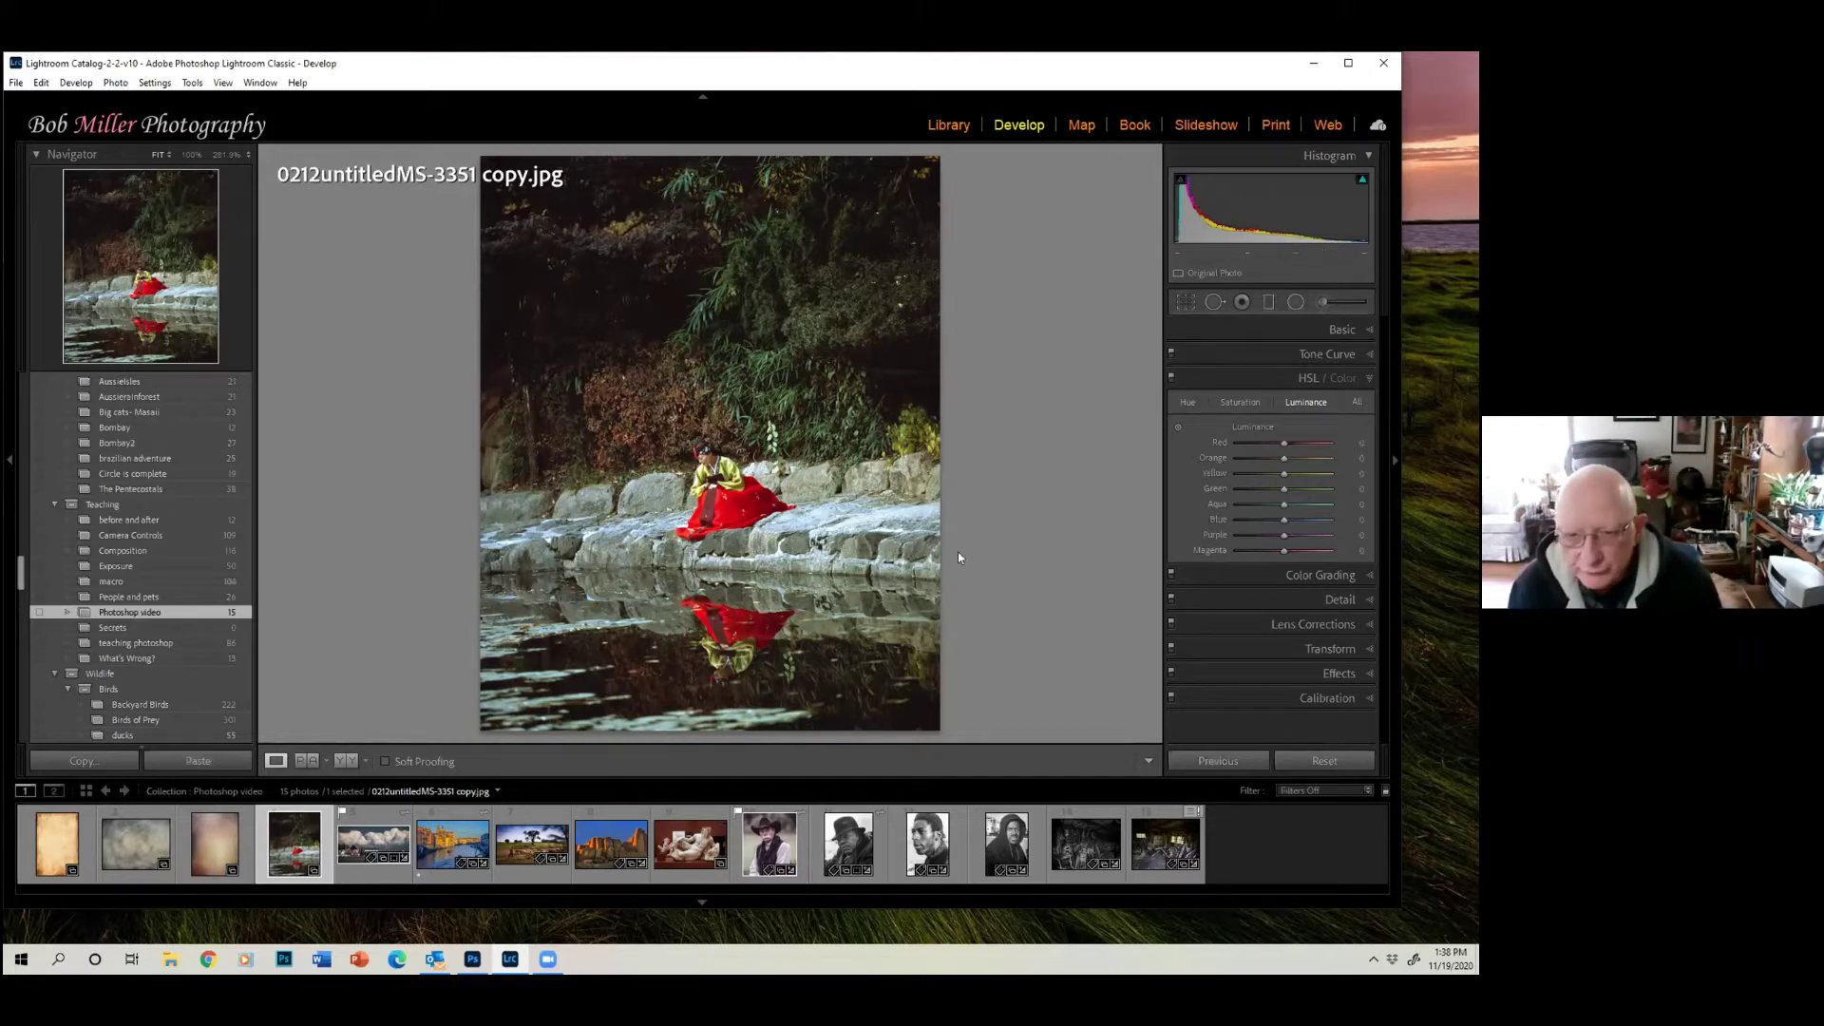
Open the photo of the woman in red in Adobe Photoshop 2021 as a copy with Lightroom adjustments.
{"action": "right_click", "coordinate": [778, 367]}
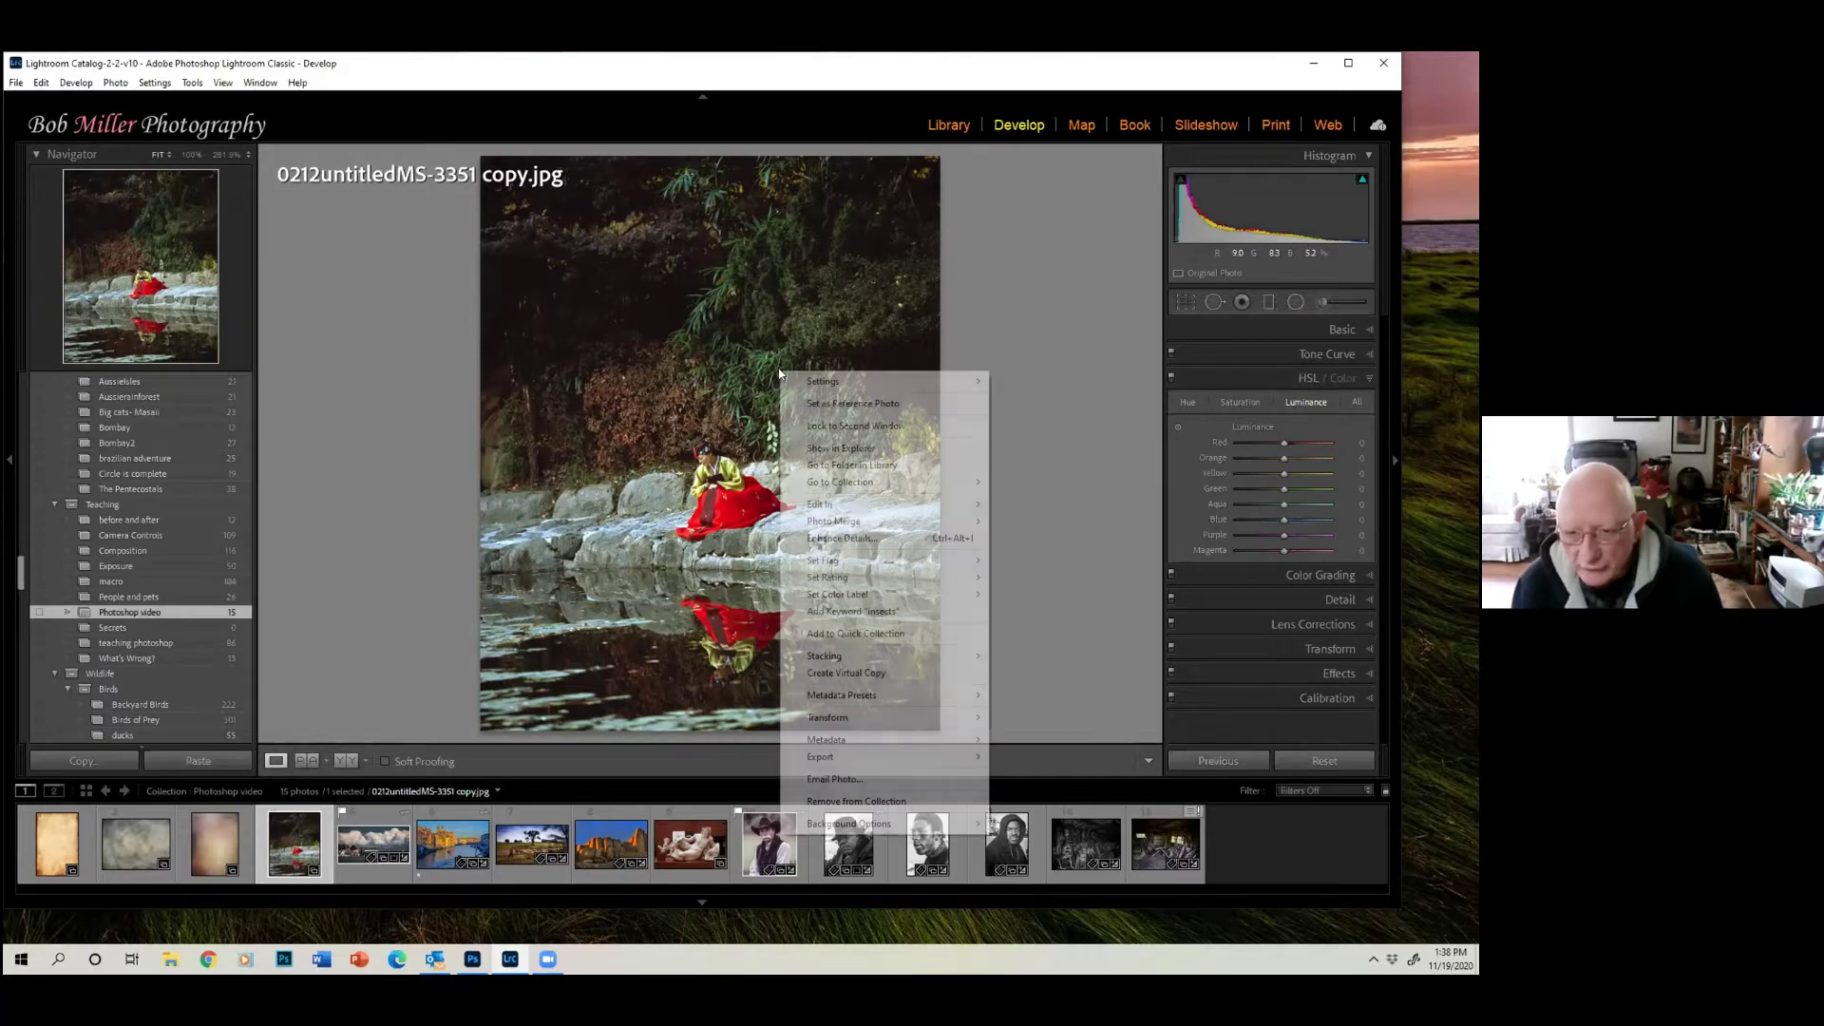
{"action": "mouse_move", "coordinate": [868, 503]}
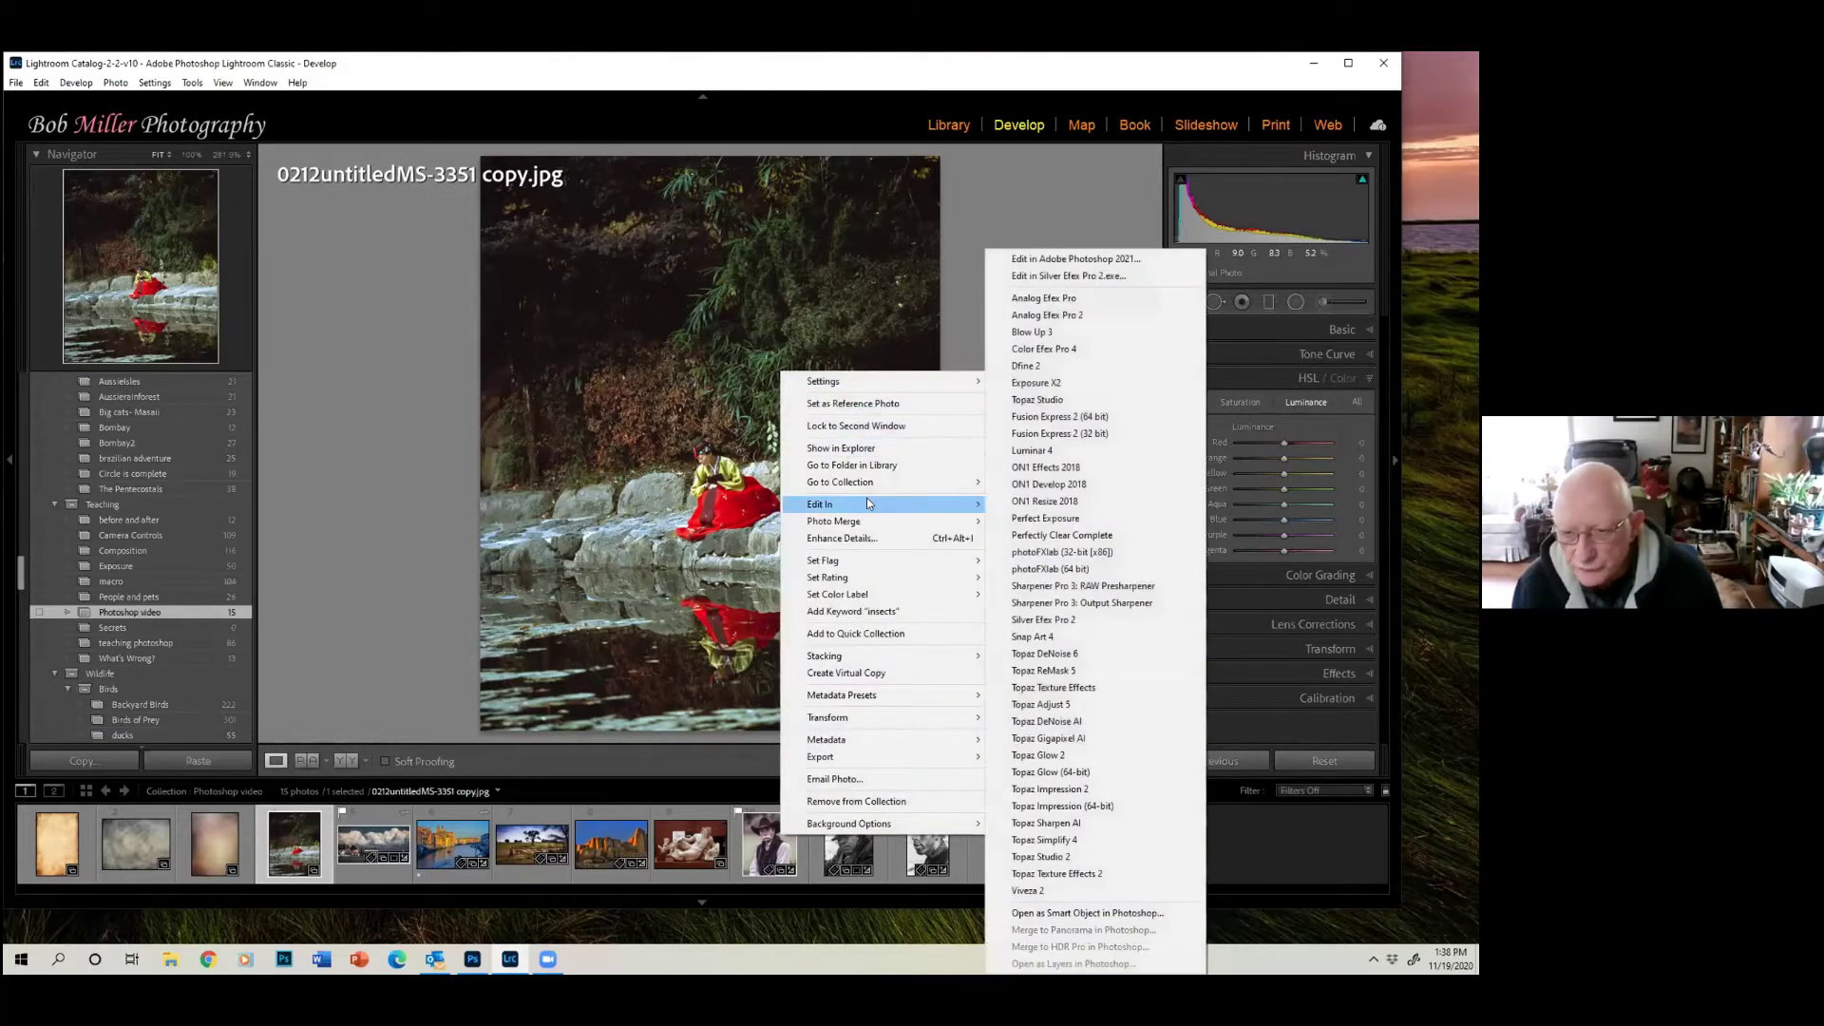
{"action": "left_click", "coordinate": [1080, 260]}
{"action": "left_click", "coordinate": [1229, 718]}
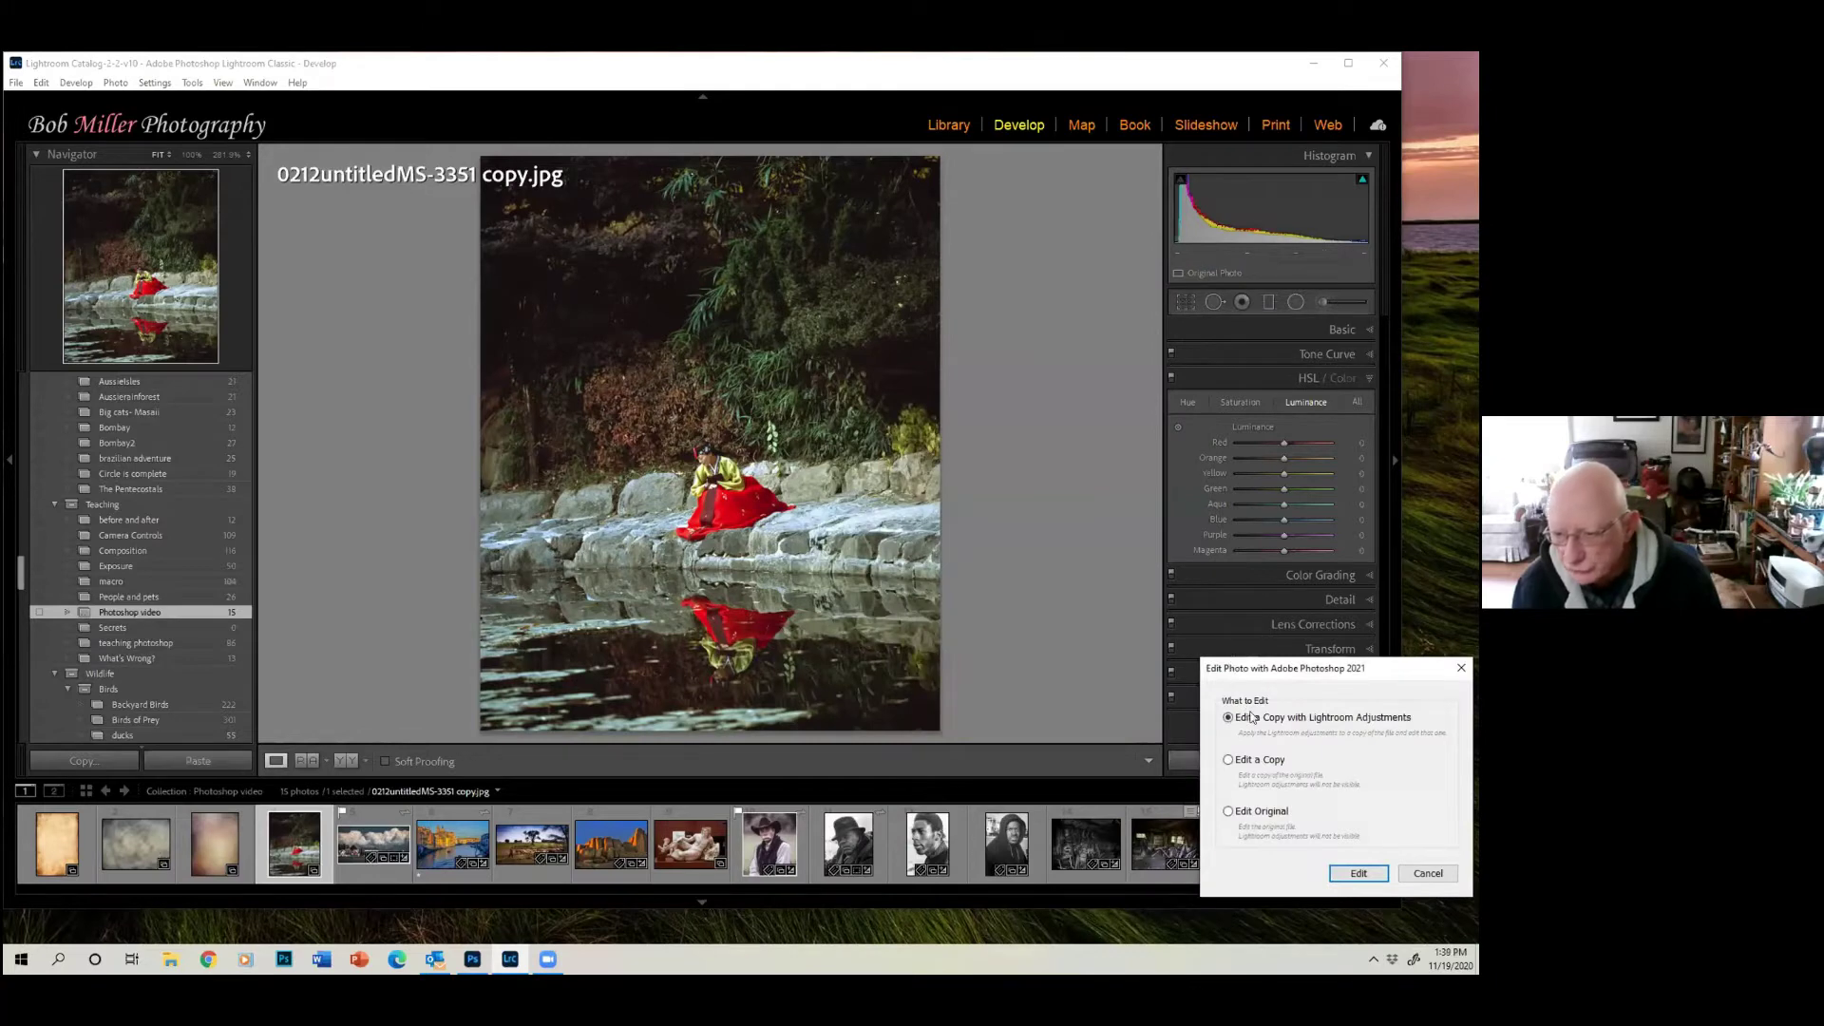
{"action": "left_click", "coordinate": [1355, 873]}
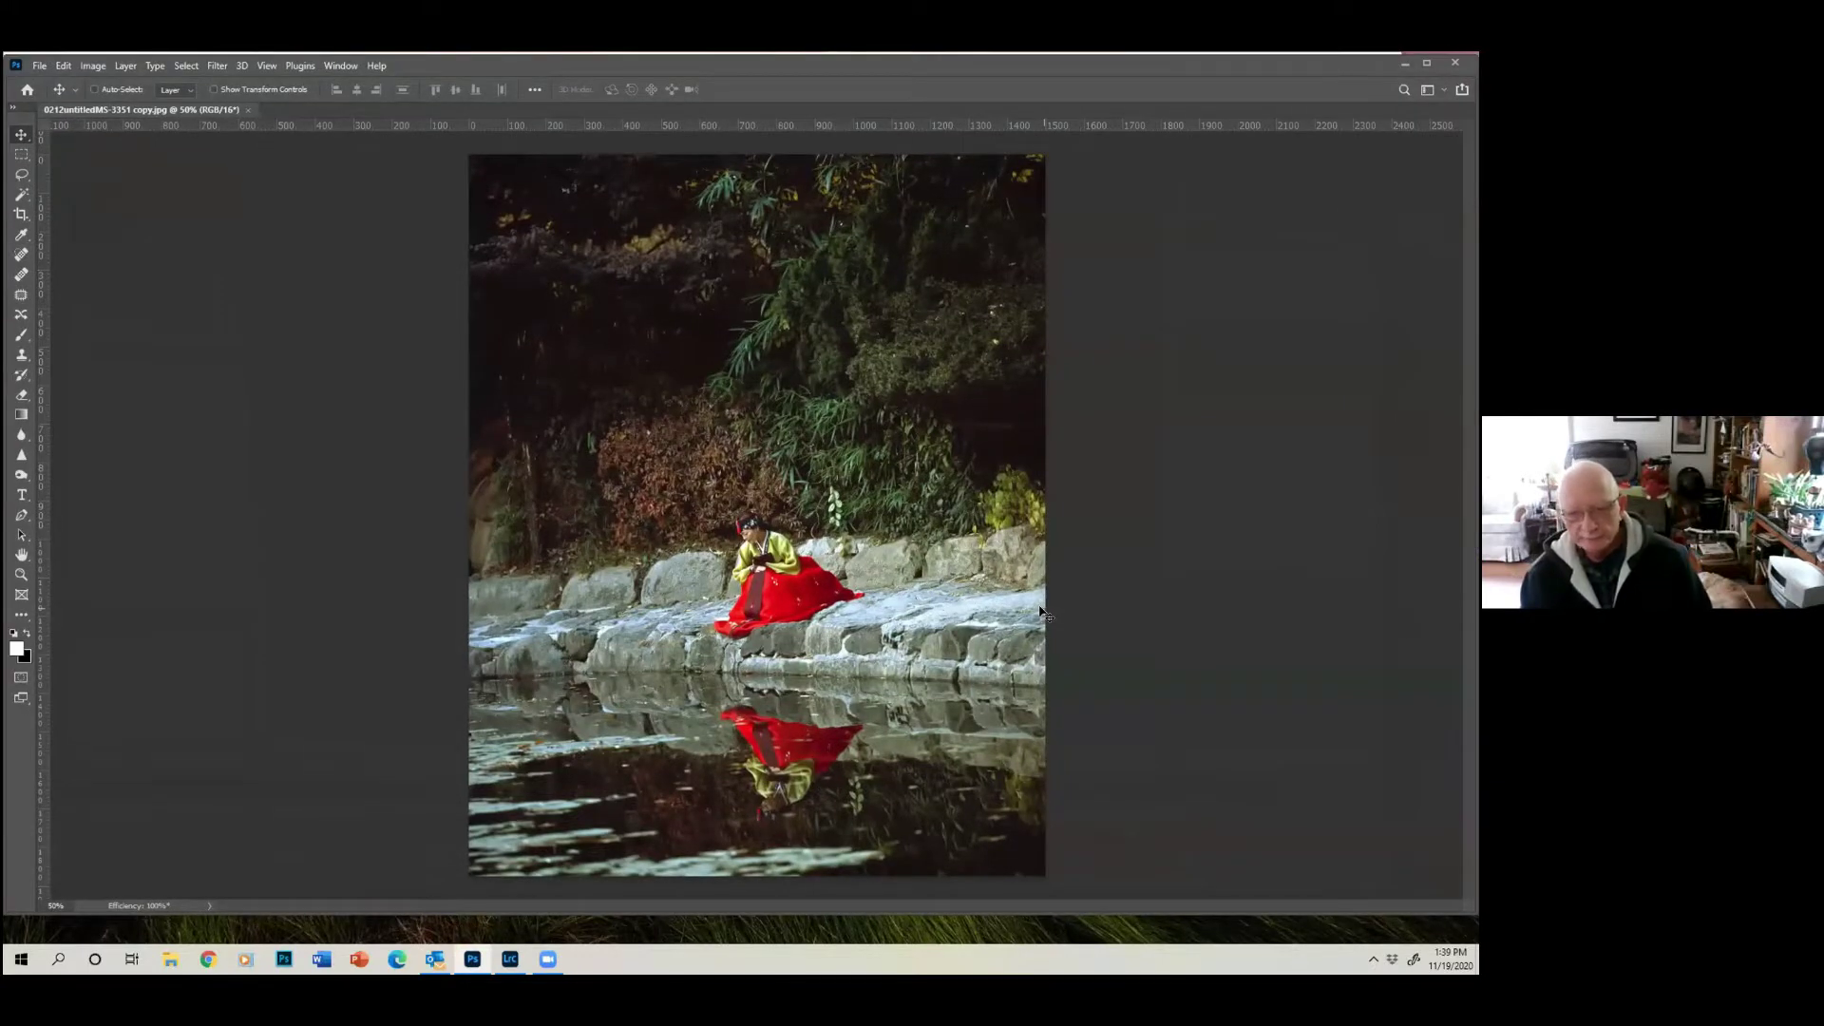
Zoom out on the photo, then show the Layers panel and place it beside the image.
{"action": "left_click", "coordinate": [20, 575]}
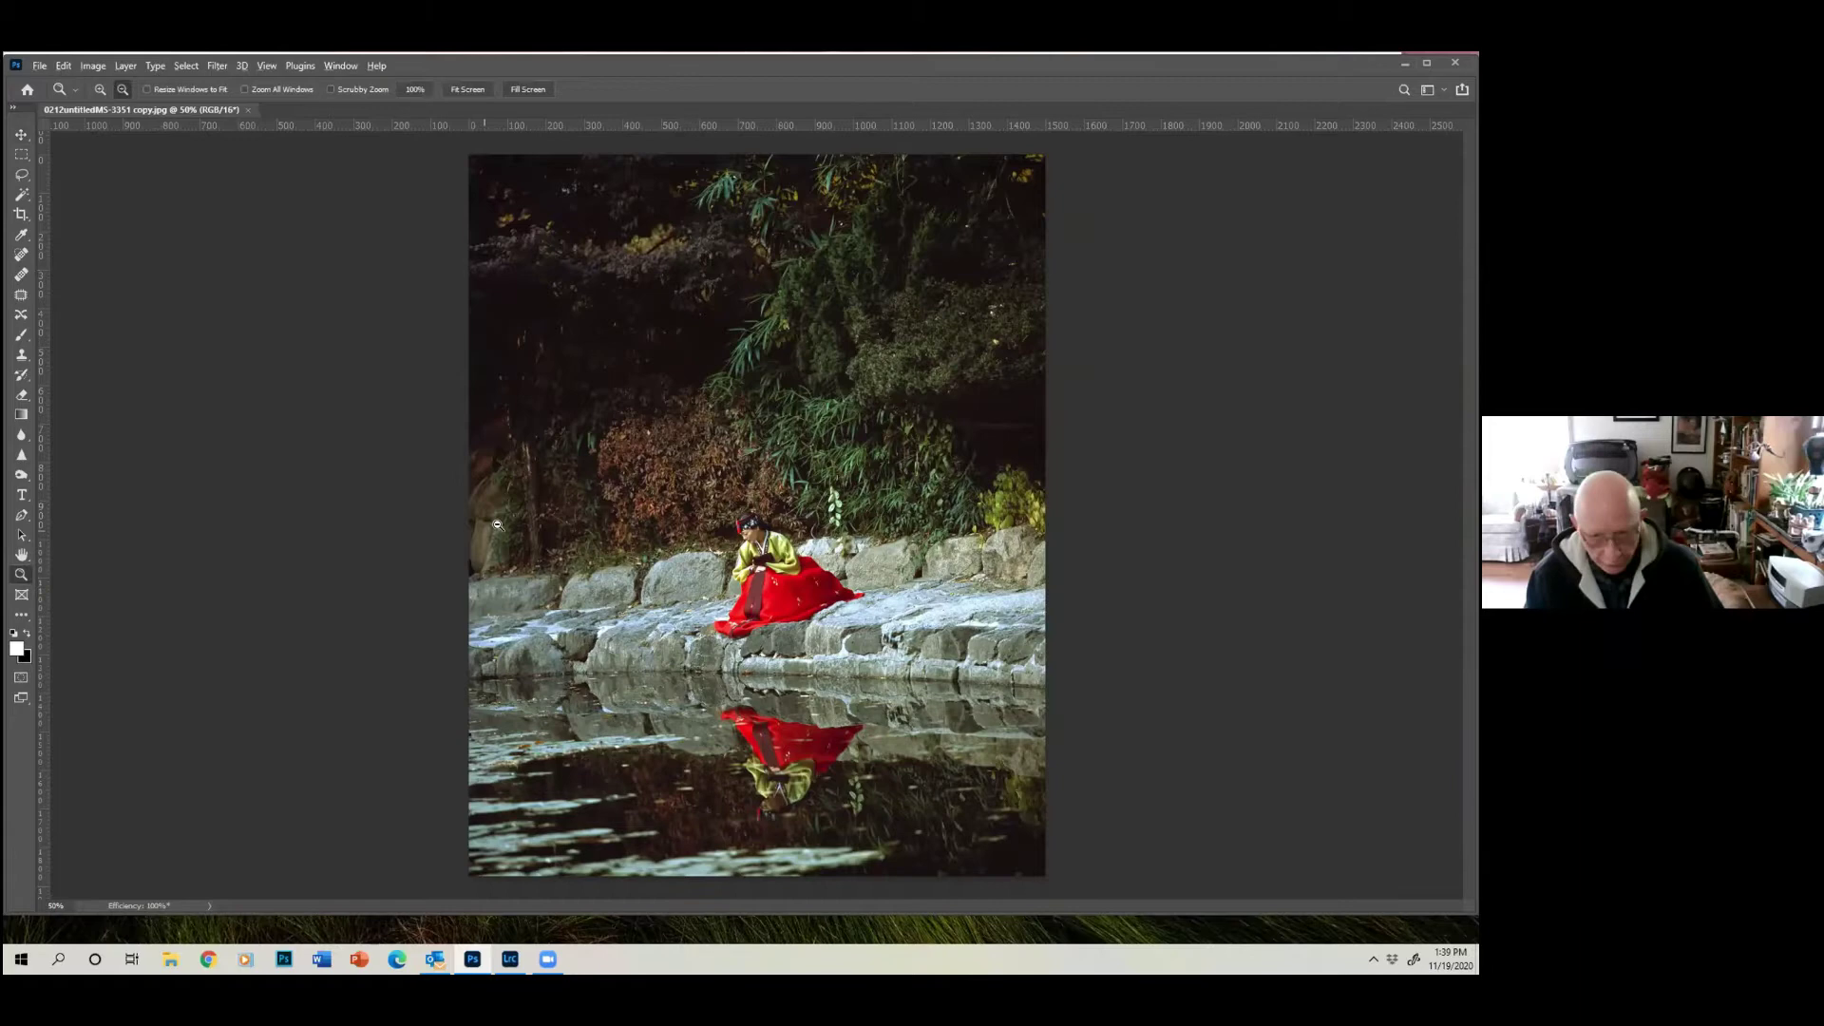
{"action": "left_click", "coordinate": [644, 495], "text": "alt"}
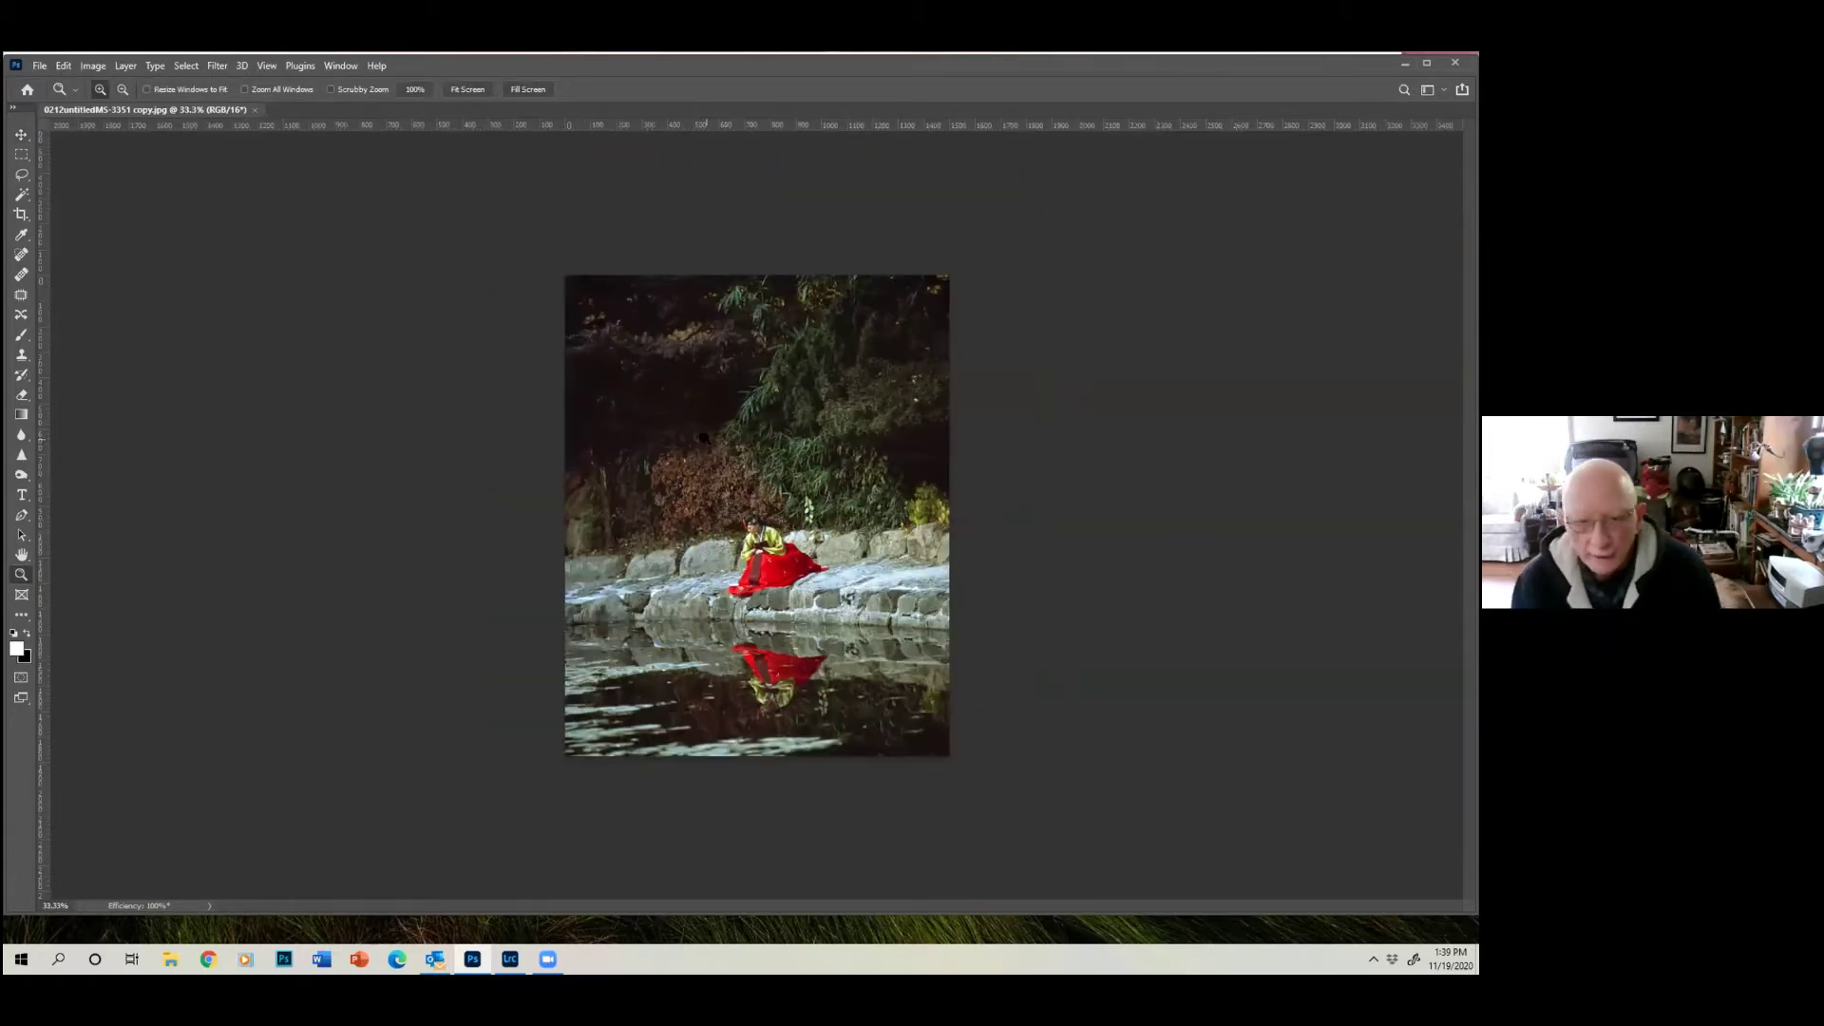
{"action": "left_click", "coordinate": [342, 66]}
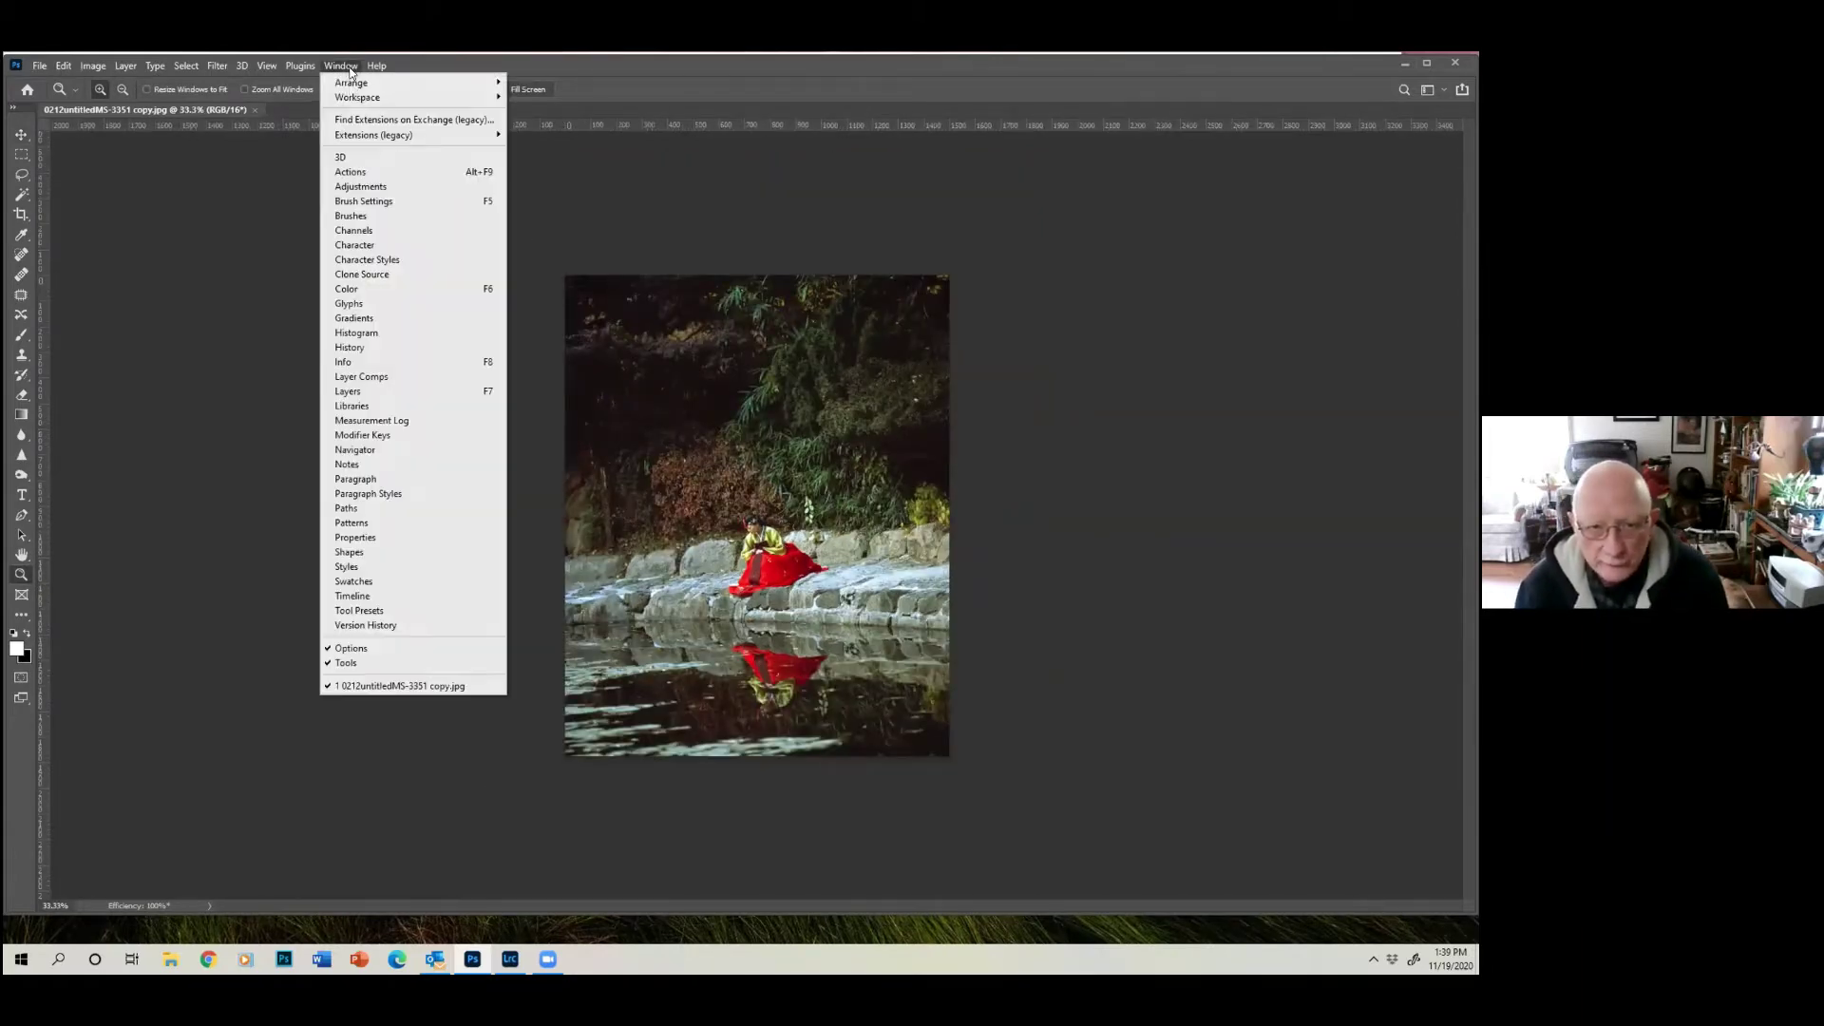
{"action": "left_click", "coordinate": [361, 393]}
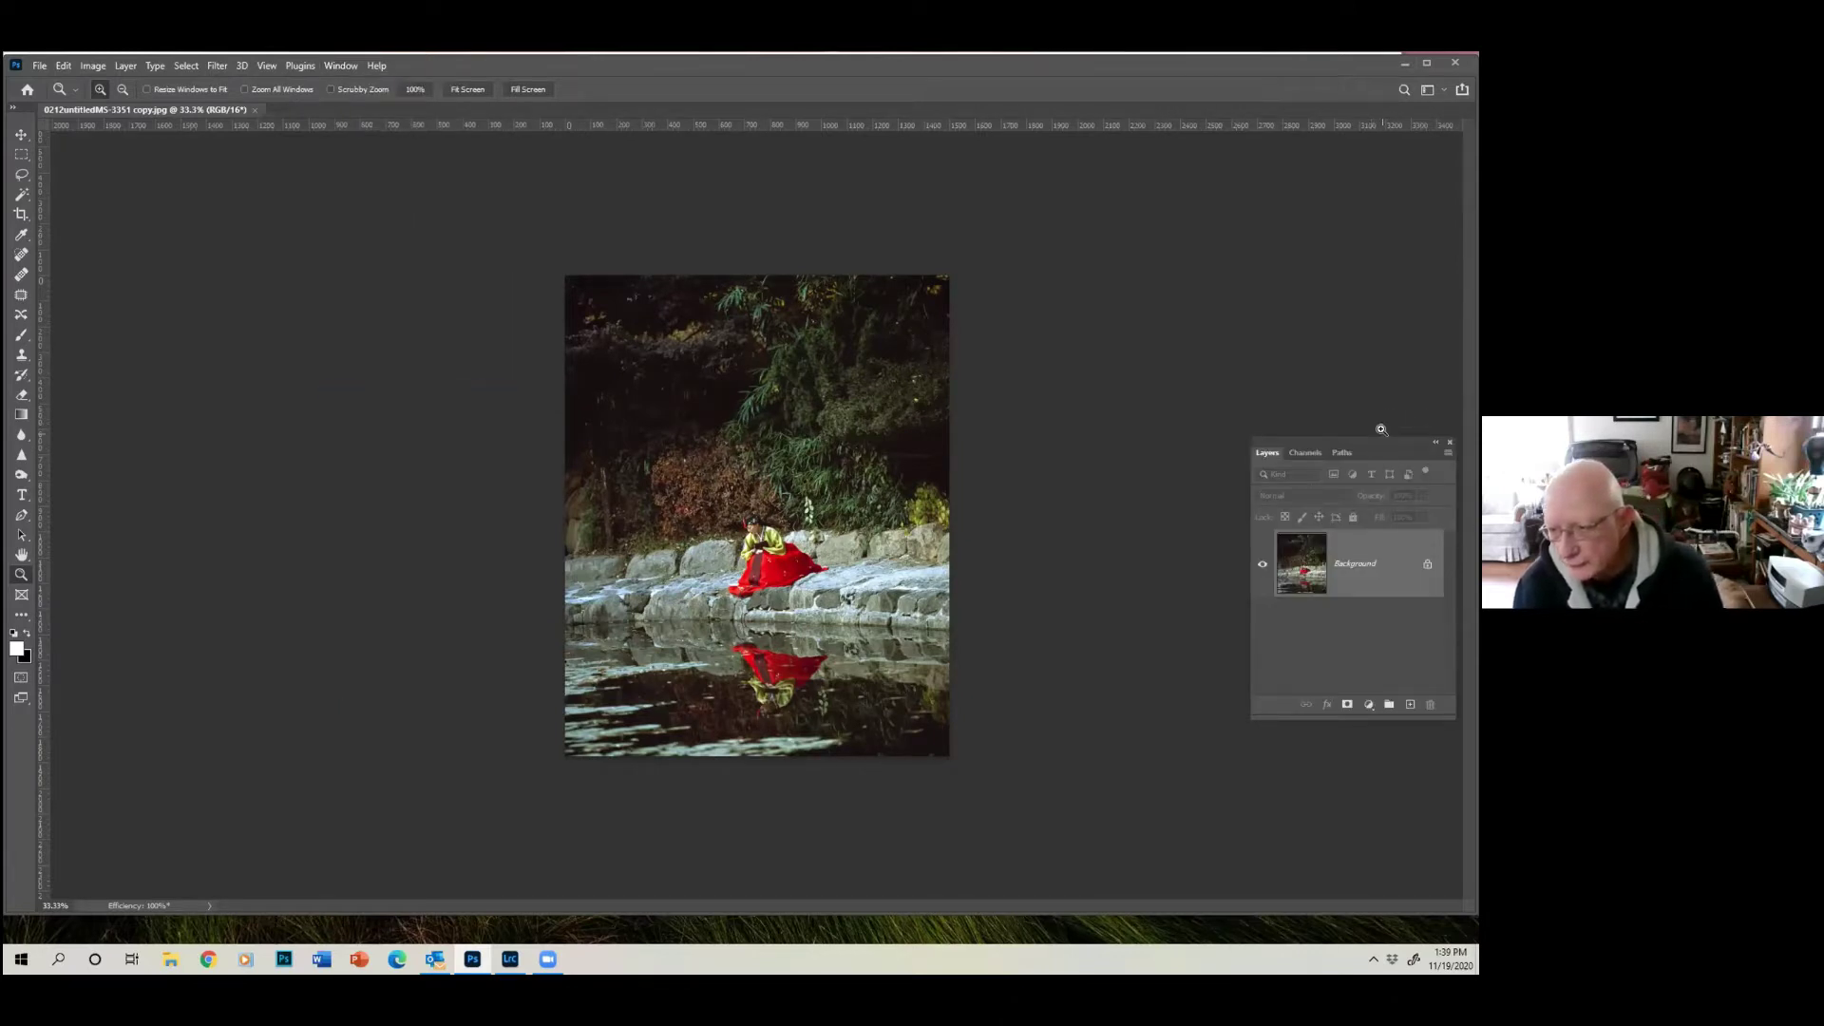
{"action": "mouse_move", "coordinate": [1380, 441]}
{"action": "left_mouse_down"}
{"action": "mouse_move", "coordinate": [1182, 327]}
{"action": "mouse_move", "coordinate": [1364, 383]}
{"action": "mouse_move", "coordinate": [1342, 462]}
{"action": "mouse_move", "coordinate": [1379, 411]}
{"action": "left_mouse_up"}
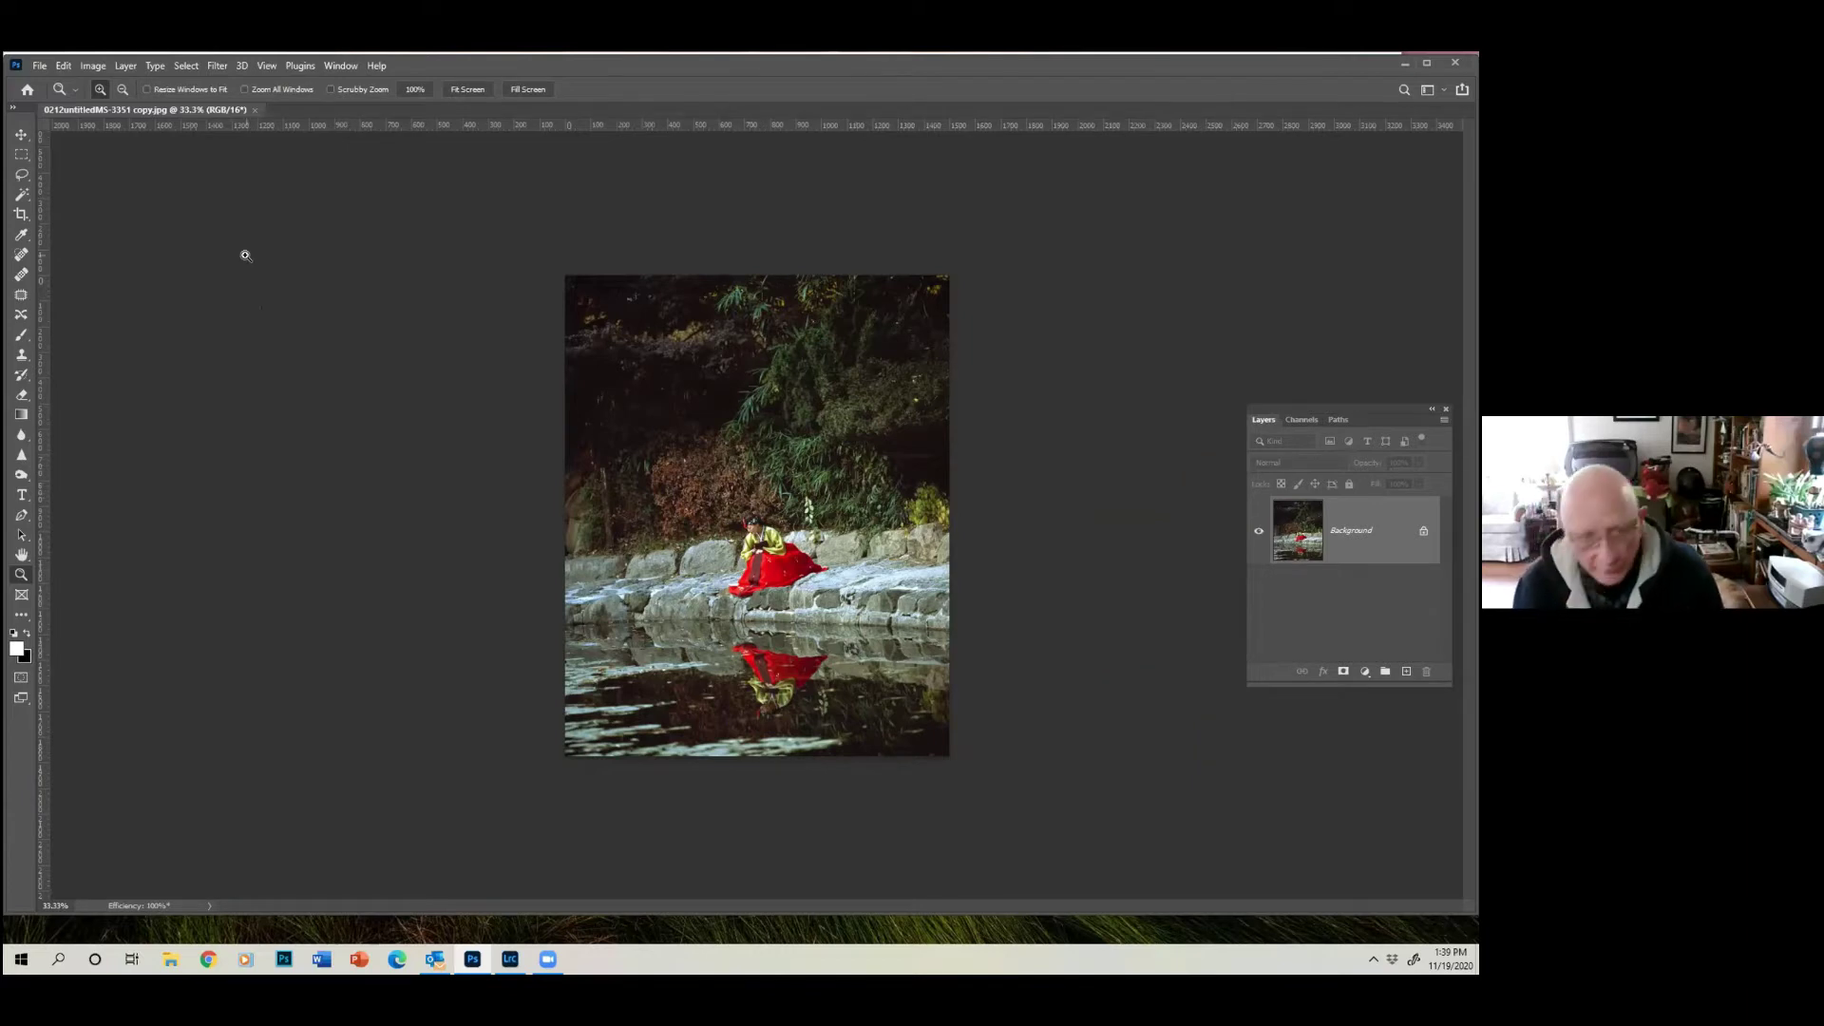
Select the full-width band from the waterline up into the trees with the Rectangular Marquee, and copy and paste it as a new layer.
{"action": "left_click", "coordinate": [23, 158]}
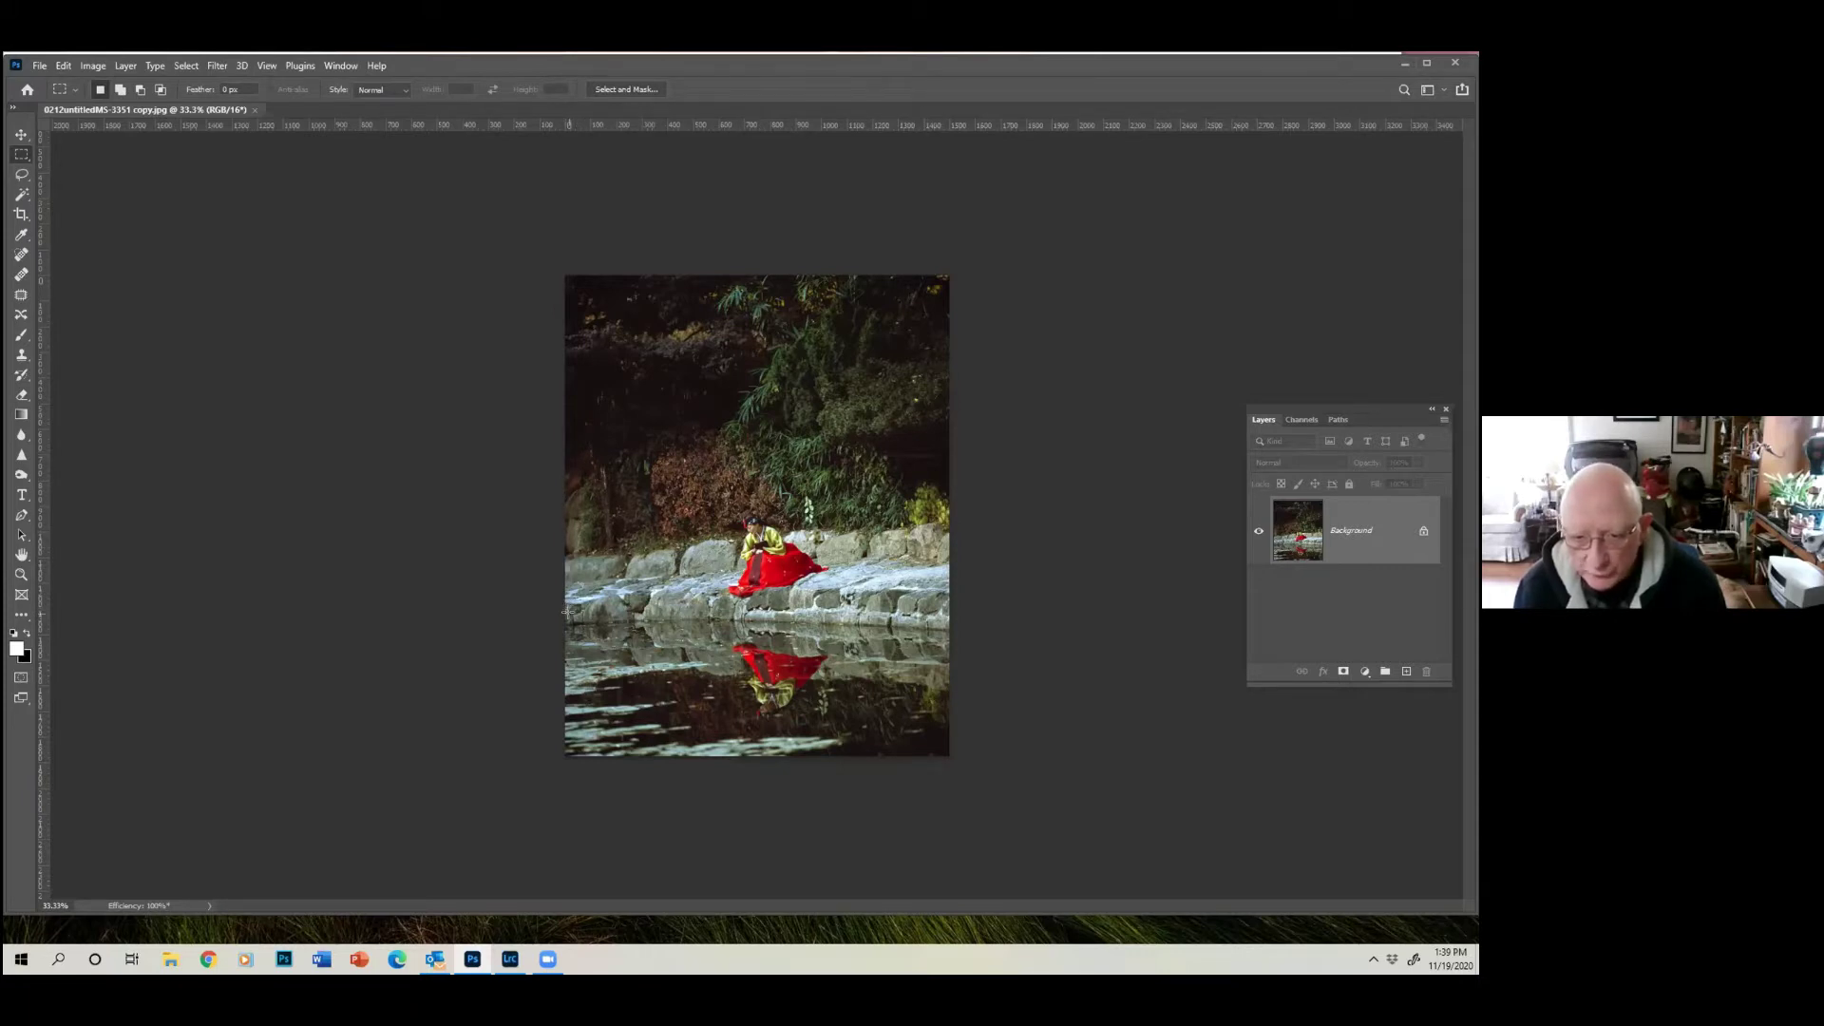
{"action": "left_click_drag", "start_coordinate": [570, 619], "coordinate": [958, 398]}
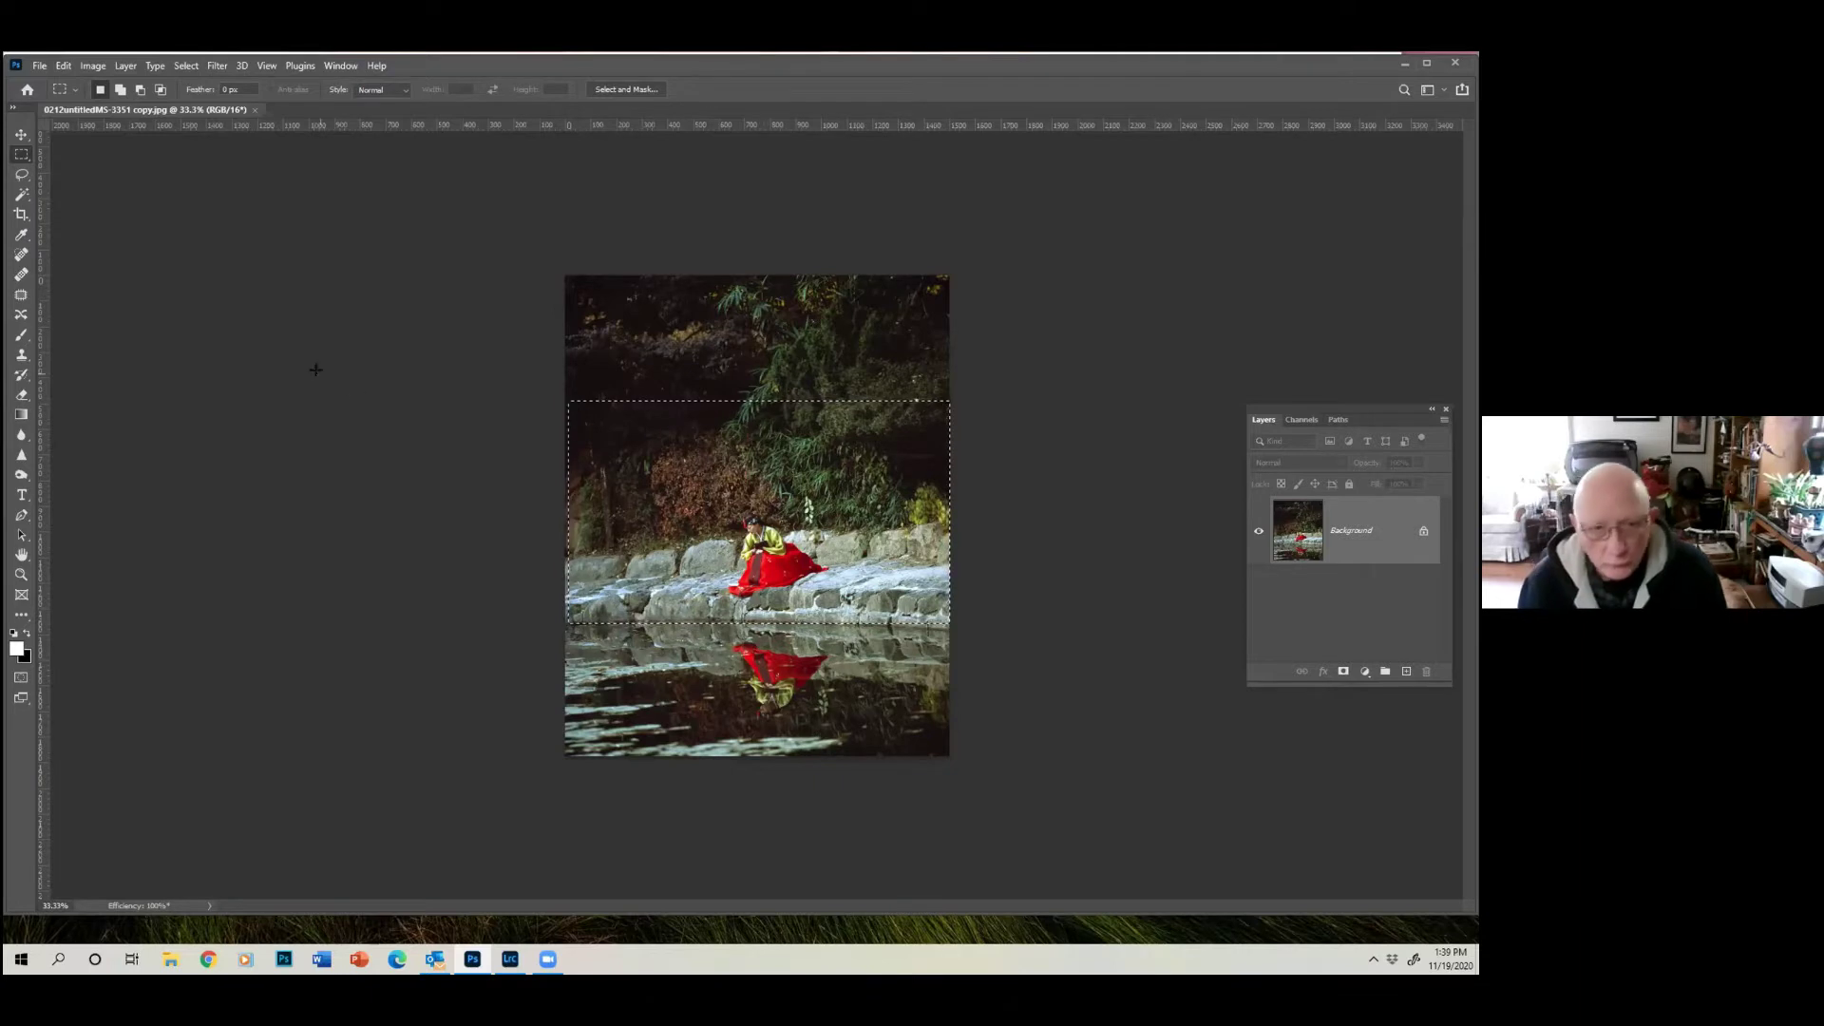
{"action": "left_click", "coordinate": [63, 66]}
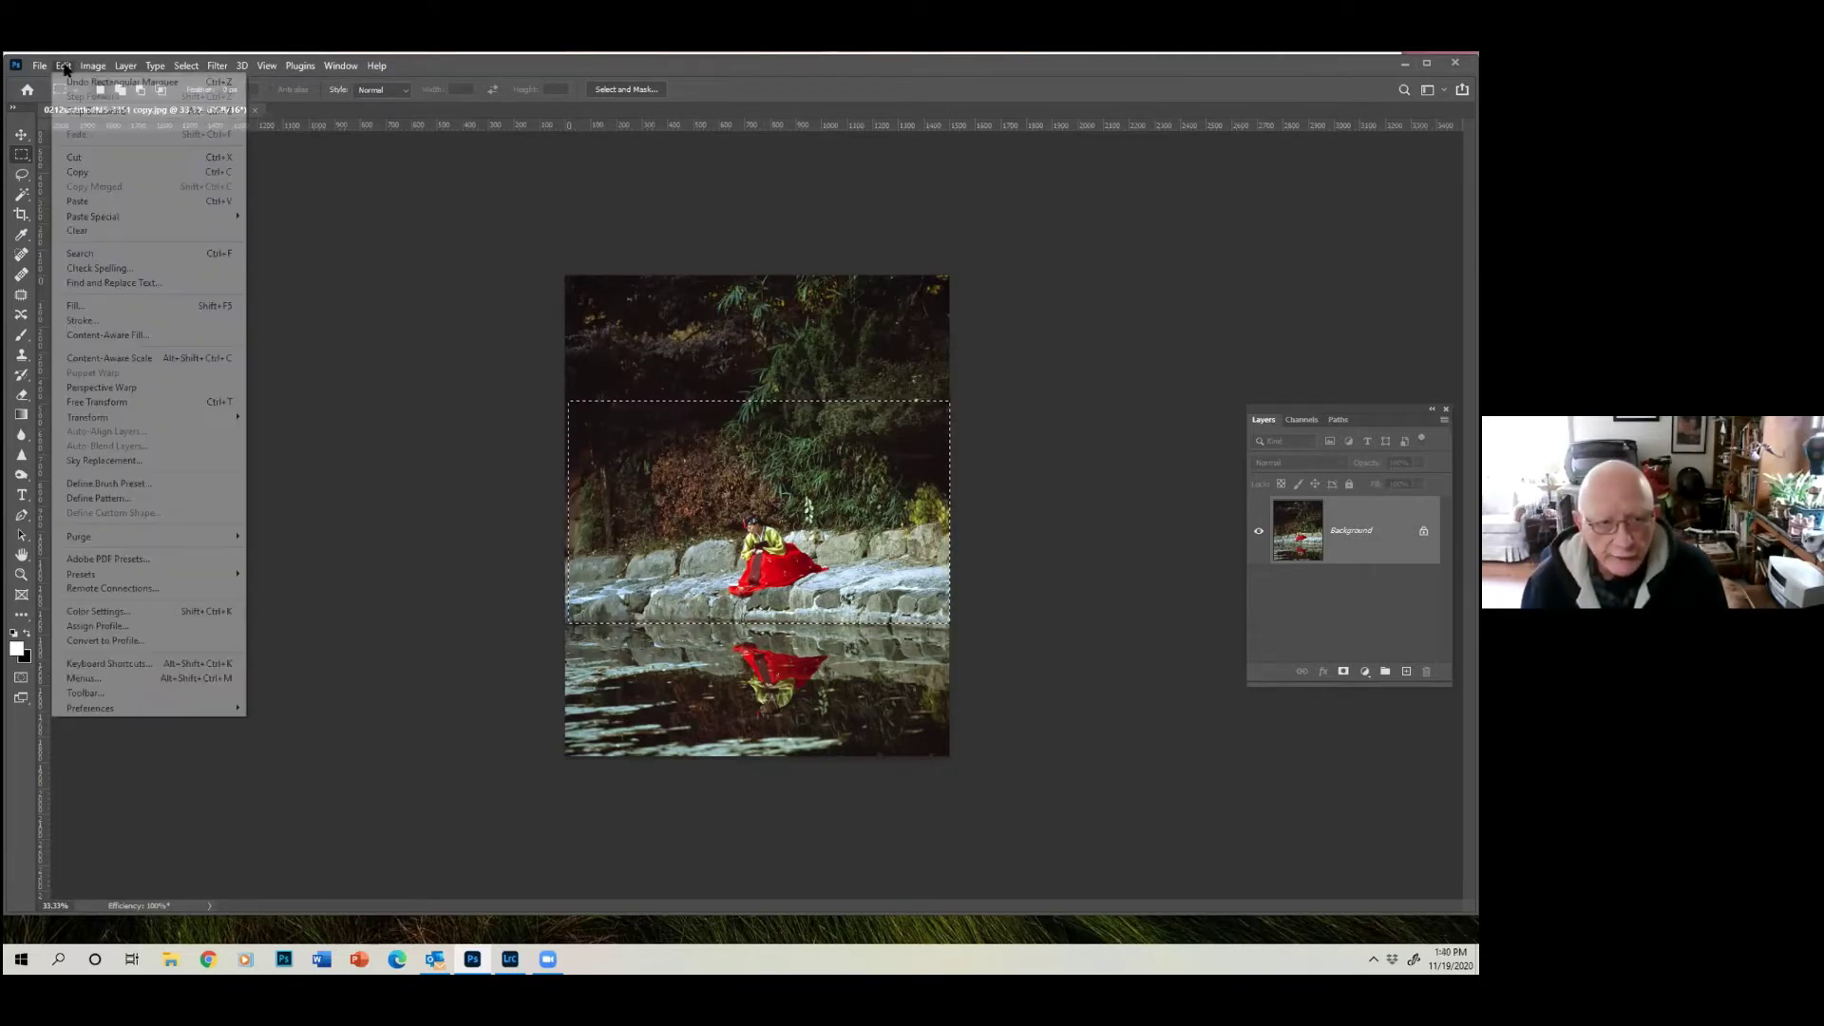
{"action": "left_click", "coordinate": [93, 172]}
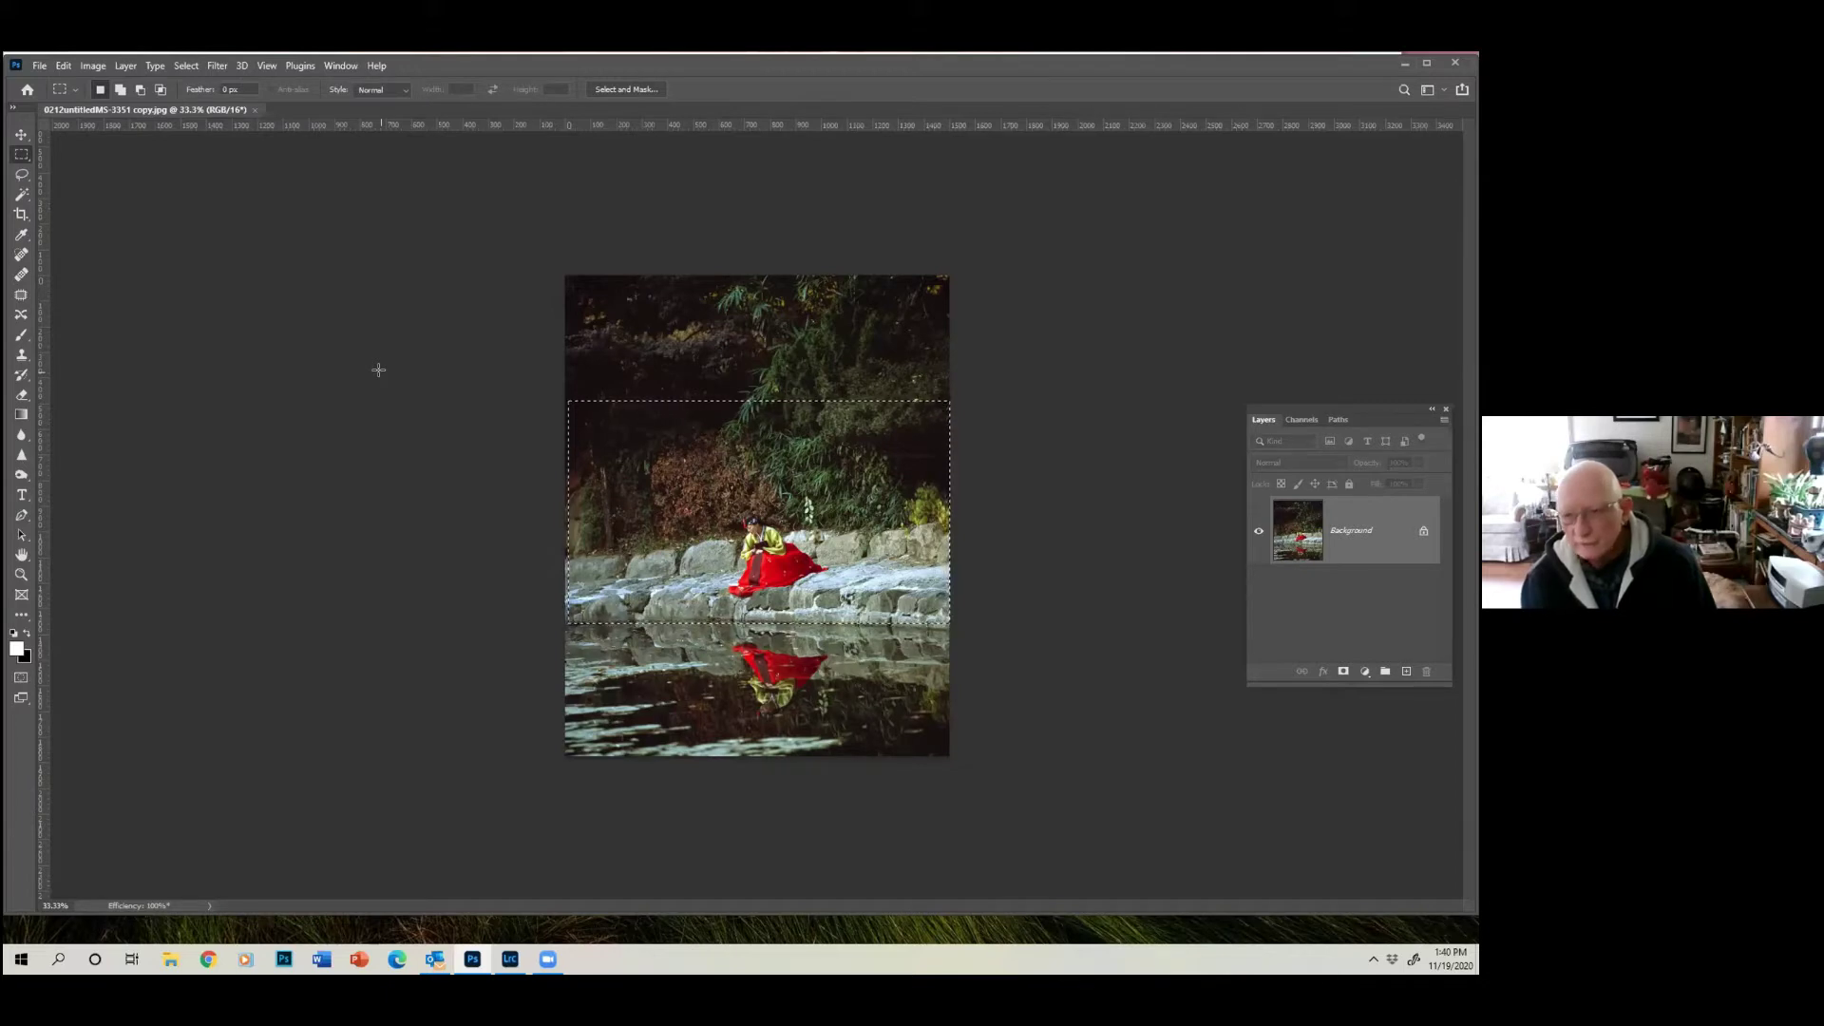
{"action": "left_click", "coordinate": [65, 66]}
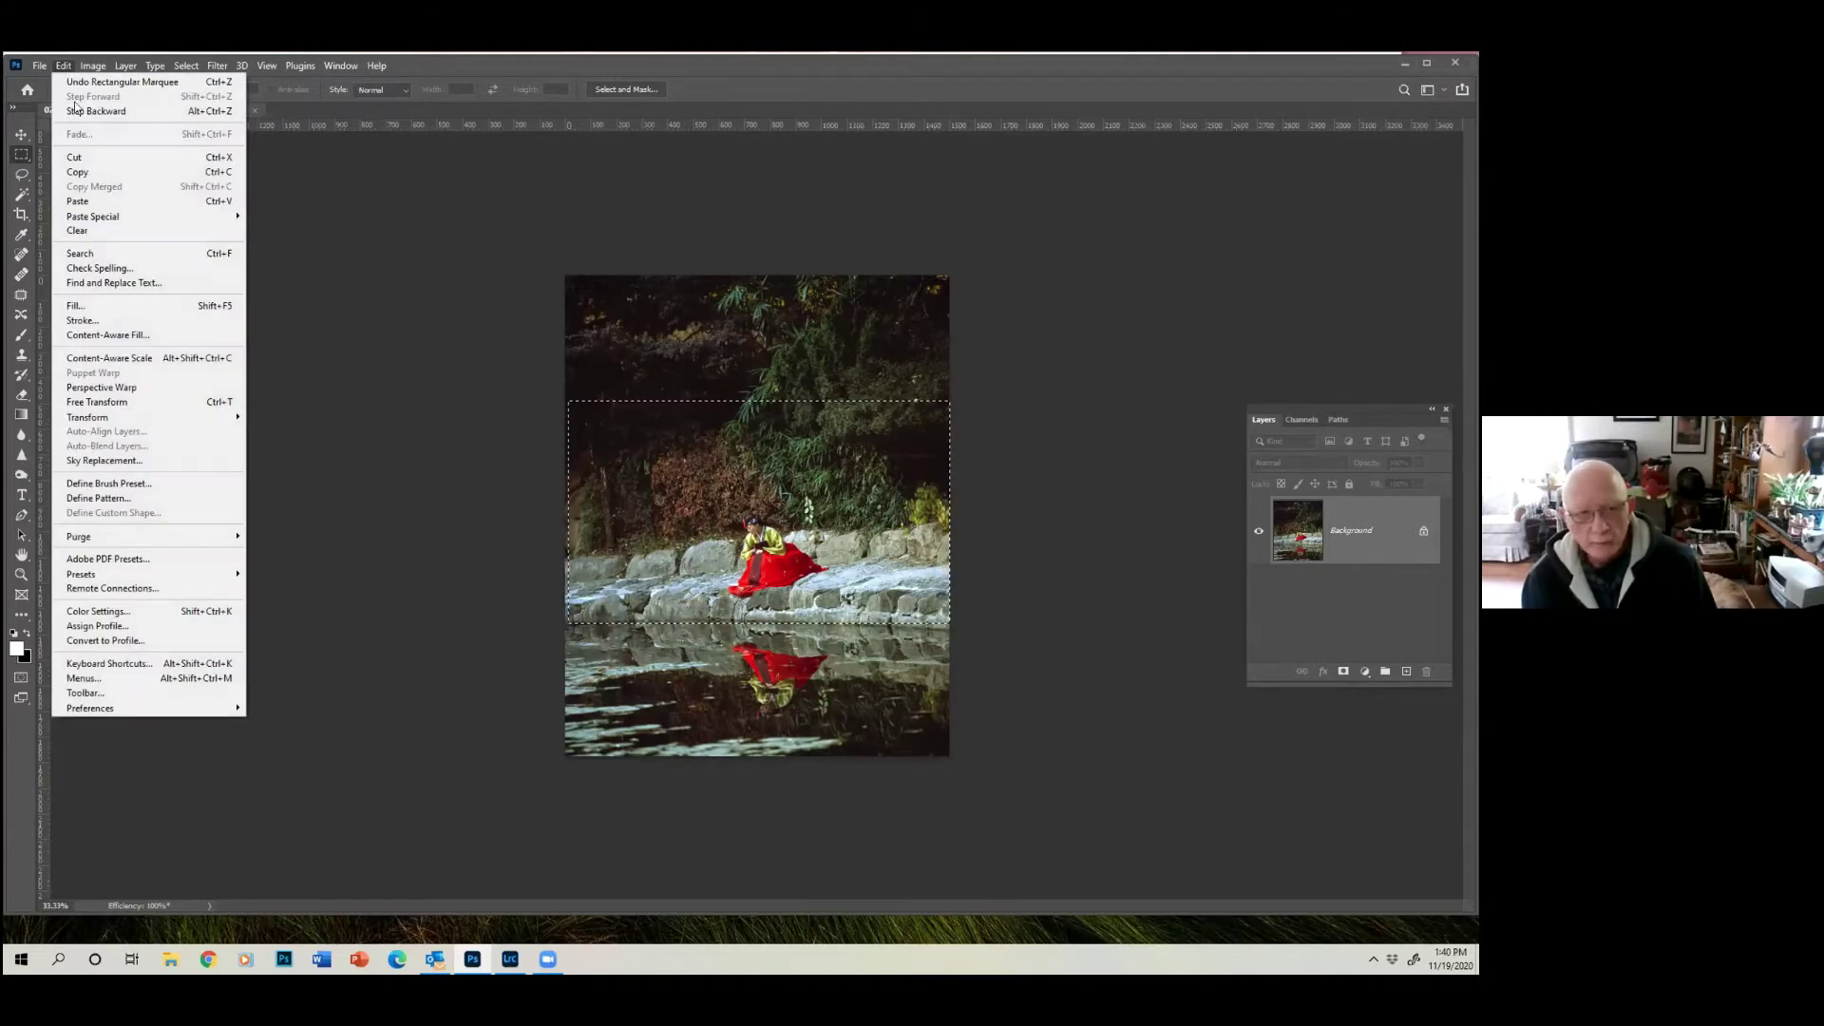
{"action": "left_click", "coordinate": [77, 201]}
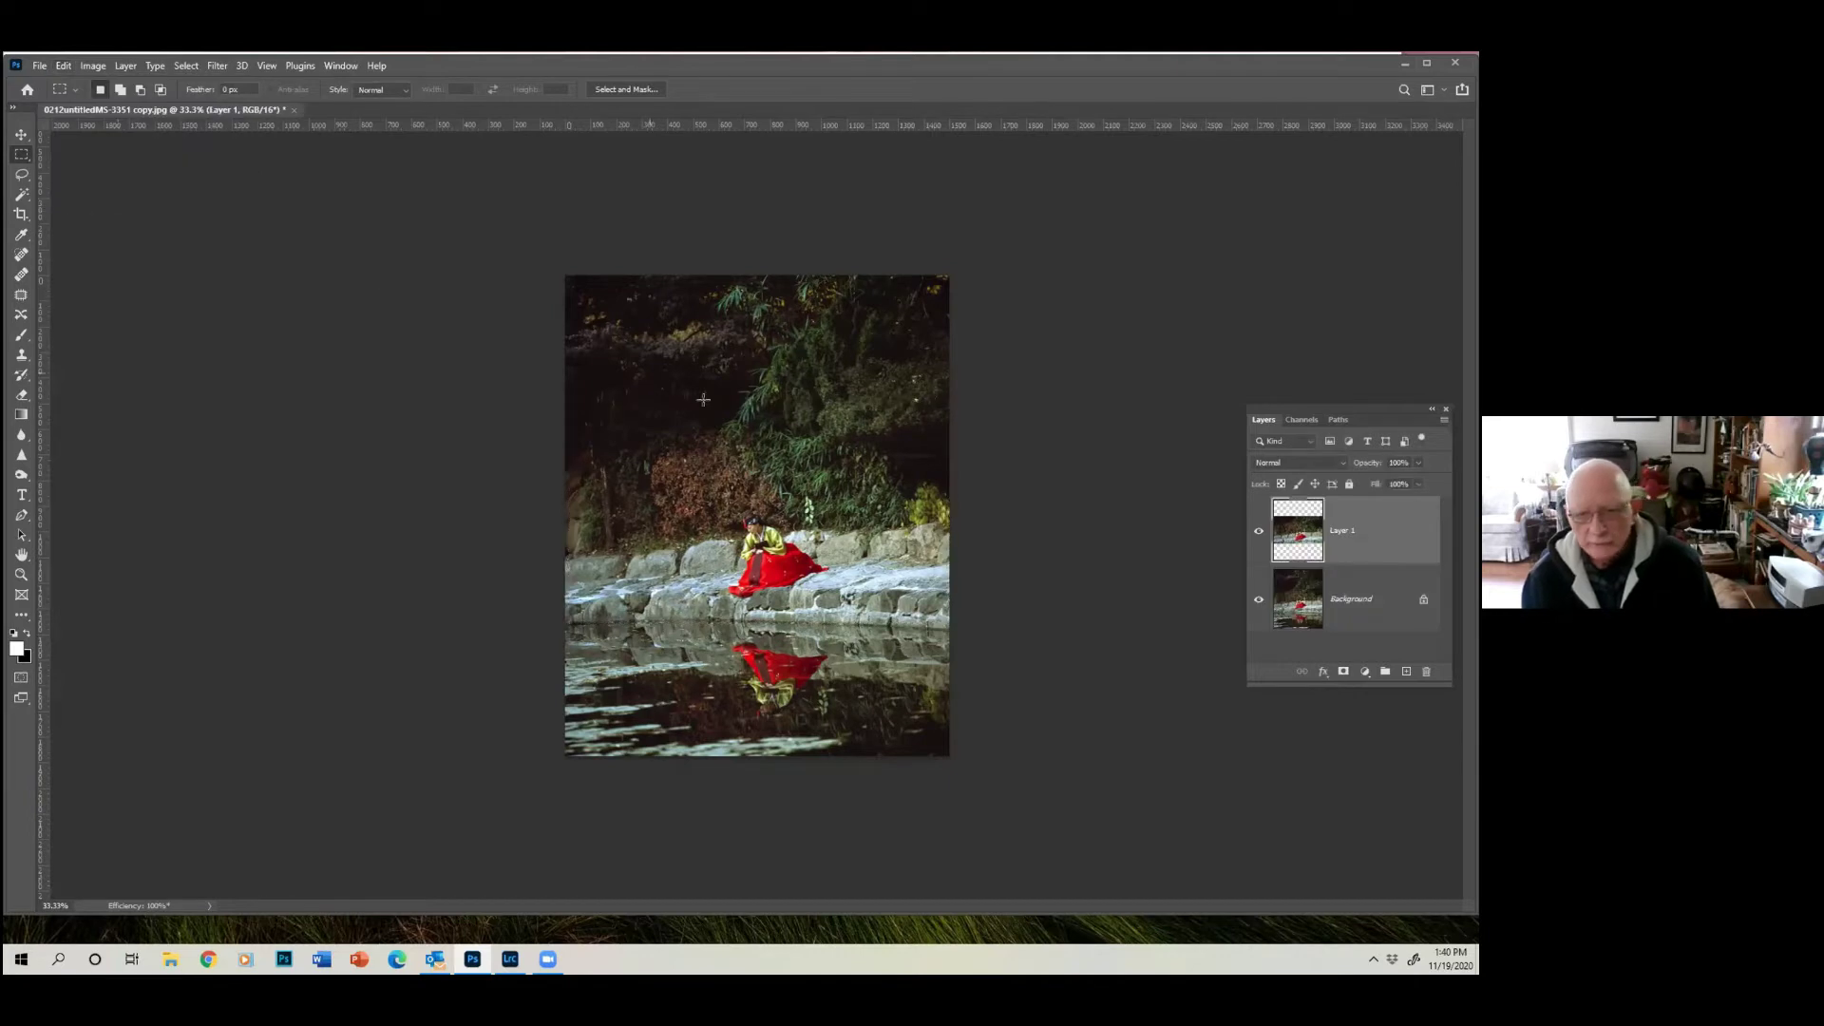
Flip the pasted layer vertically and move it below the waterline so it mirrors the woman and rocks.
{"action": "left_click", "coordinate": [20, 135]}
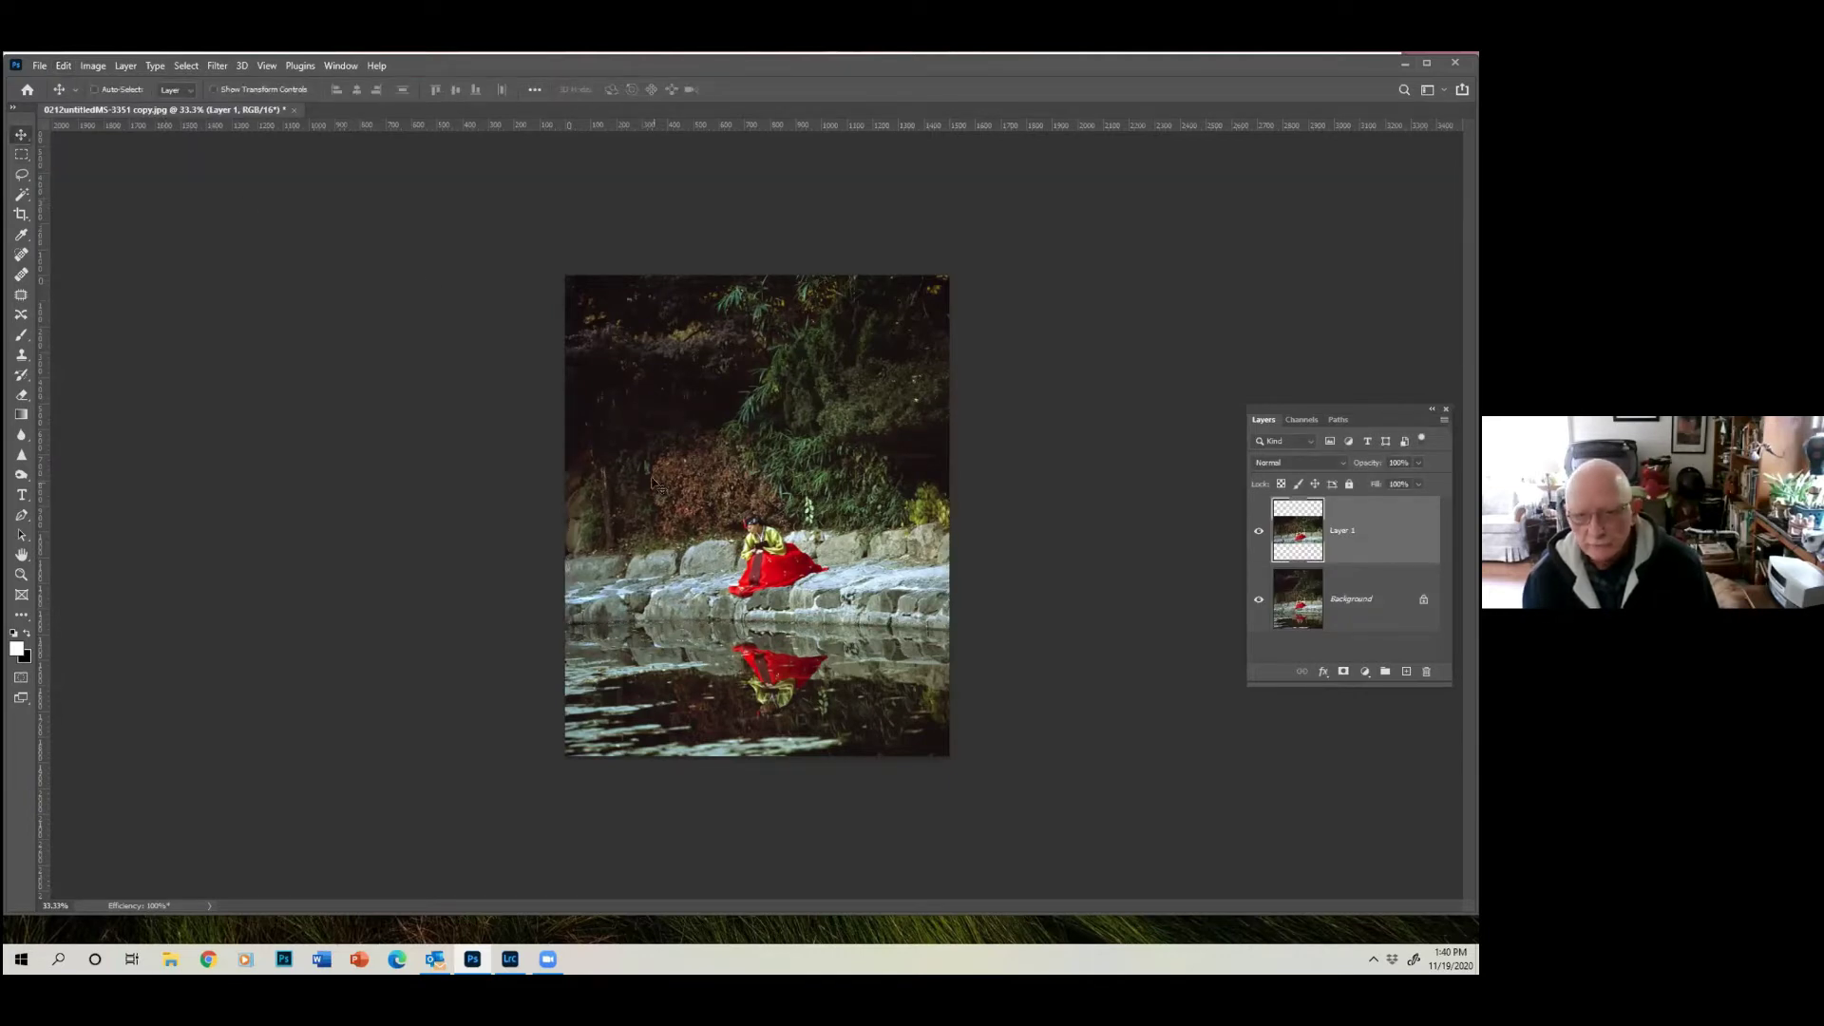
{"action": "mouse_move", "coordinate": [690, 518]}
{"action": "left_mouse_down"}
{"action": "mouse_move", "coordinate": [694, 449]}
{"action": "mouse_move", "coordinate": [676, 488]}
{"action": "mouse_move", "coordinate": [698, 445]}
{"action": "mouse_move", "coordinate": [688, 498]}
{"action": "left_mouse_up"}
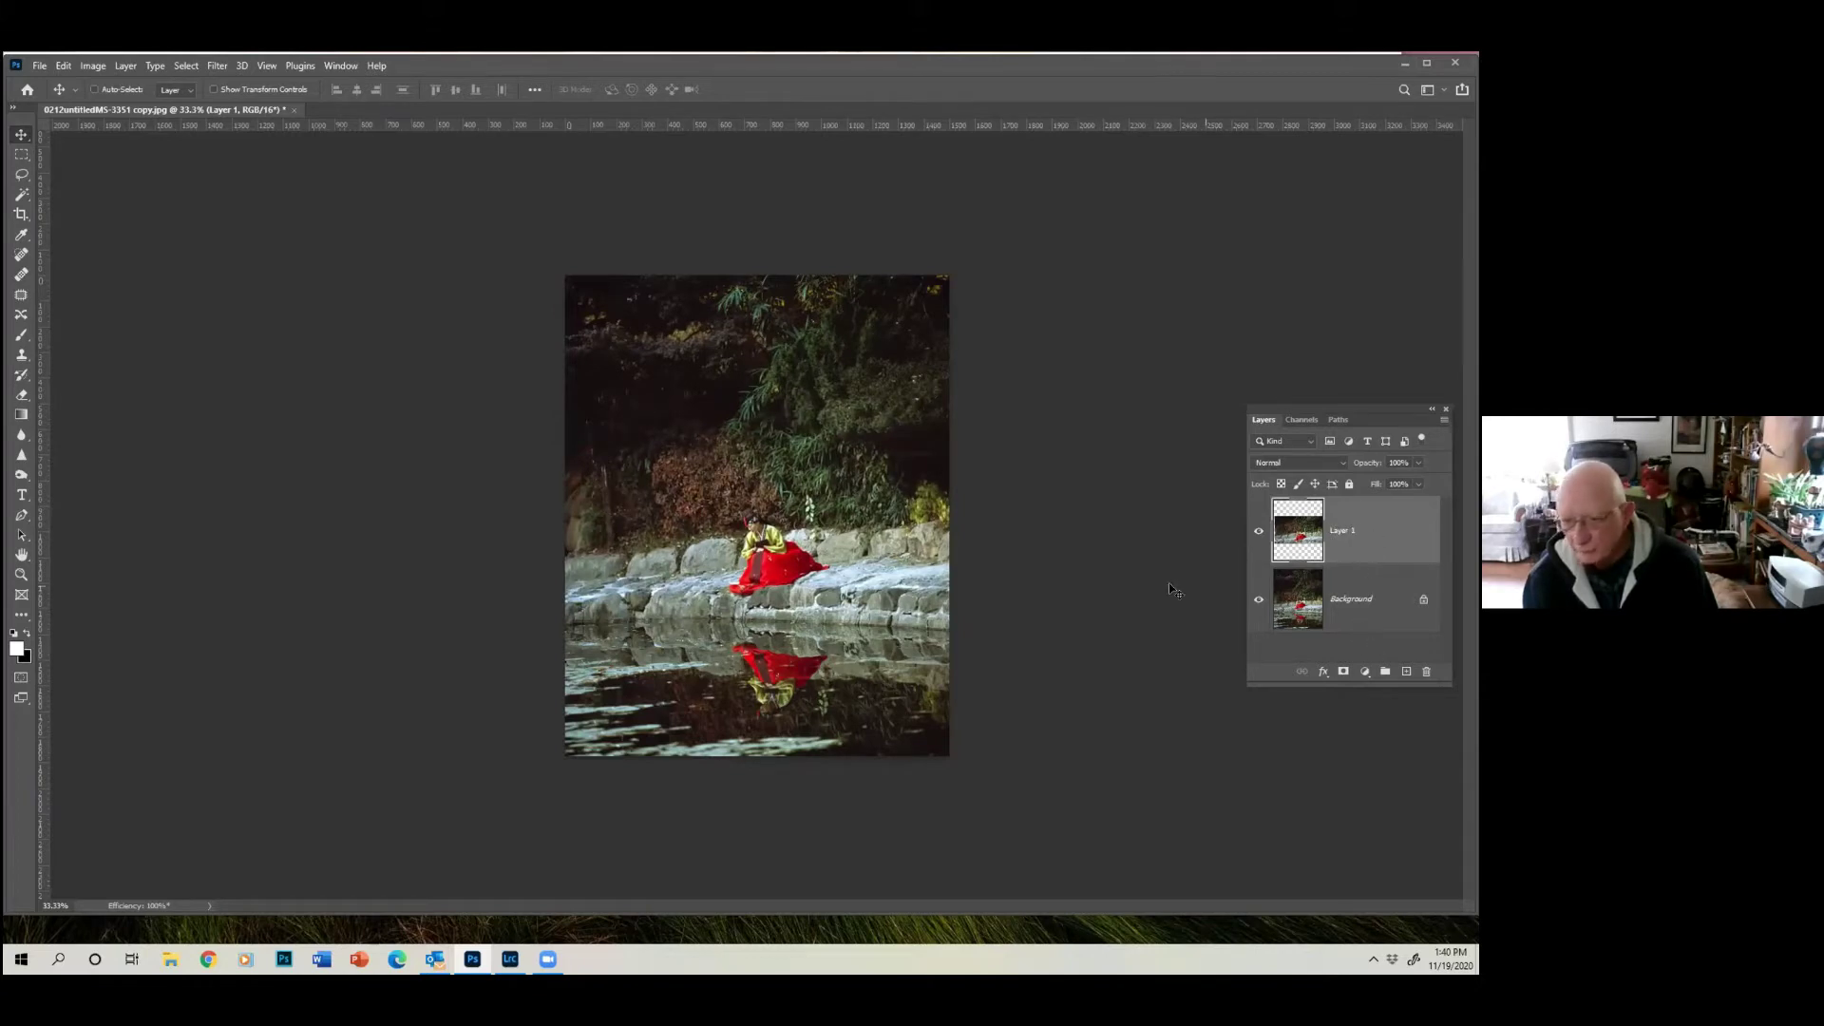
{"action": "left_click_drag", "start_coordinate": [787, 495], "coordinate": [777, 532]}
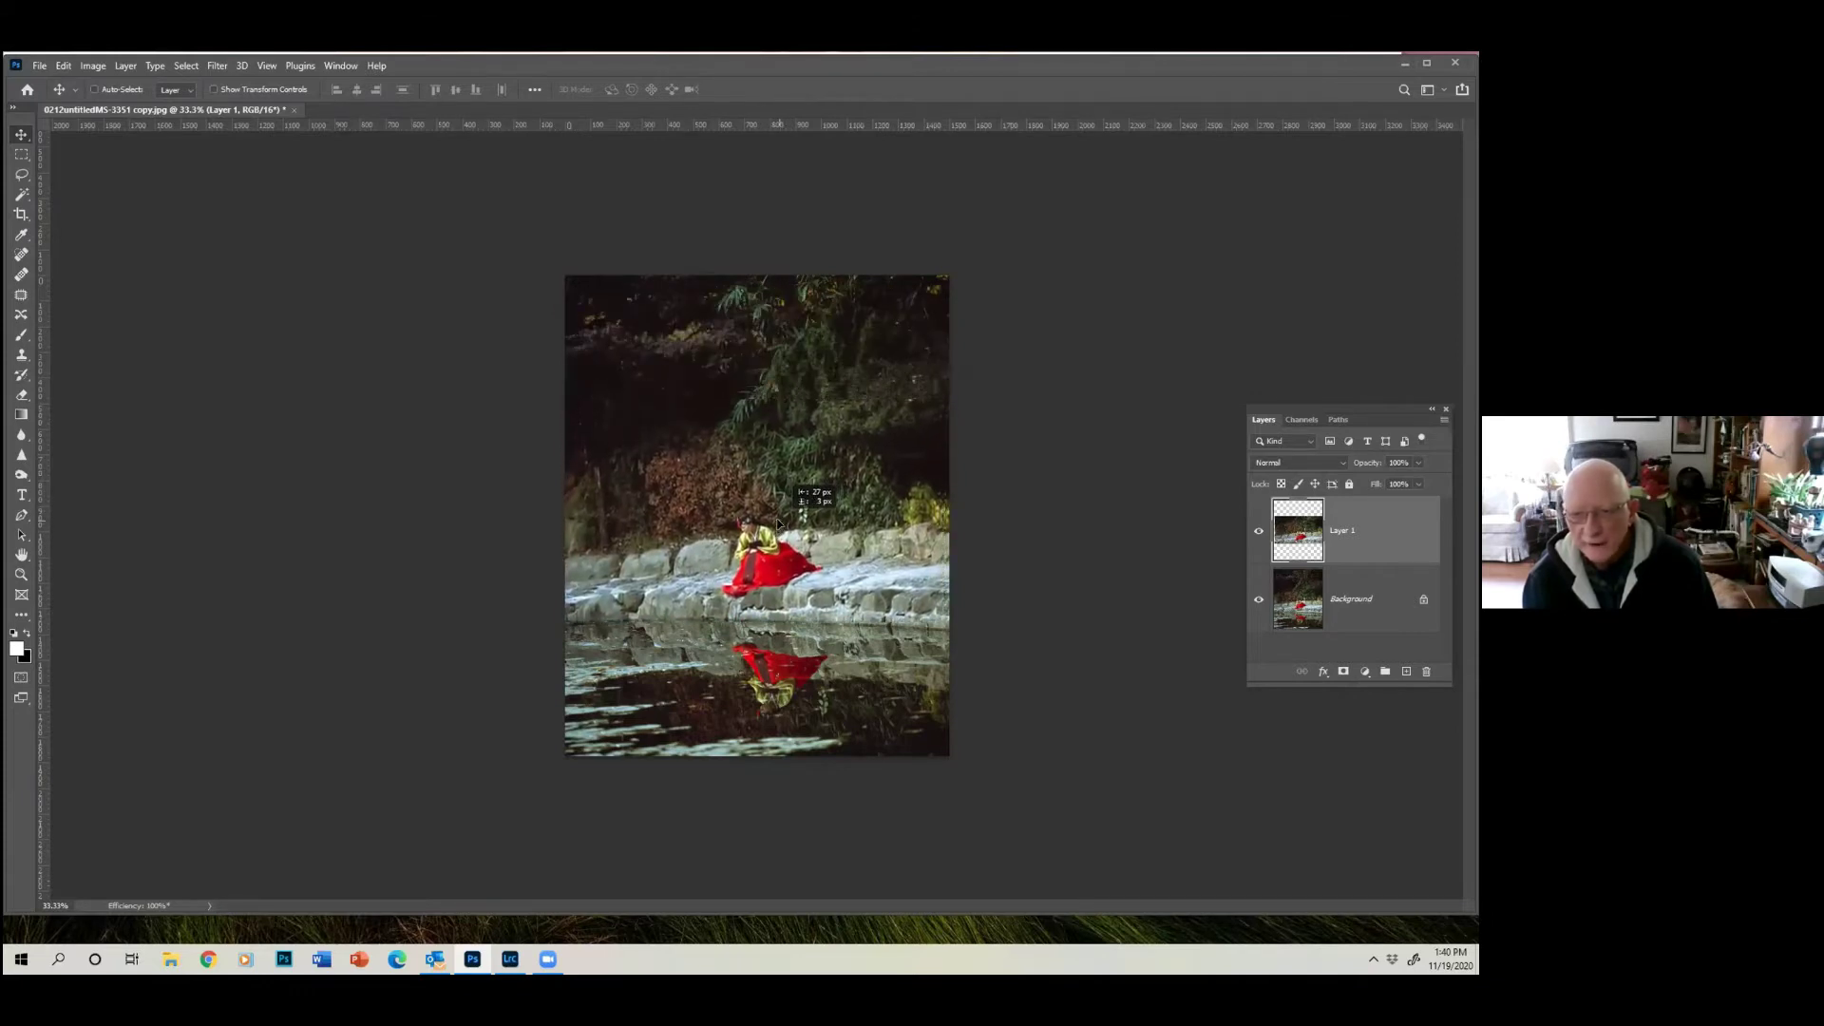
{"action": "left_click", "coordinate": [63, 67]}
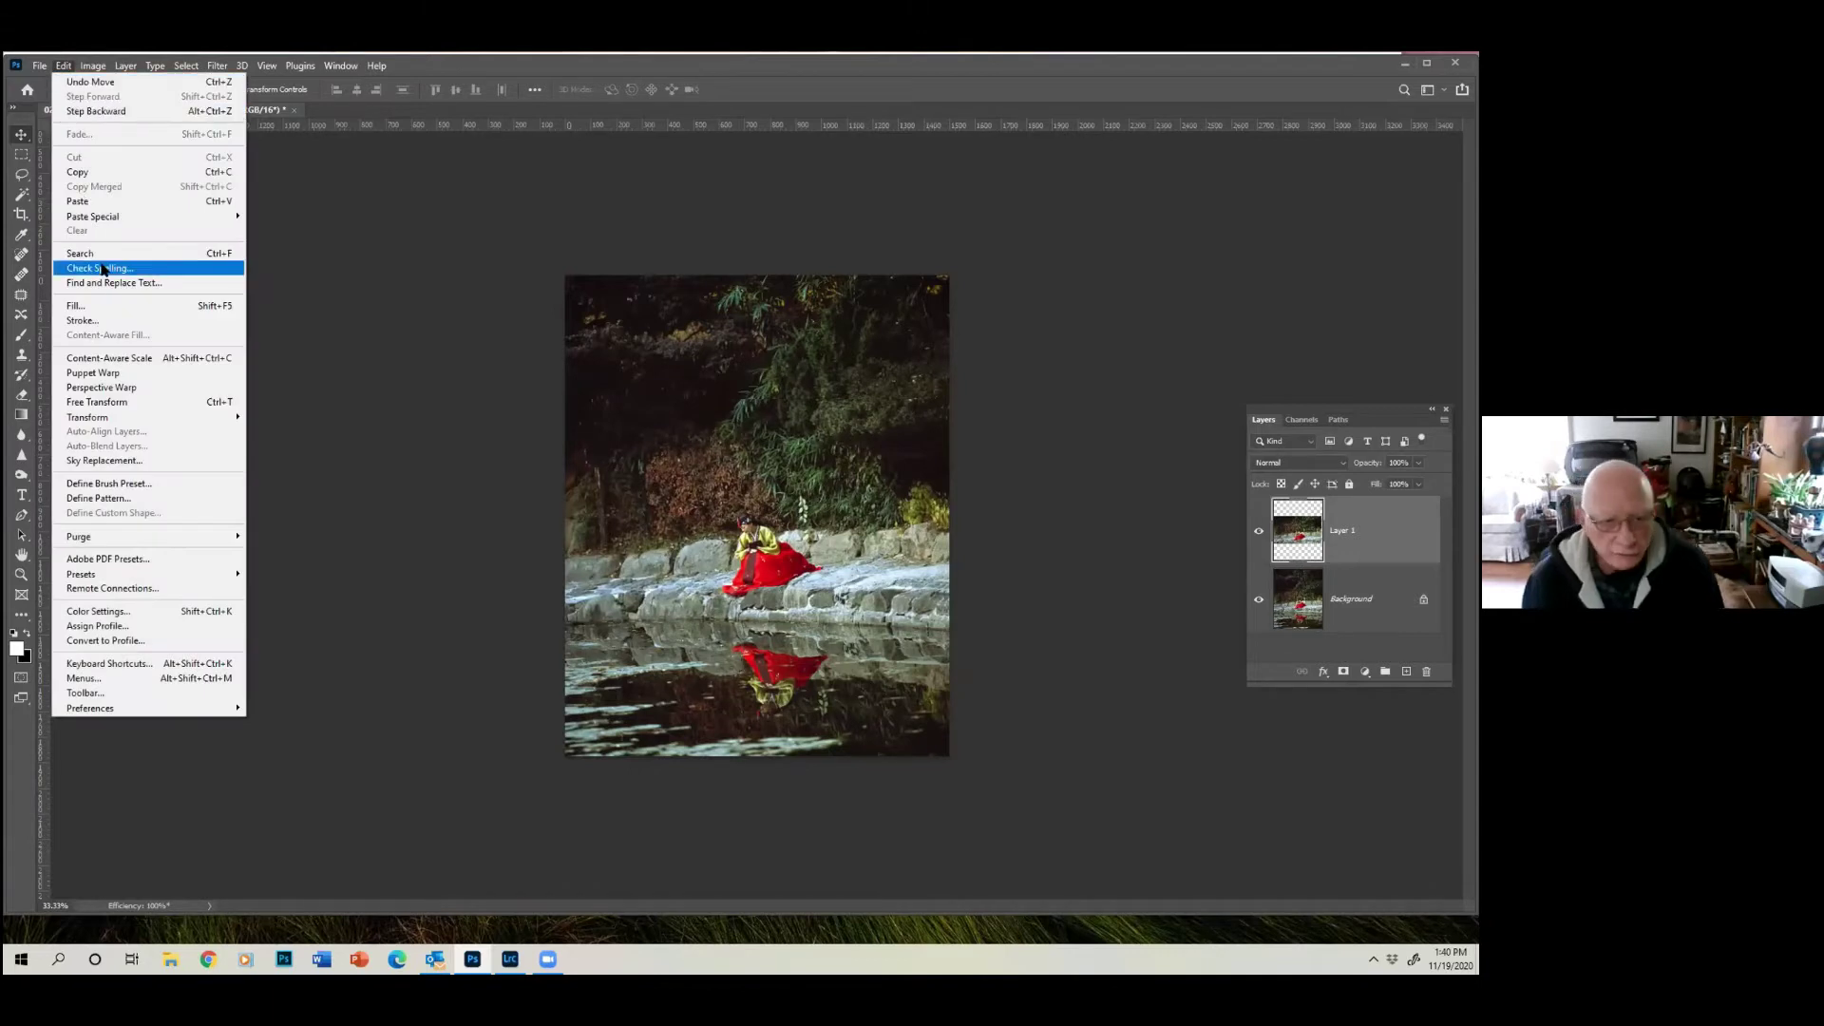
{"action": "mouse_move", "coordinate": [109, 419]}
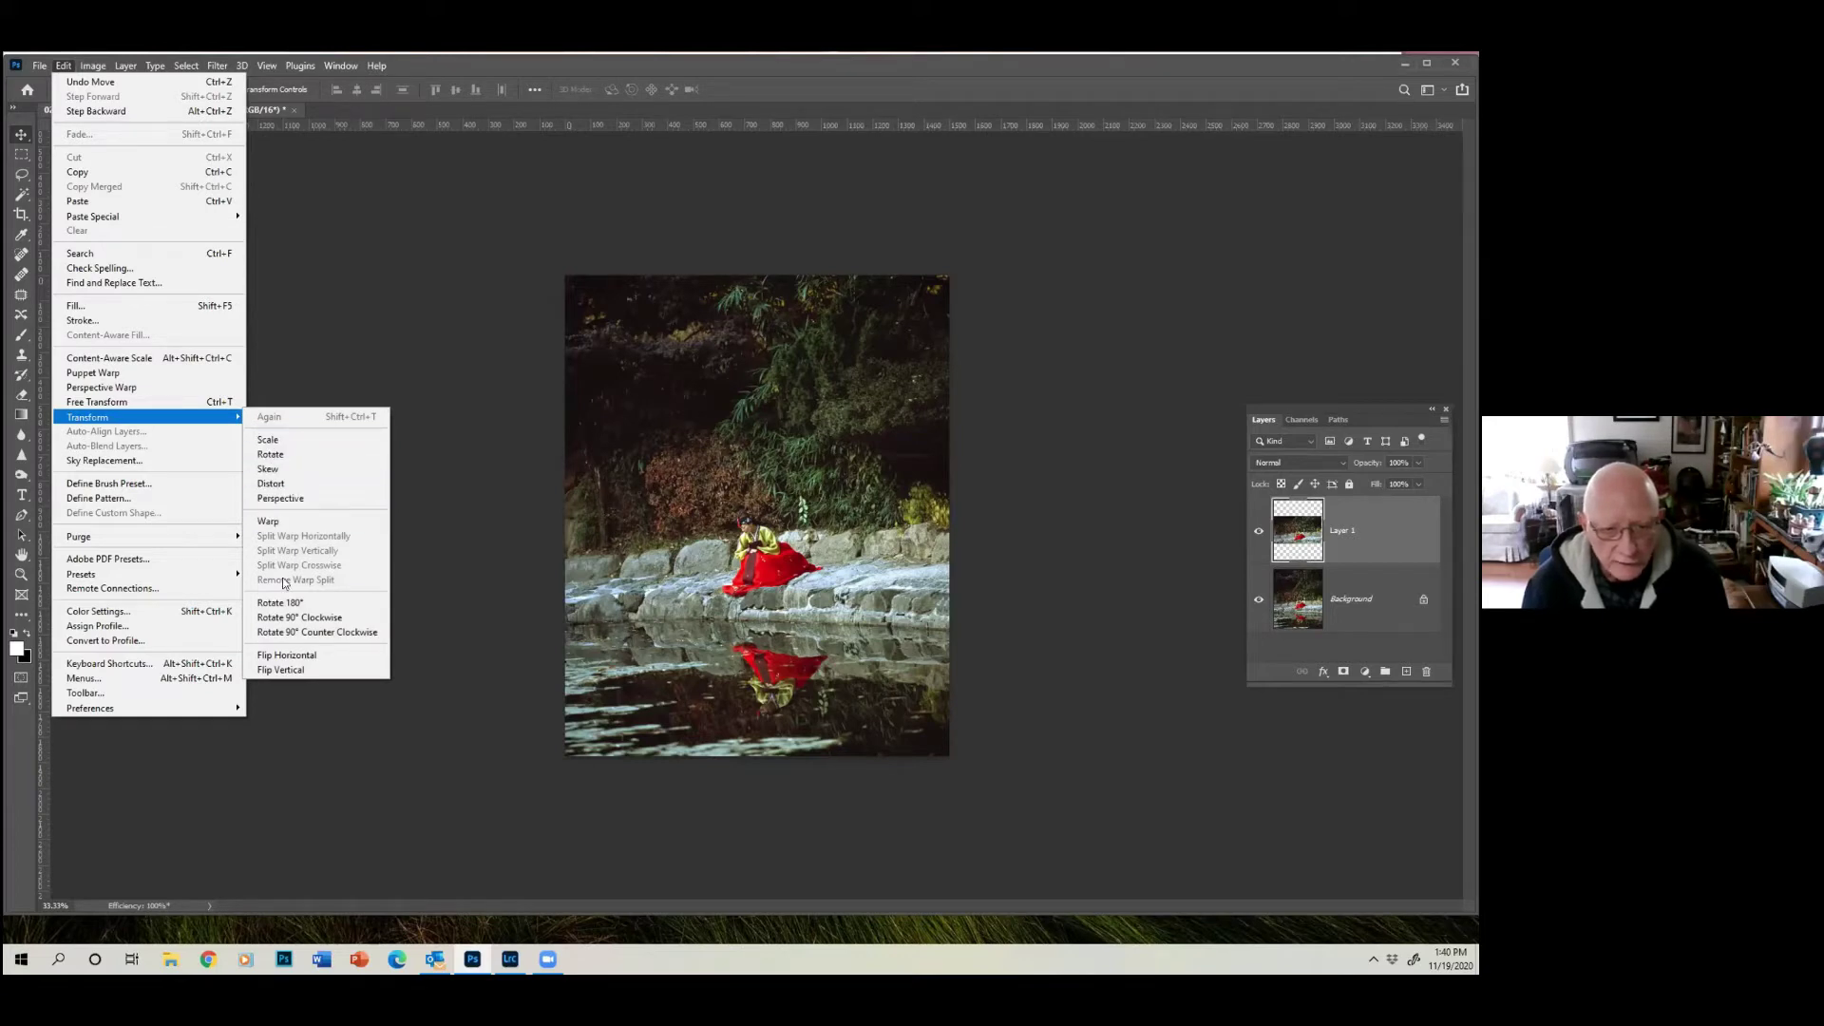
{"action": "left_click", "coordinate": [294, 672]}
{"action": "left_click_drag", "start_coordinate": [781, 496], "coordinate": [800, 665]}
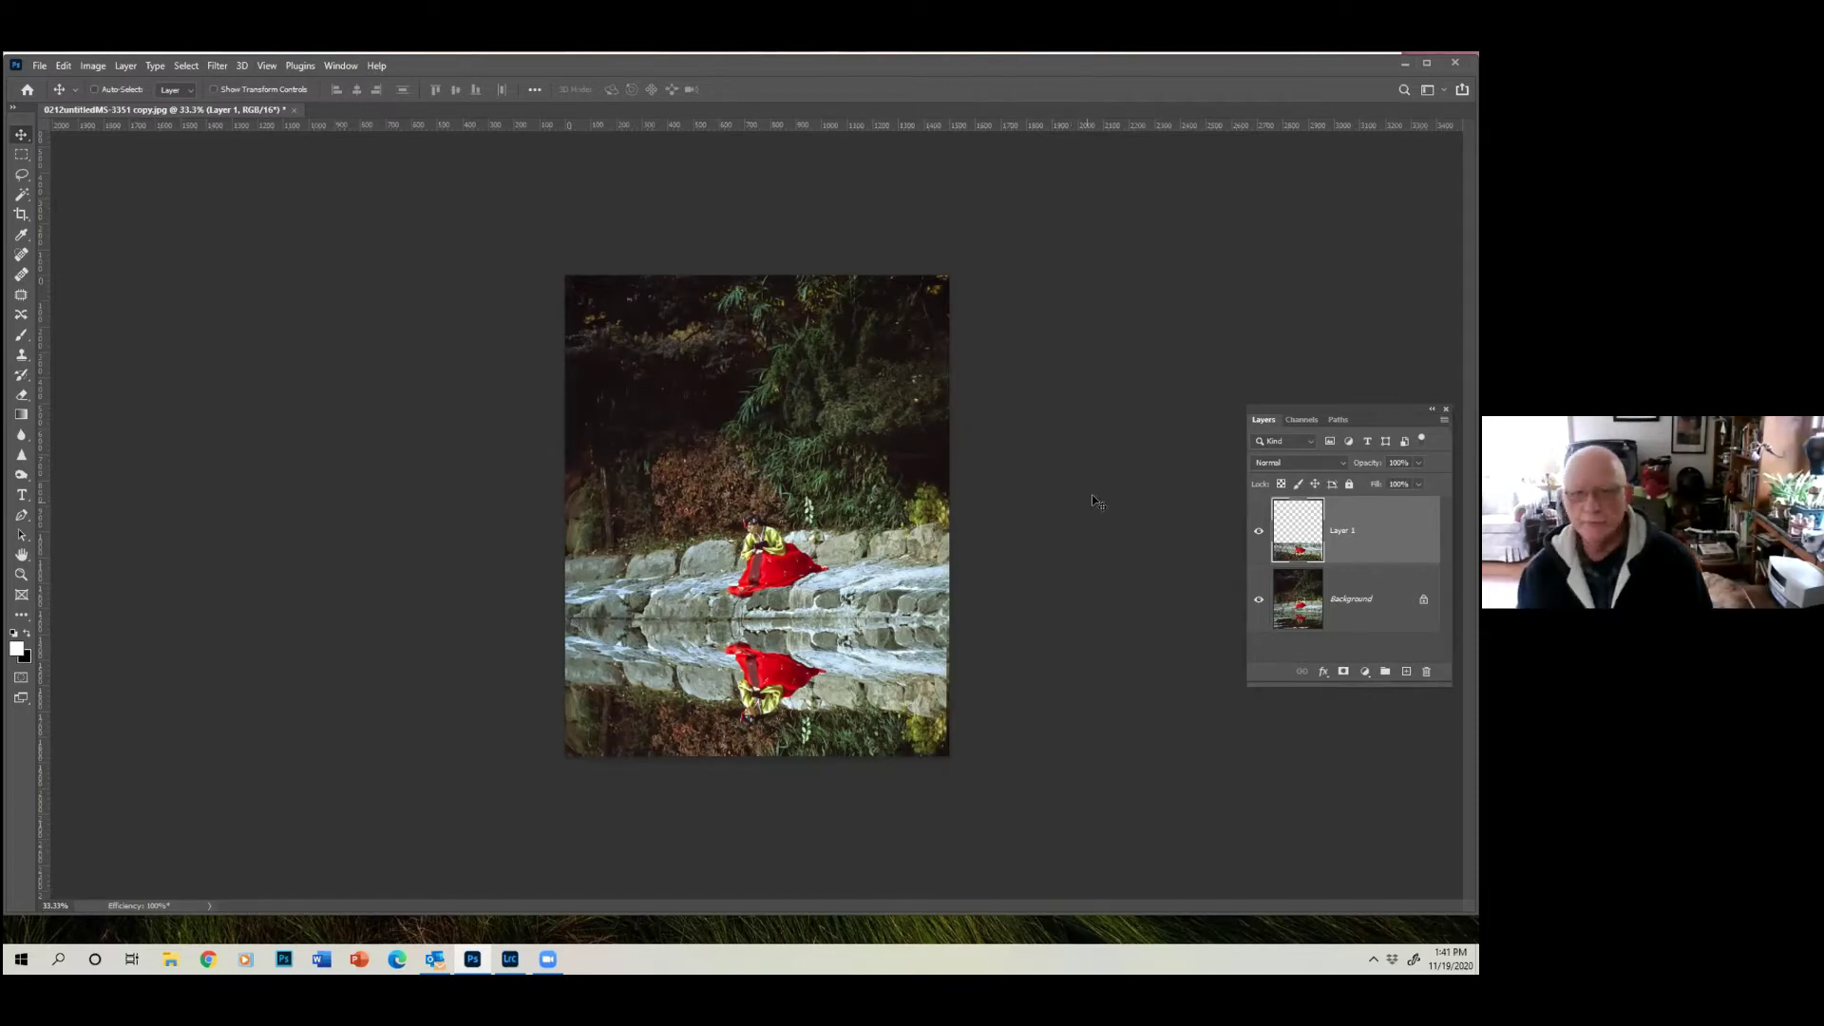
Close the reflection photo without saving its changes and return to Lightroom Classic.
{"action": "left_click", "coordinate": [295, 110]}
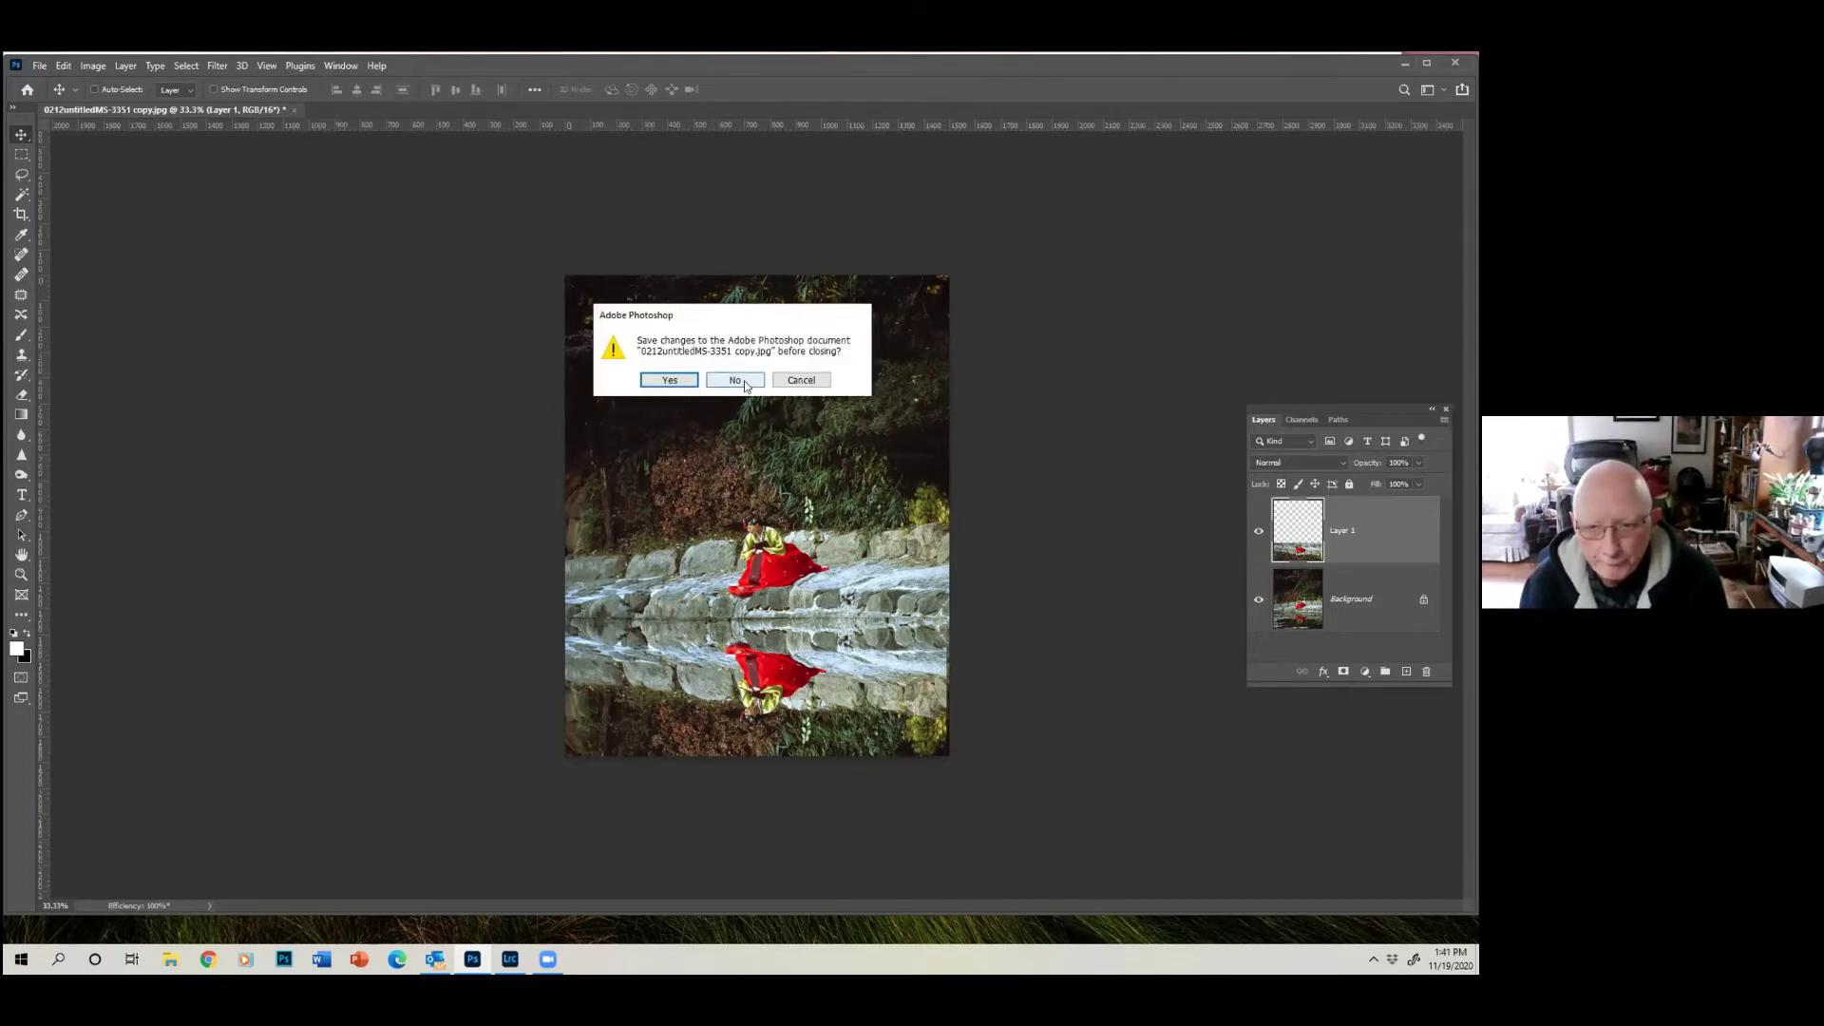
{"action": "left_click", "coordinate": [745, 383]}
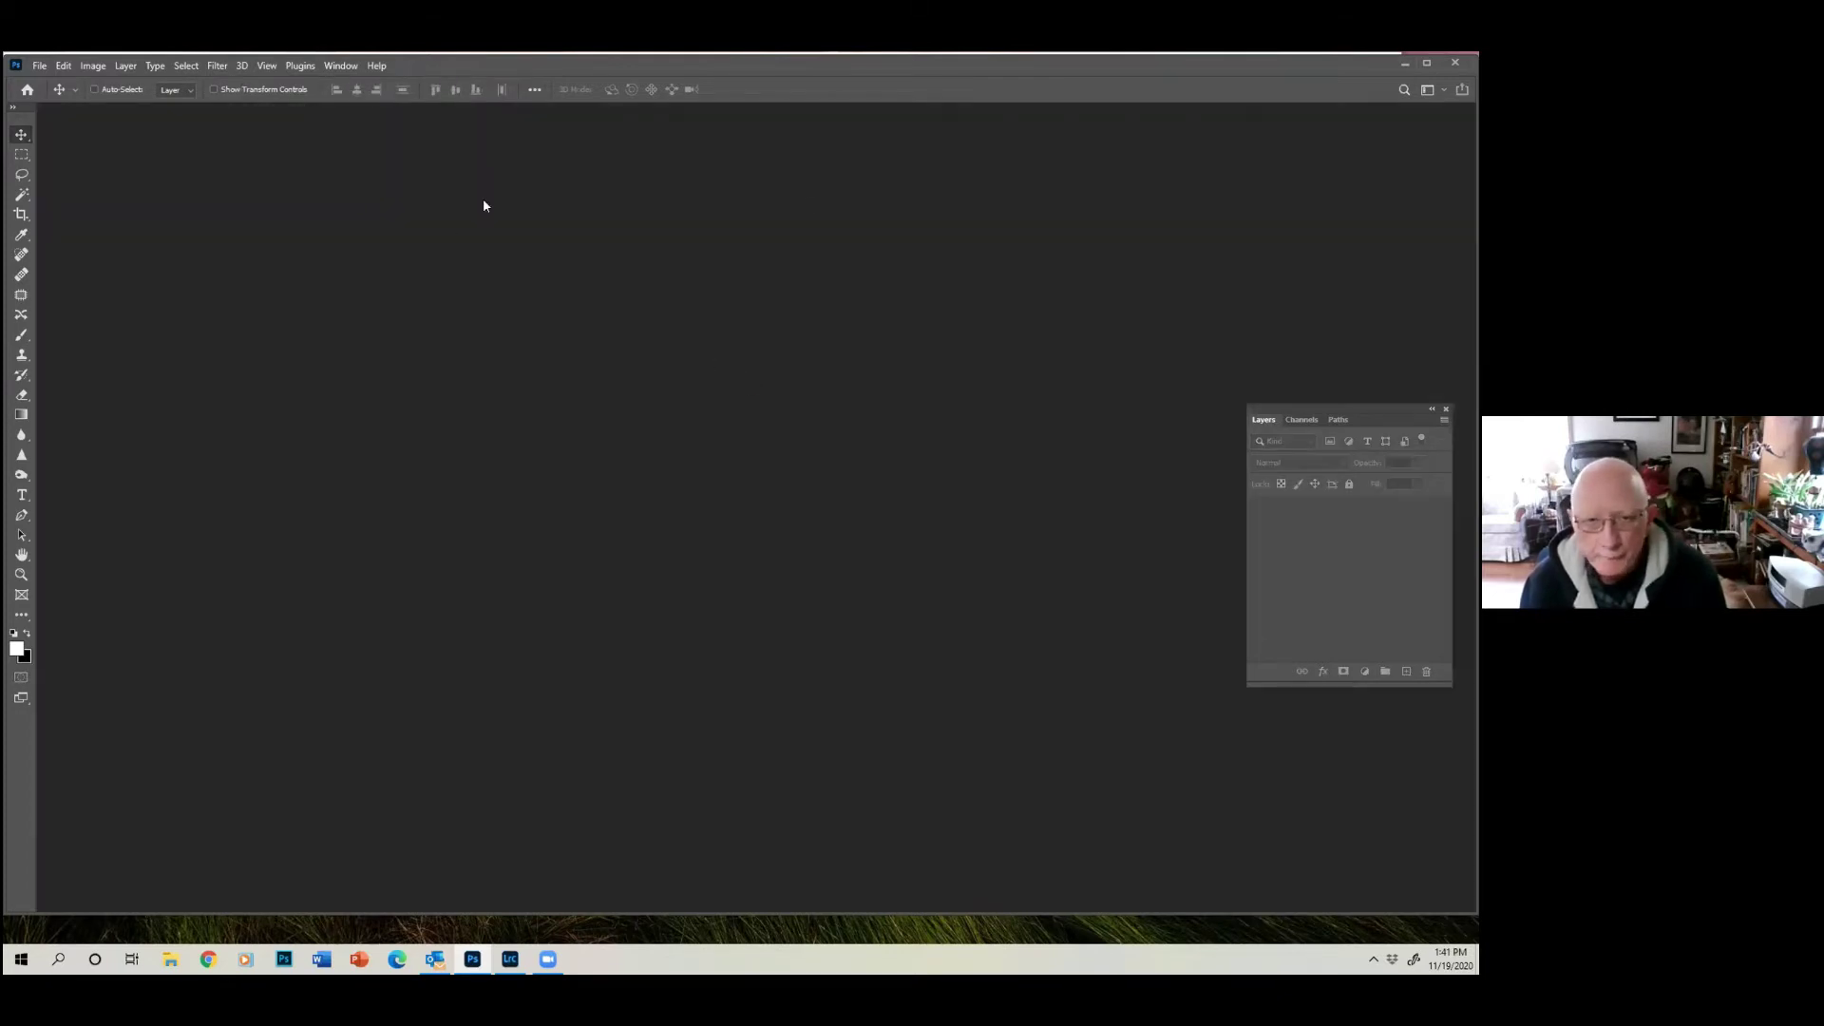
{"action": "left_click", "coordinate": [1406, 63]}
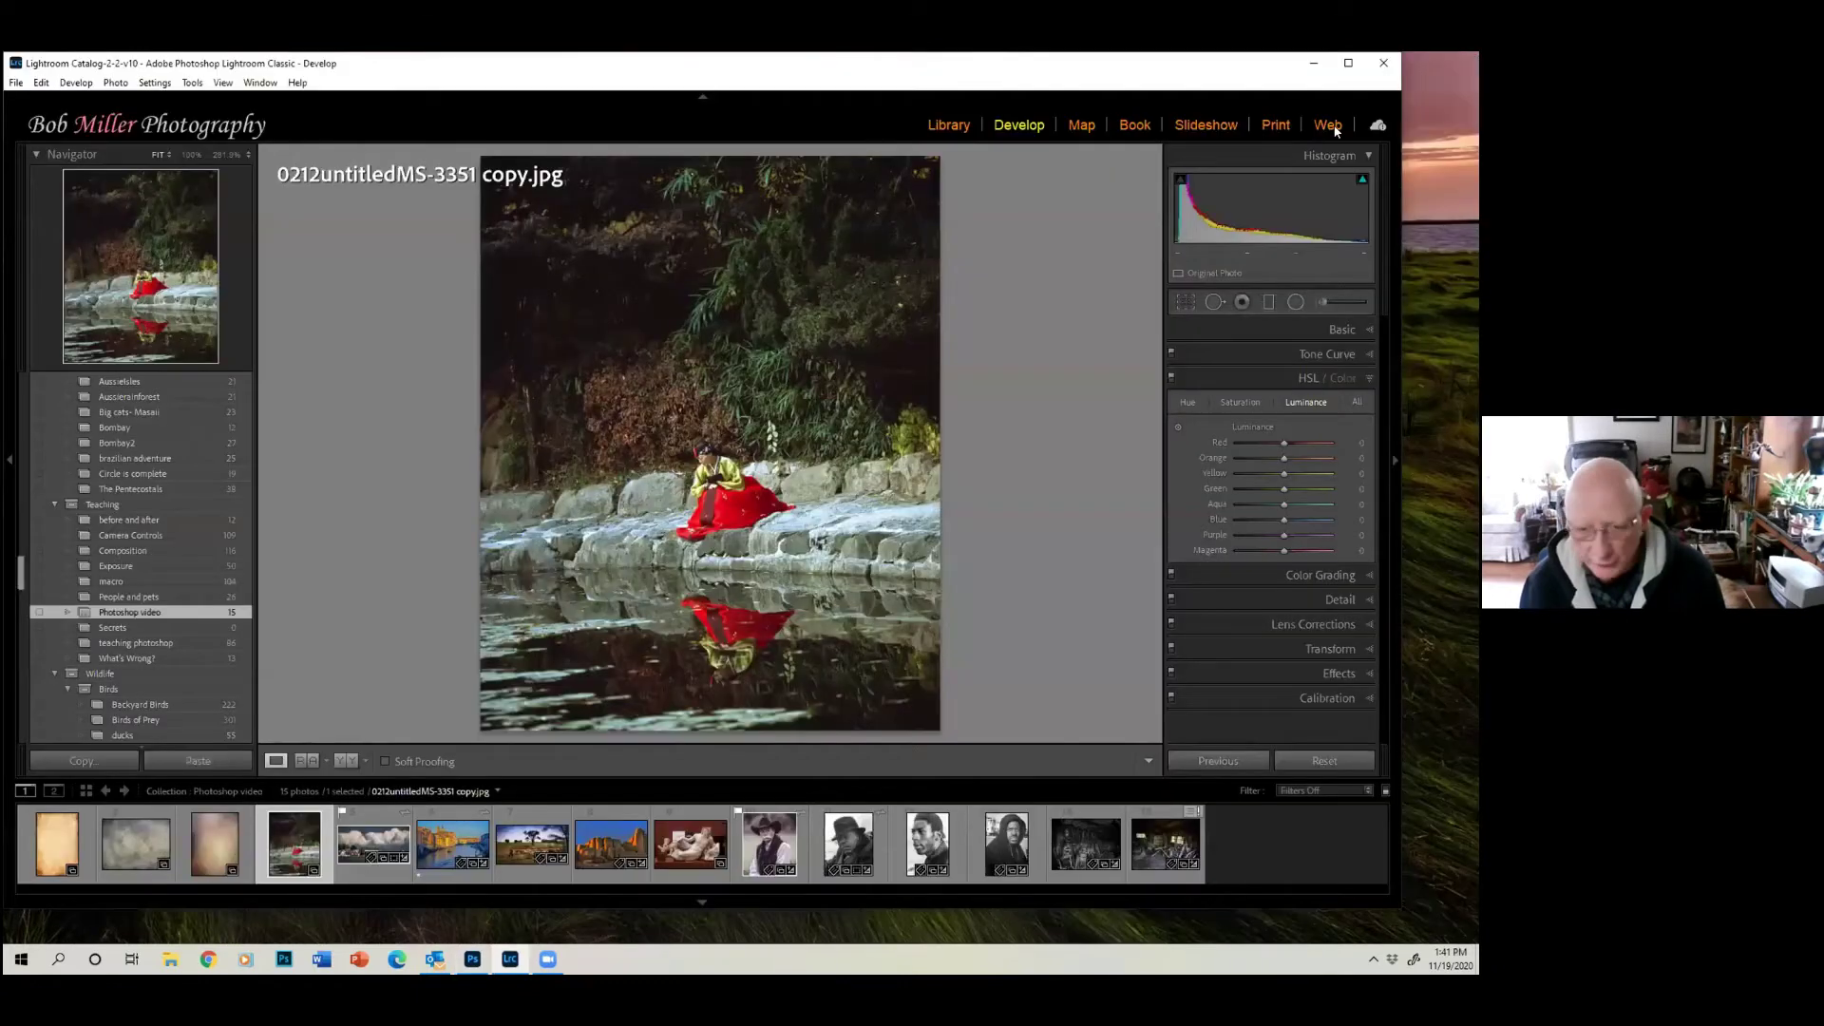
Open the harbour photo 1307Smith_island_1RM2737.tif in Adobe Photoshop 2021 as a copy with Lightroom adjustments.
{"action": "left_click", "coordinate": [377, 851]}
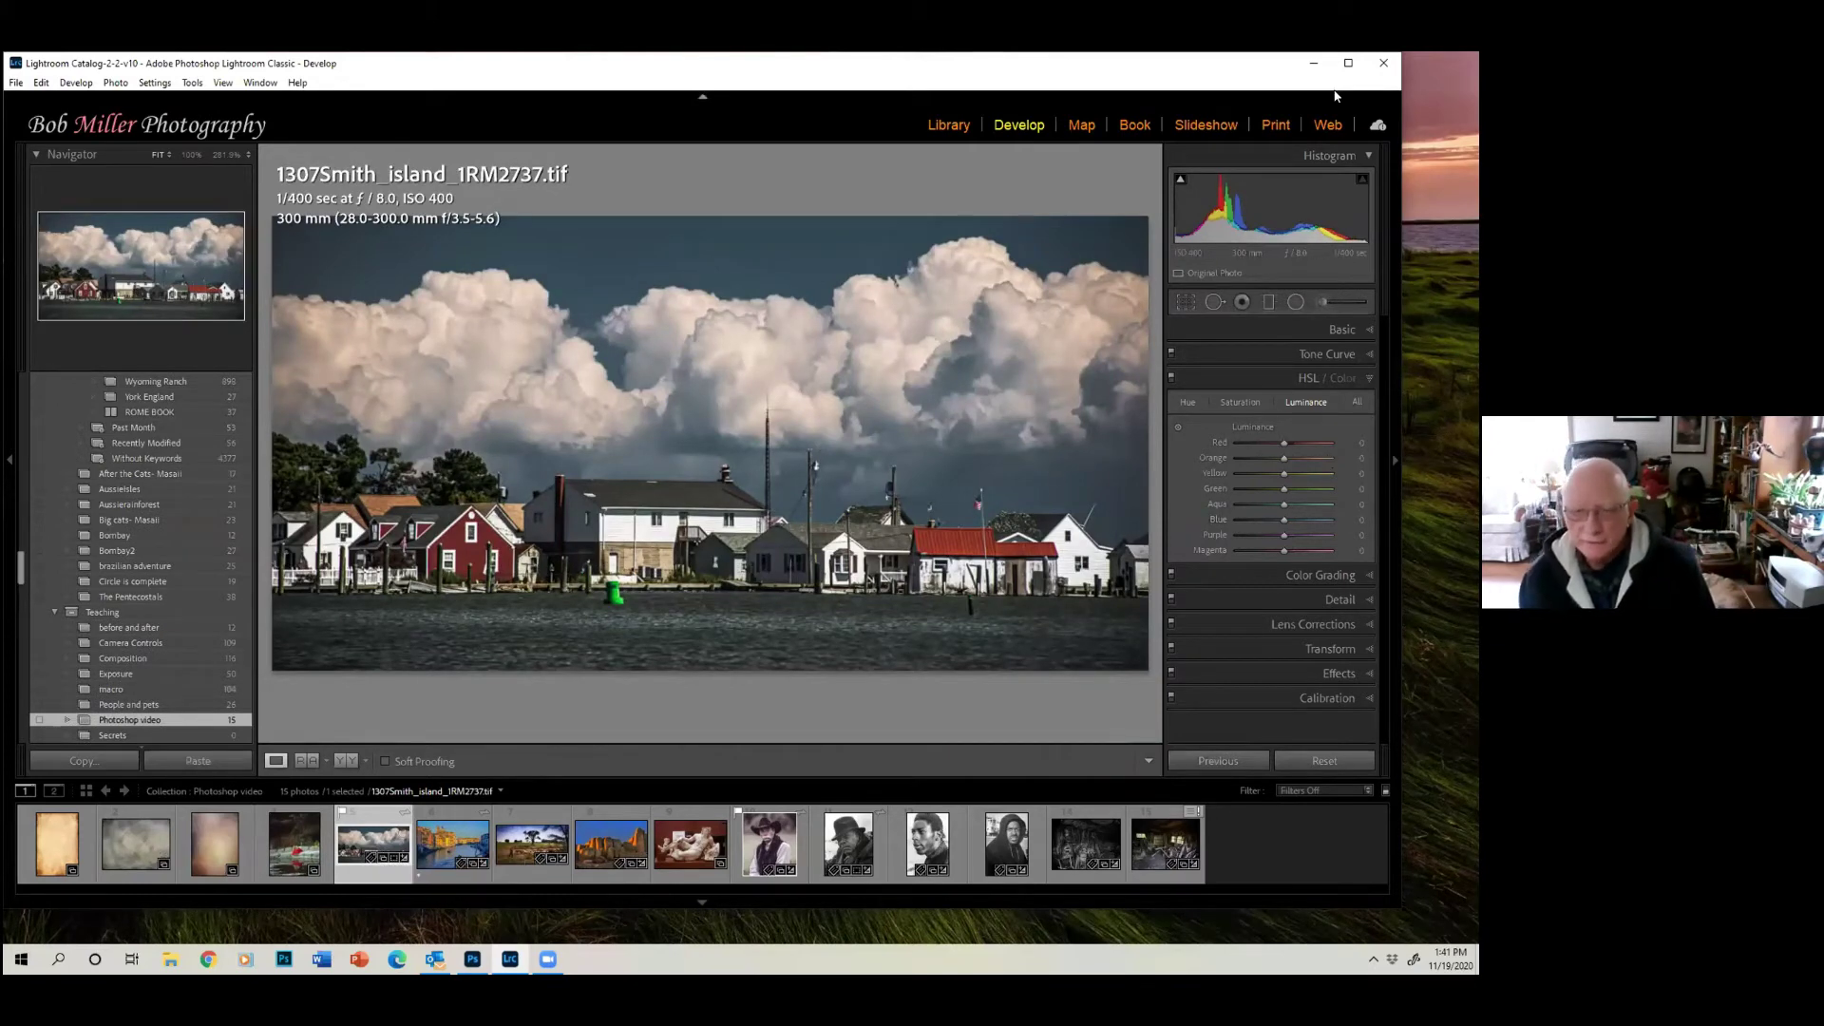
{"action": "right_click", "coordinate": [704, 357]}
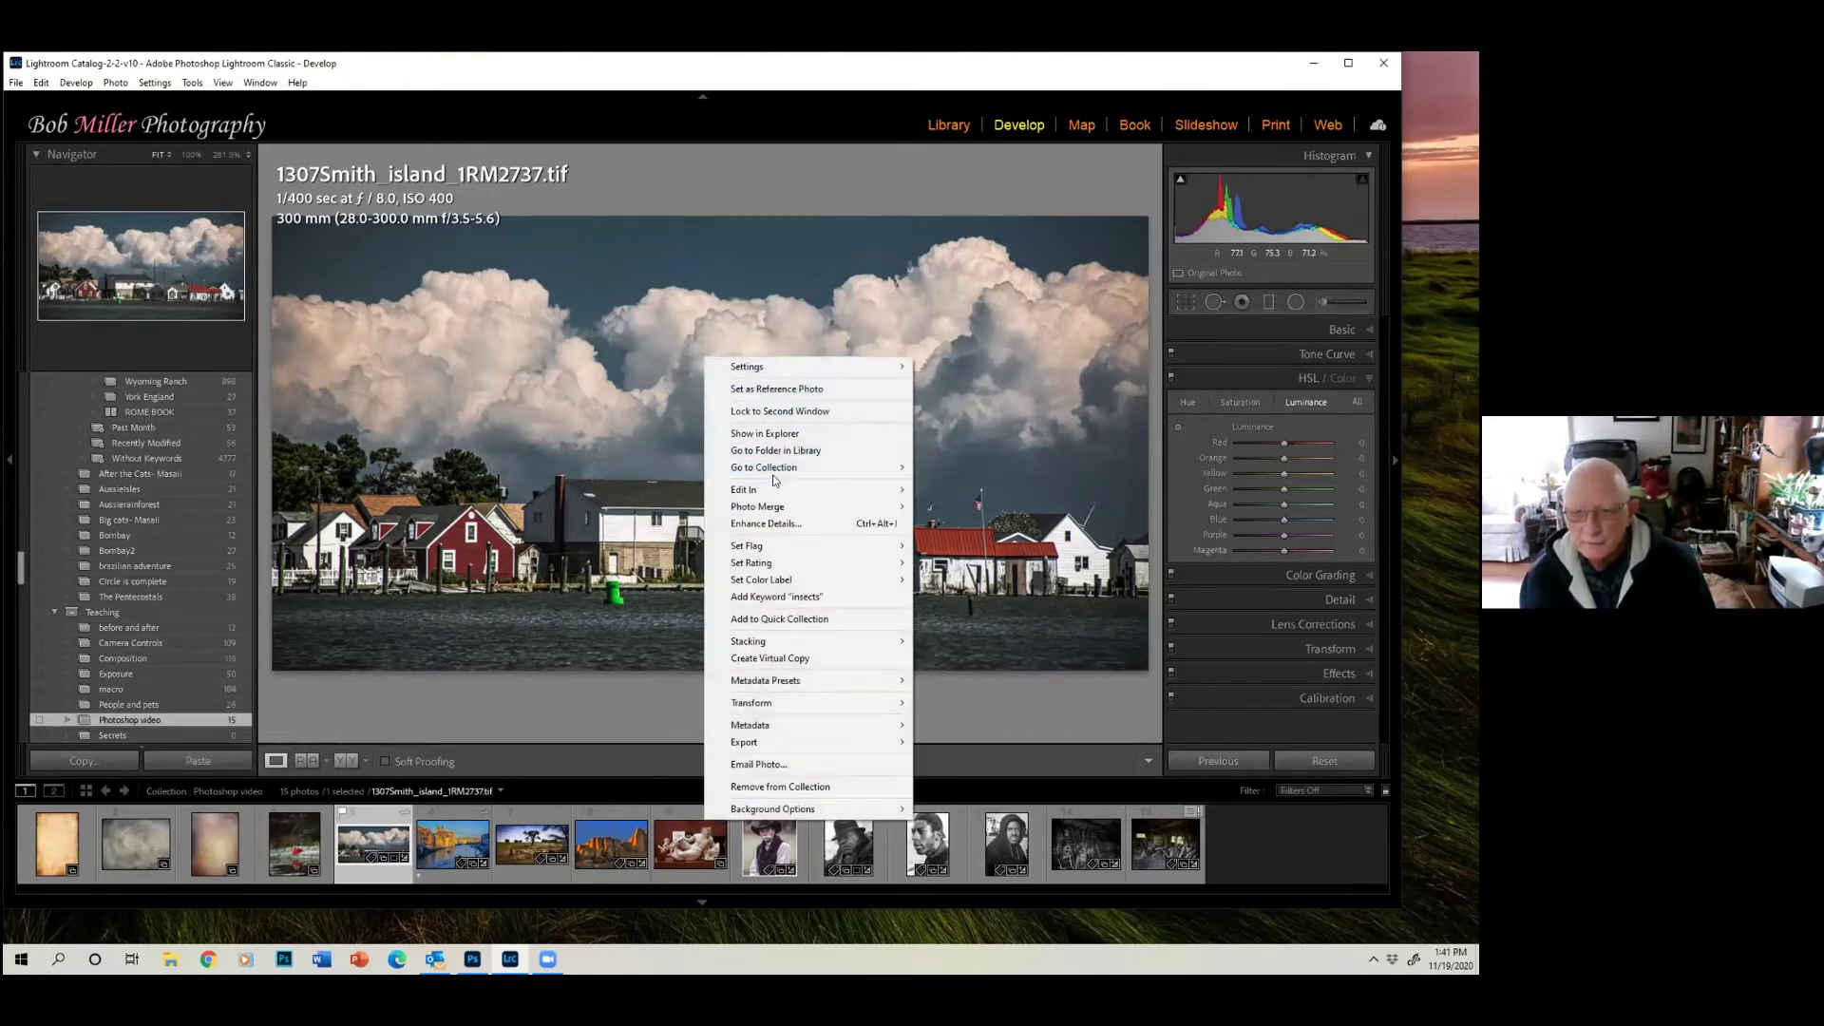
{"action": "mouse_move", "coordinate": [774, 487]}
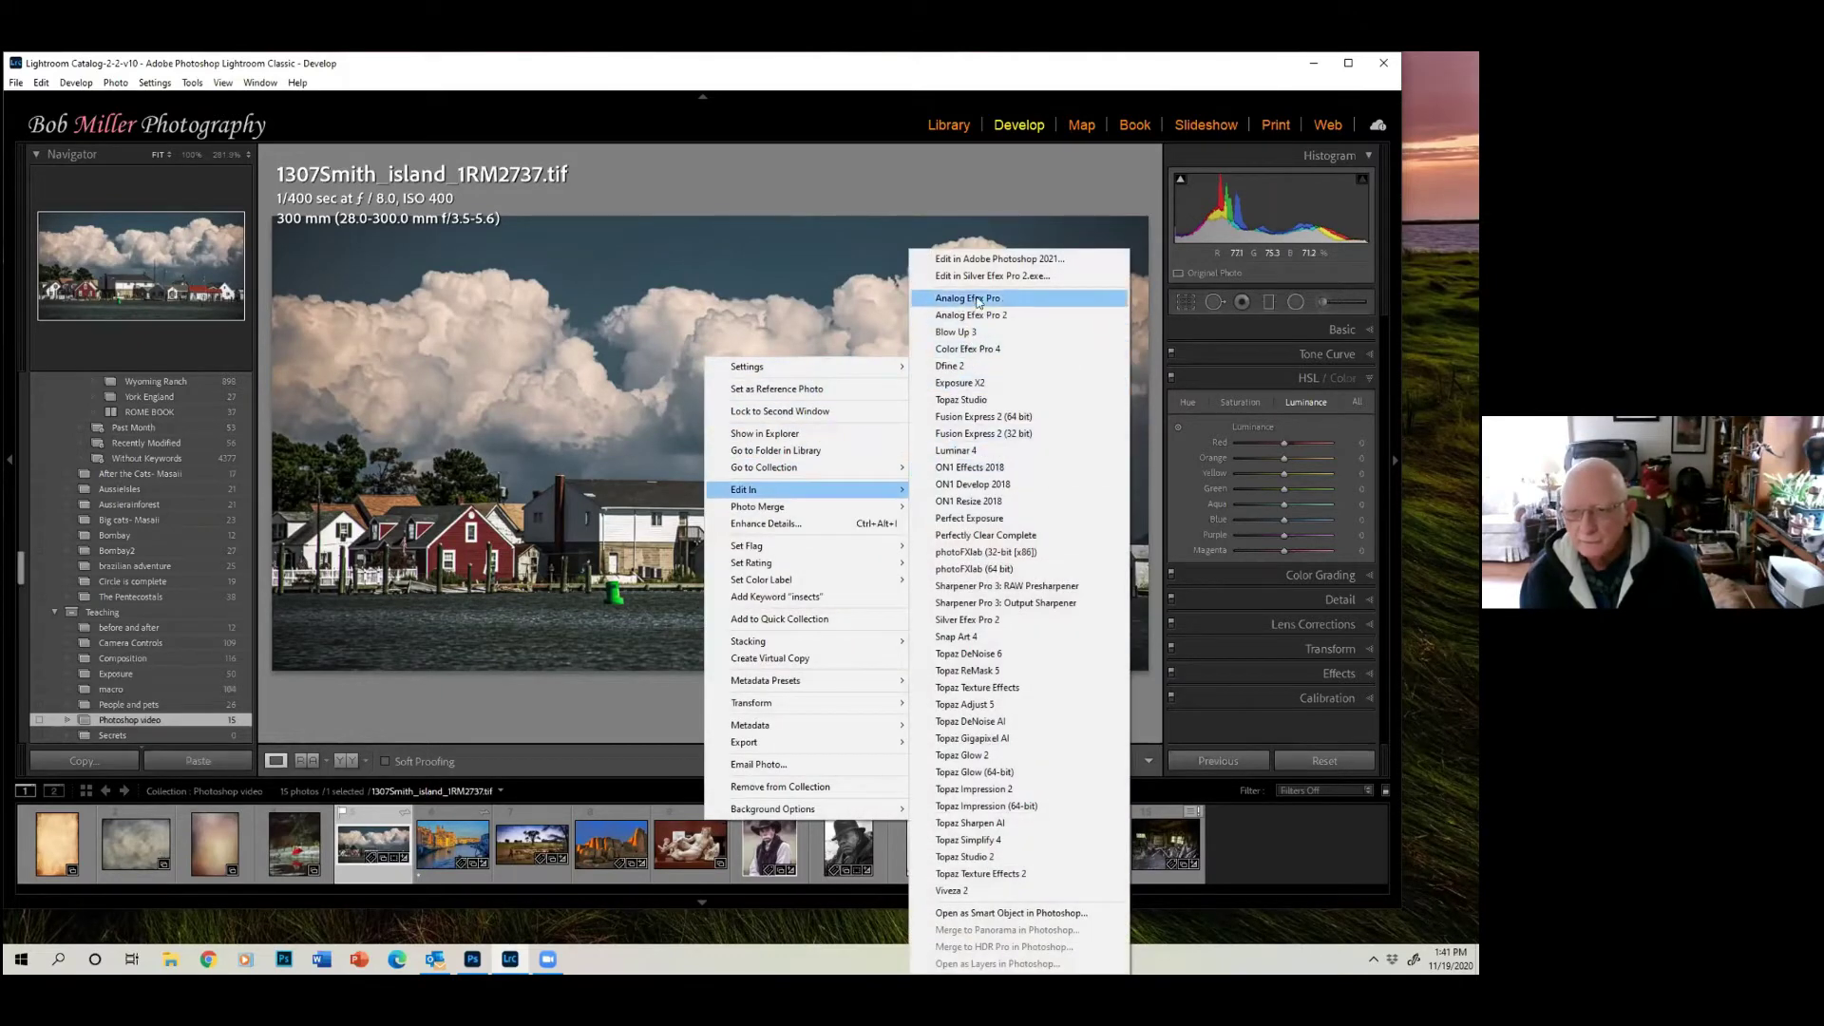
{"action": "left_click", "coordinate": [980, 259]}
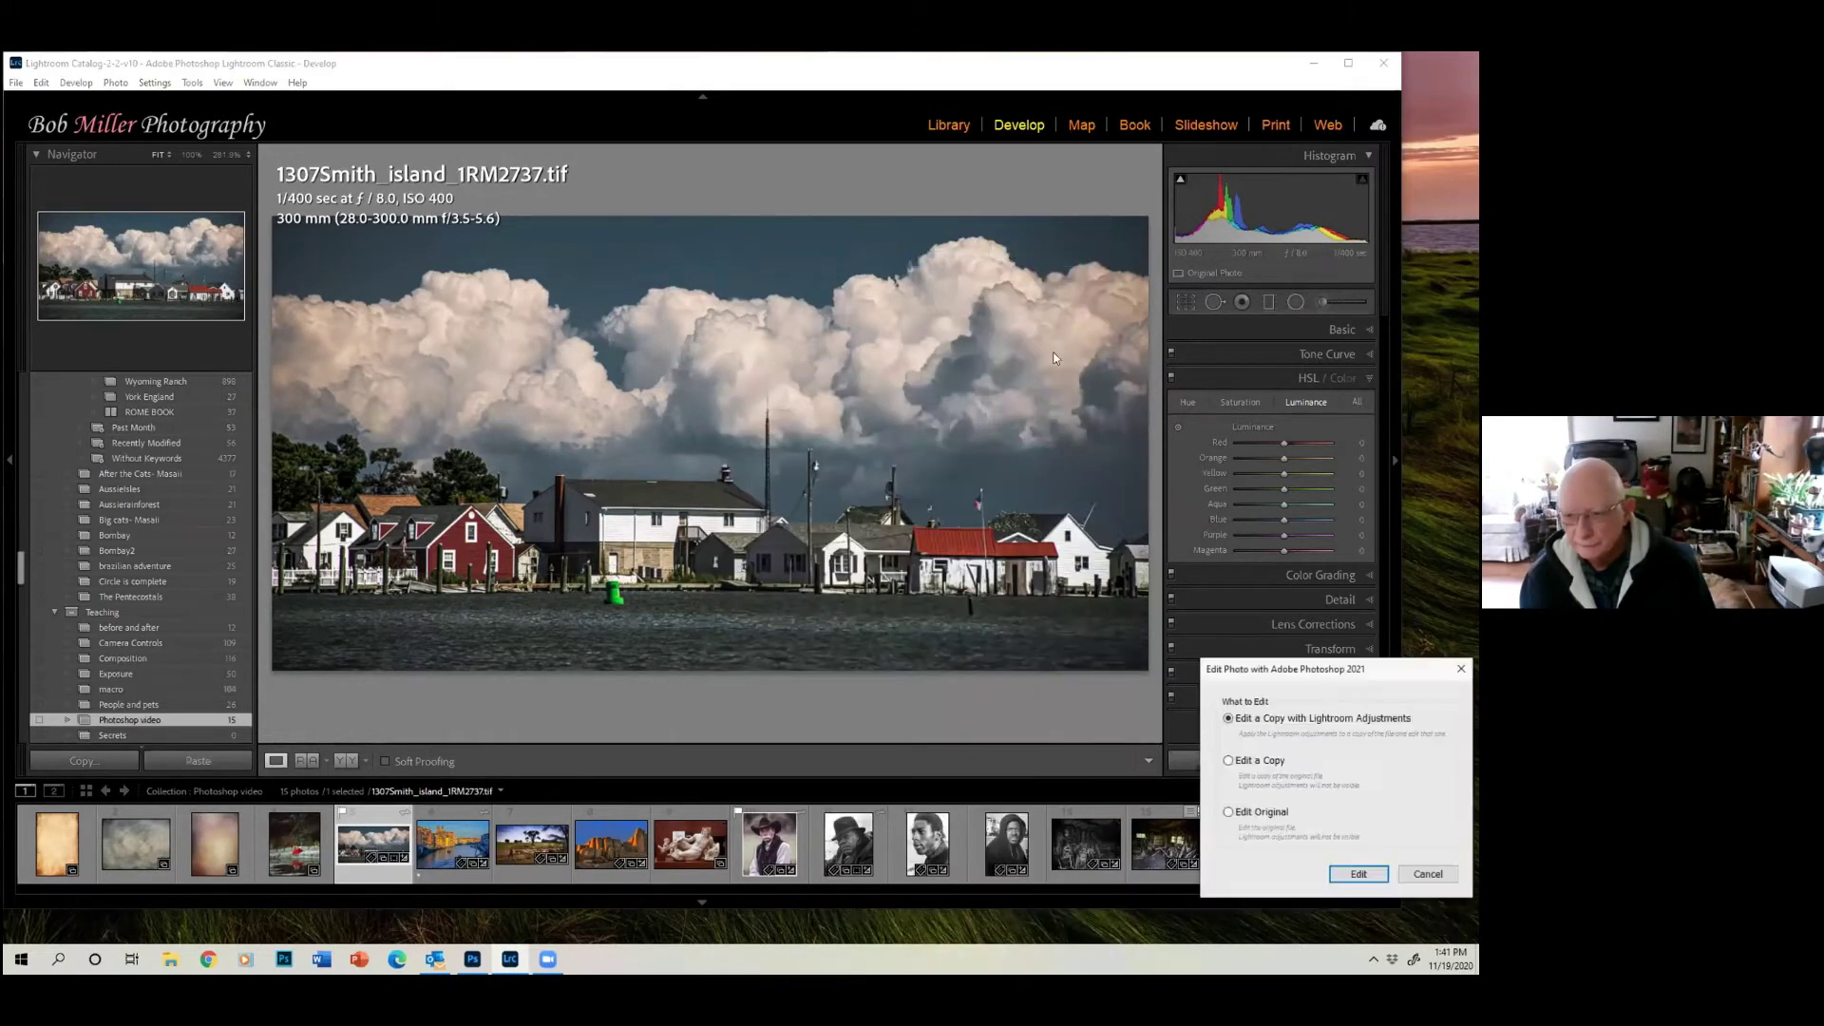
{"action": "left_click", "coordinate": [1358, 874]}
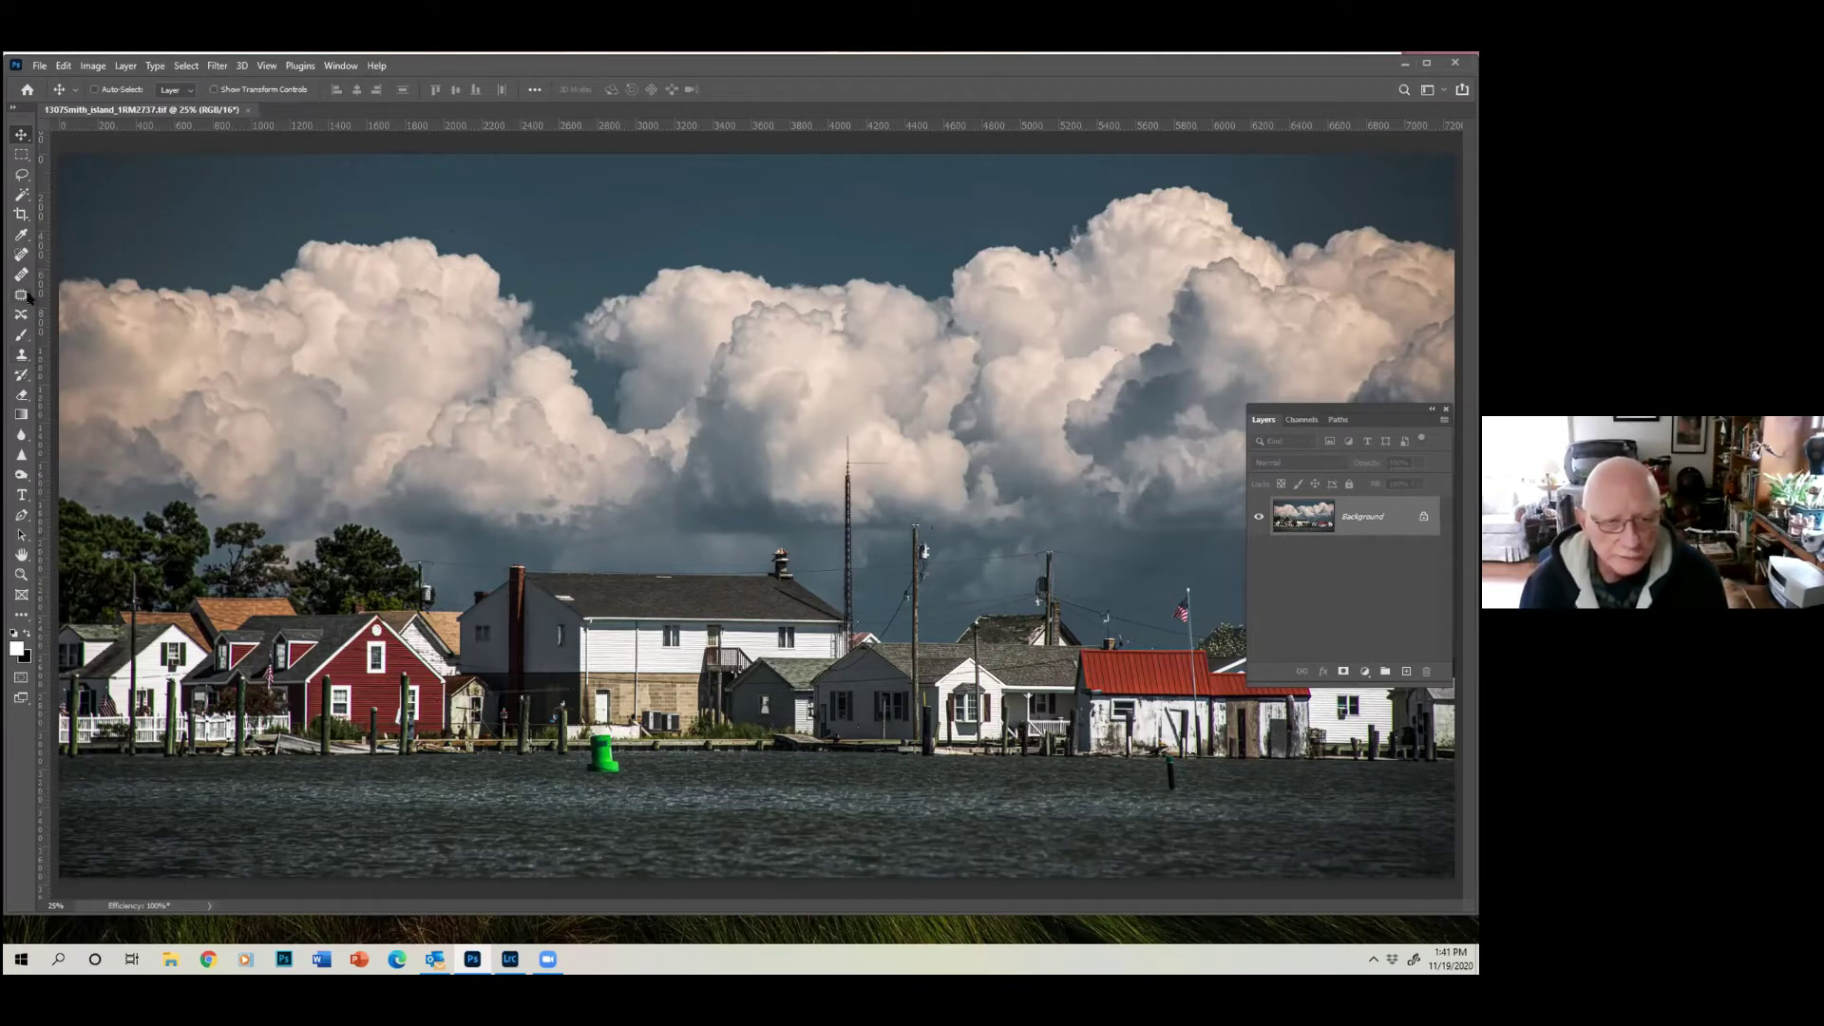
Remove the green buoy with the Clone Stamp, using a smaller brush and water sampled just beside the buoy.
{"action": "left_click", "coordinate": [22, 356]}
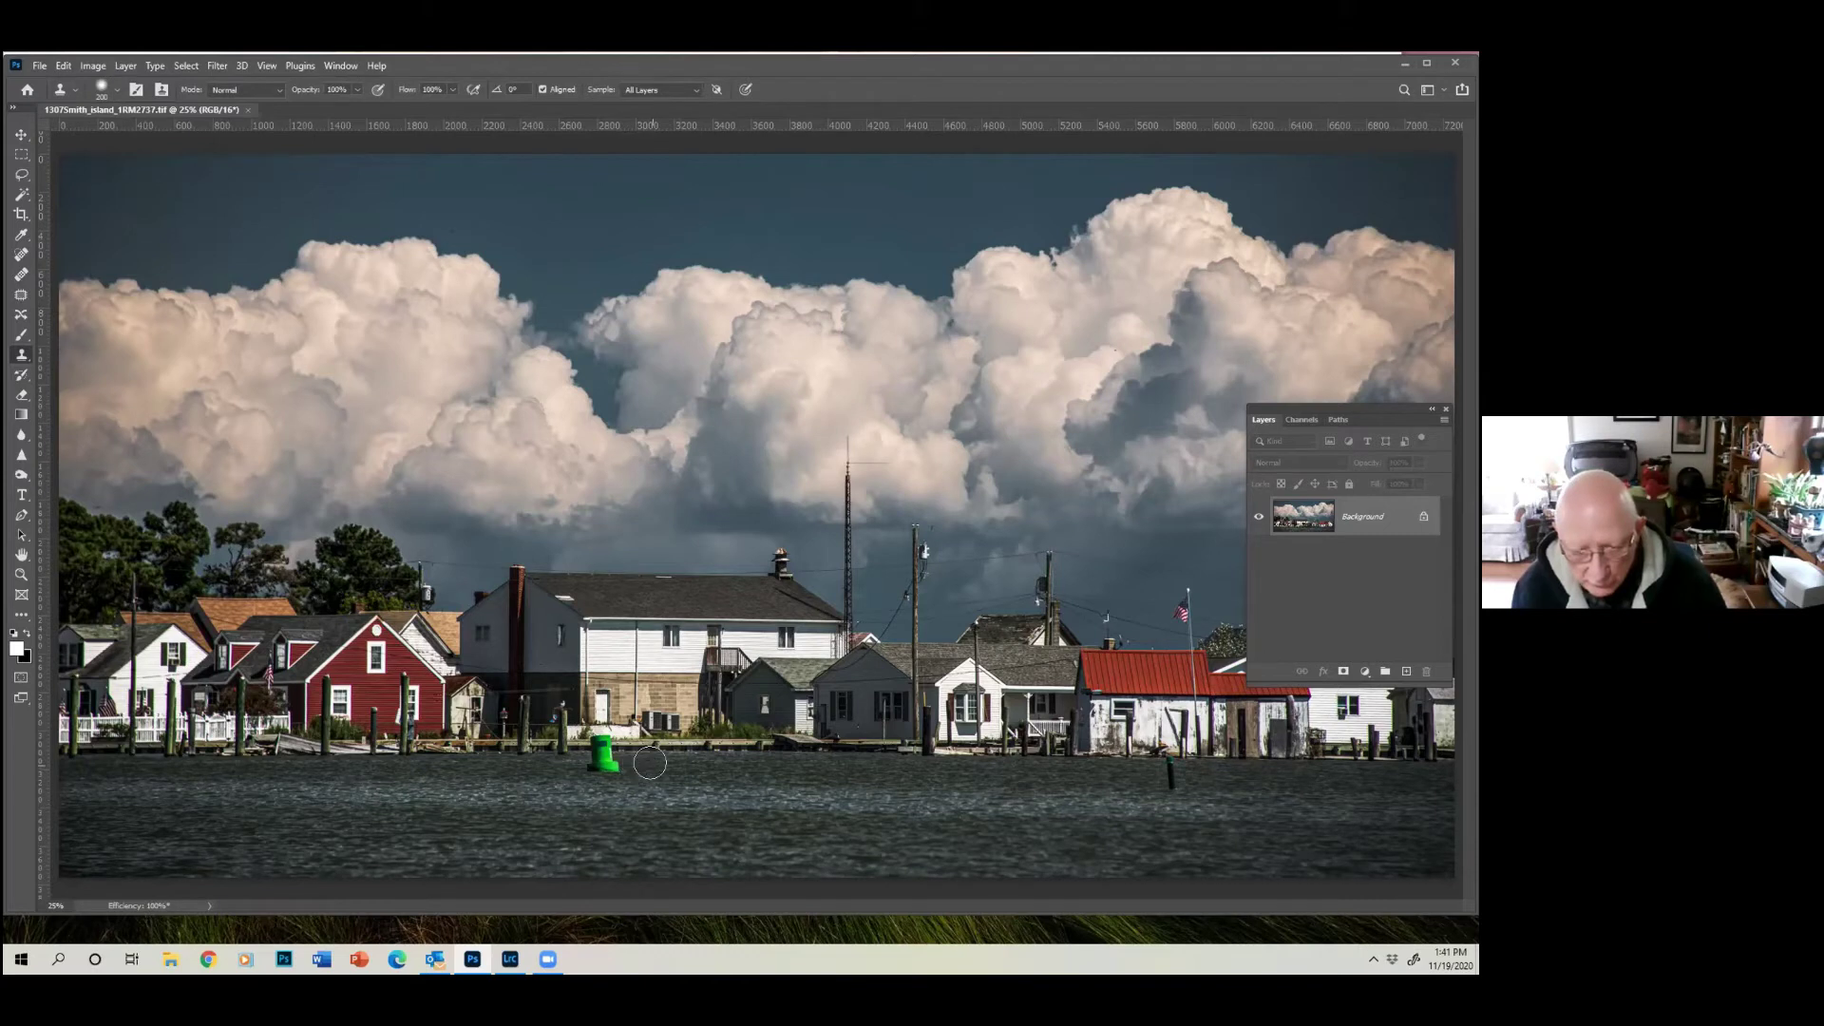
{"action": "key", "text": "bracketleft"}
{"action": "key", "text": "bracketleft"}
{"action": "key", "text": "bracketleft"}
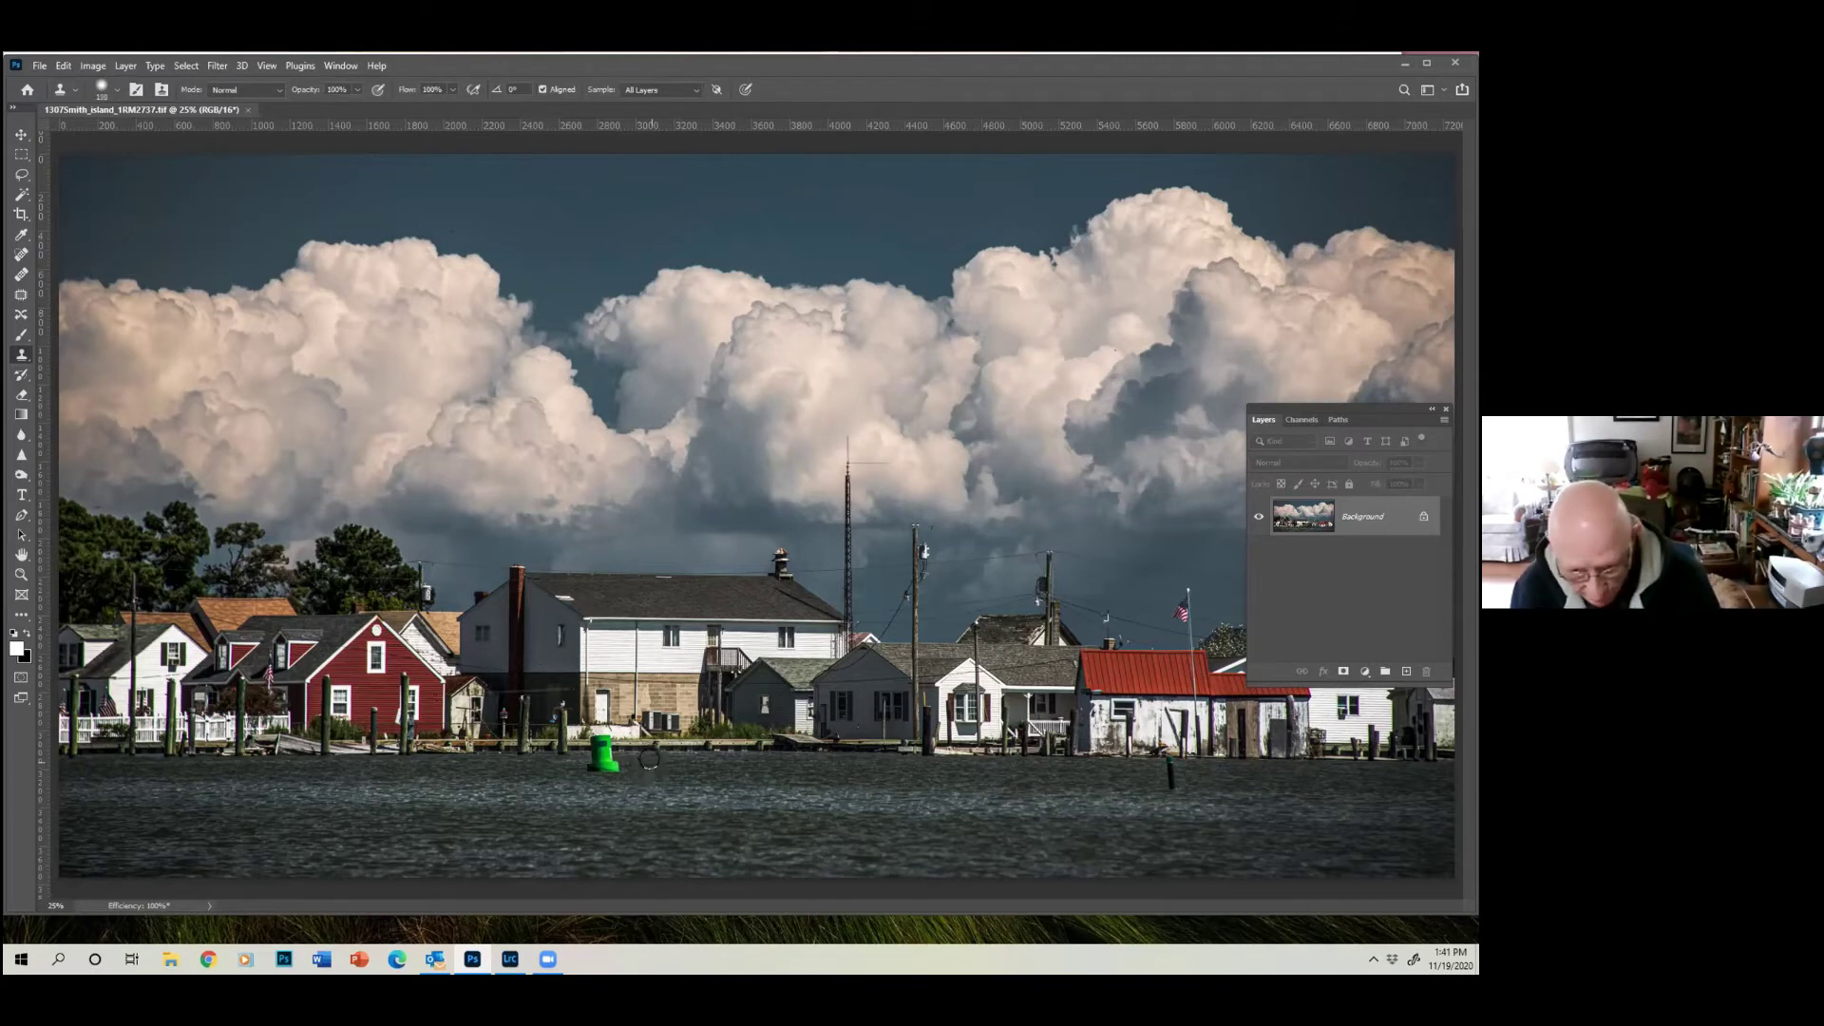
{"action": "left_click", "coordinate": [649, 759], "text": "alt"}
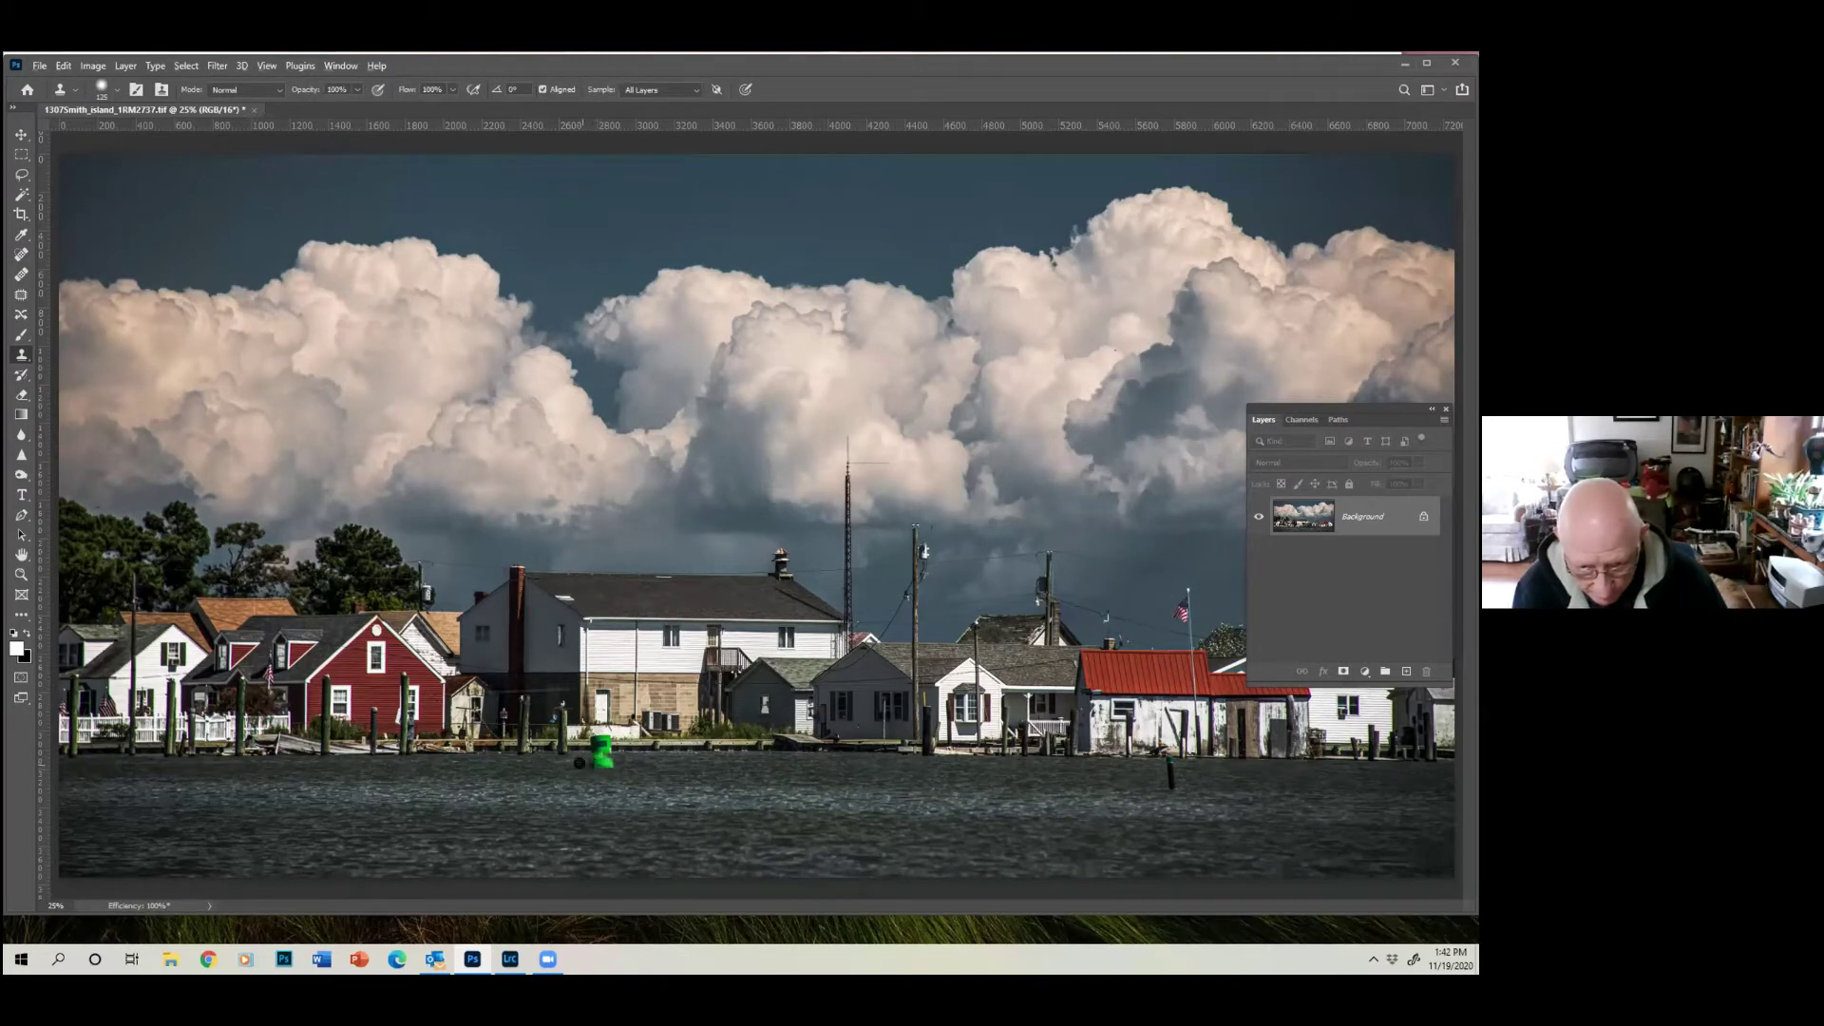
{"action": "left_click", "coordinate": [581, 761]}
{"action": "key", "text": "ctrl+z"}
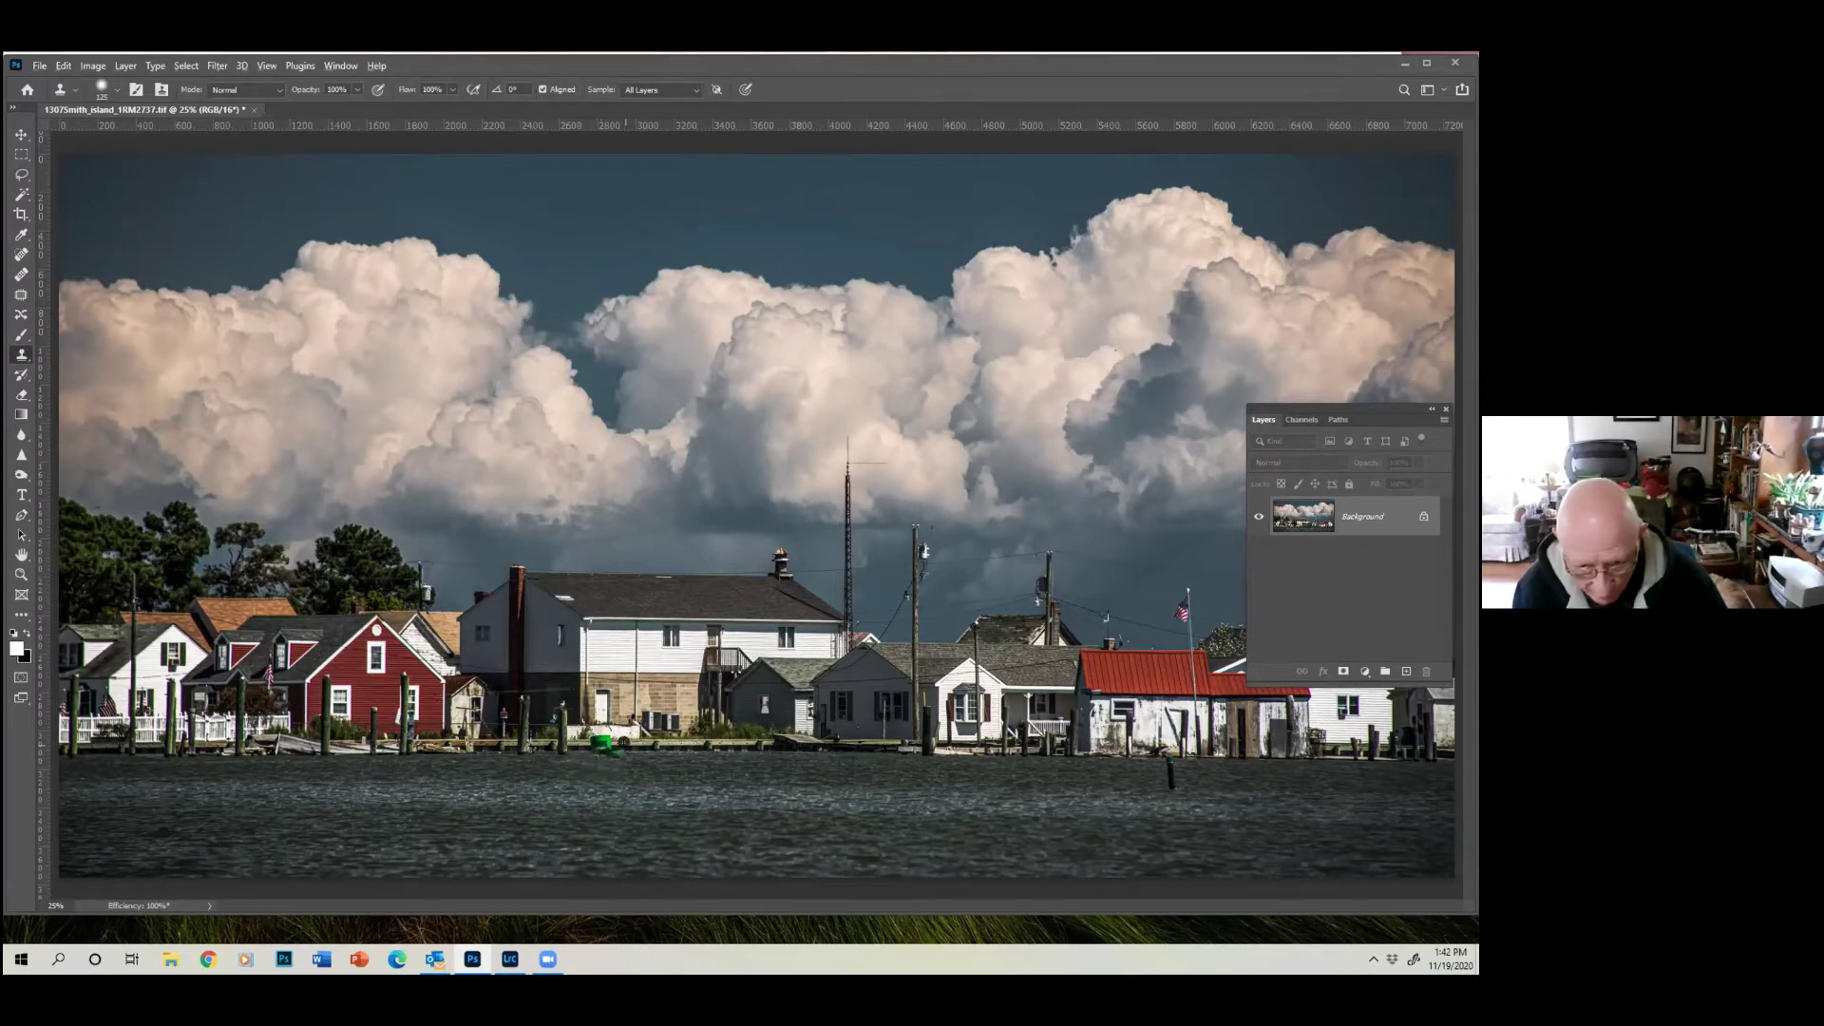
{"action": "left_click_drag", "start_coordinate": [623, 741], "coordinate": [598, 739]}
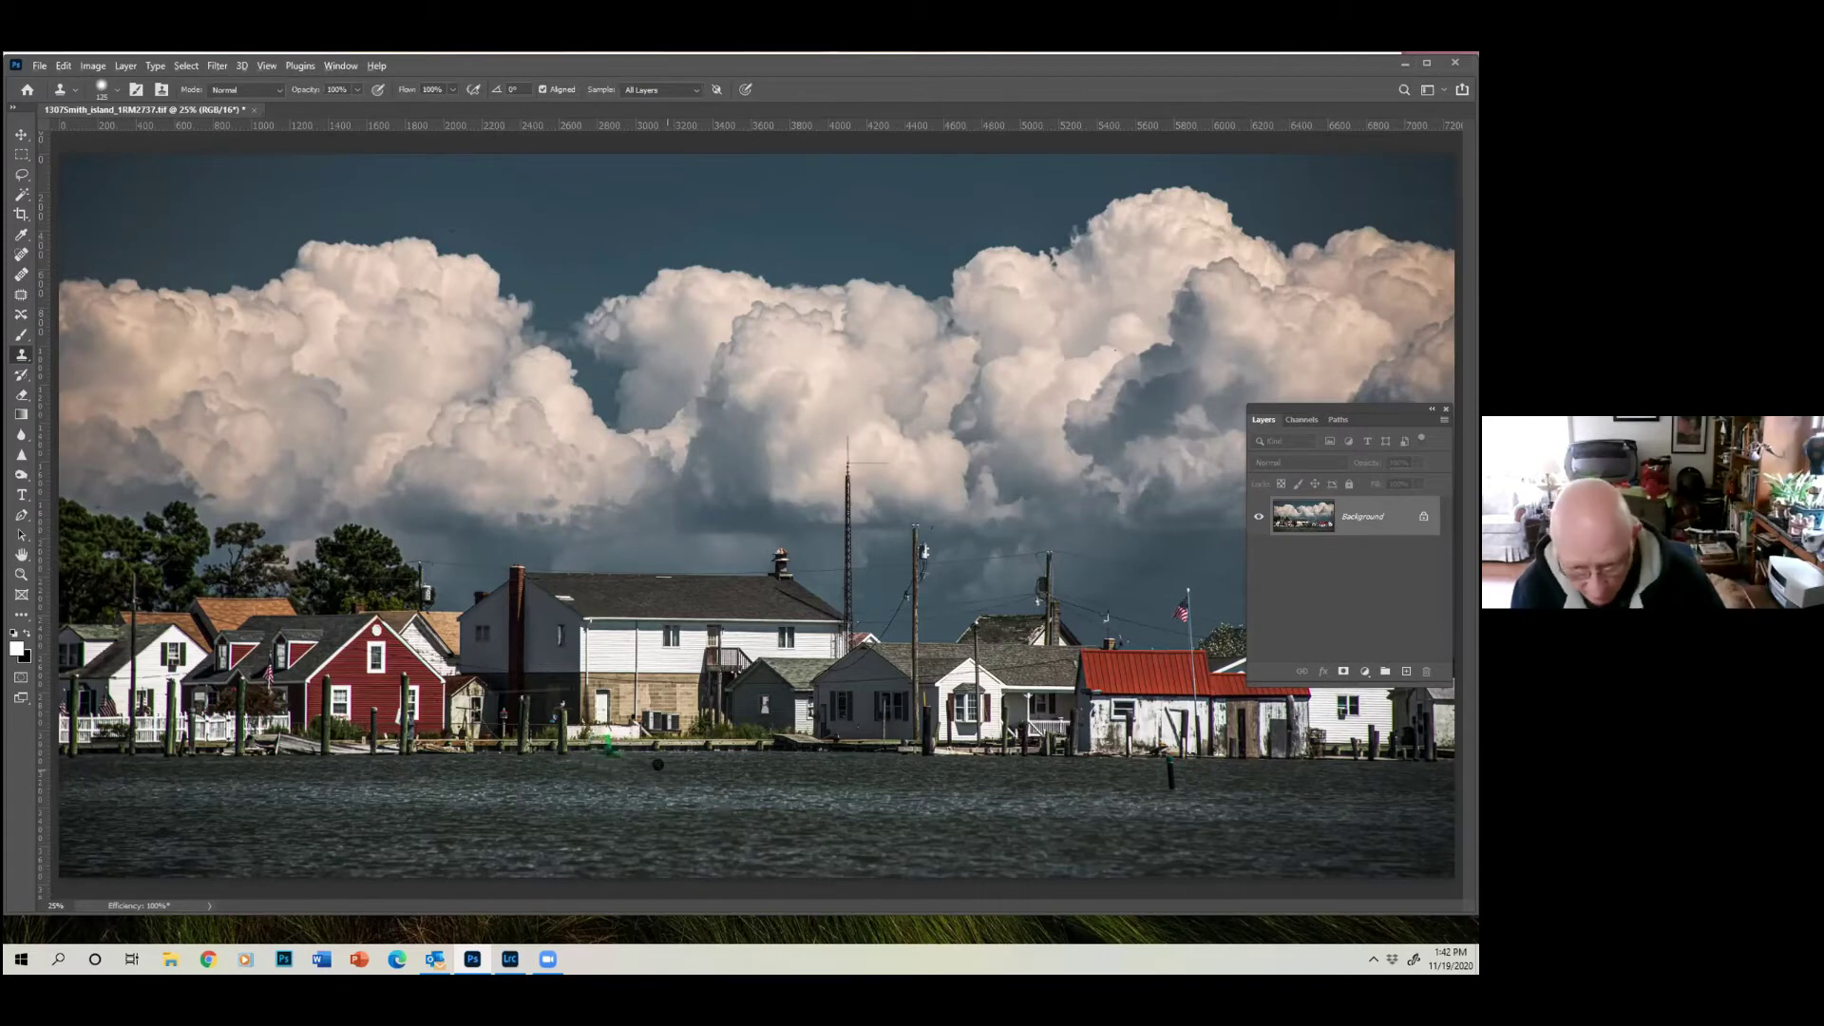
{"action": "left_click_drag", "start_coordinate": [620, 742], "coordinate": [606, 742]}
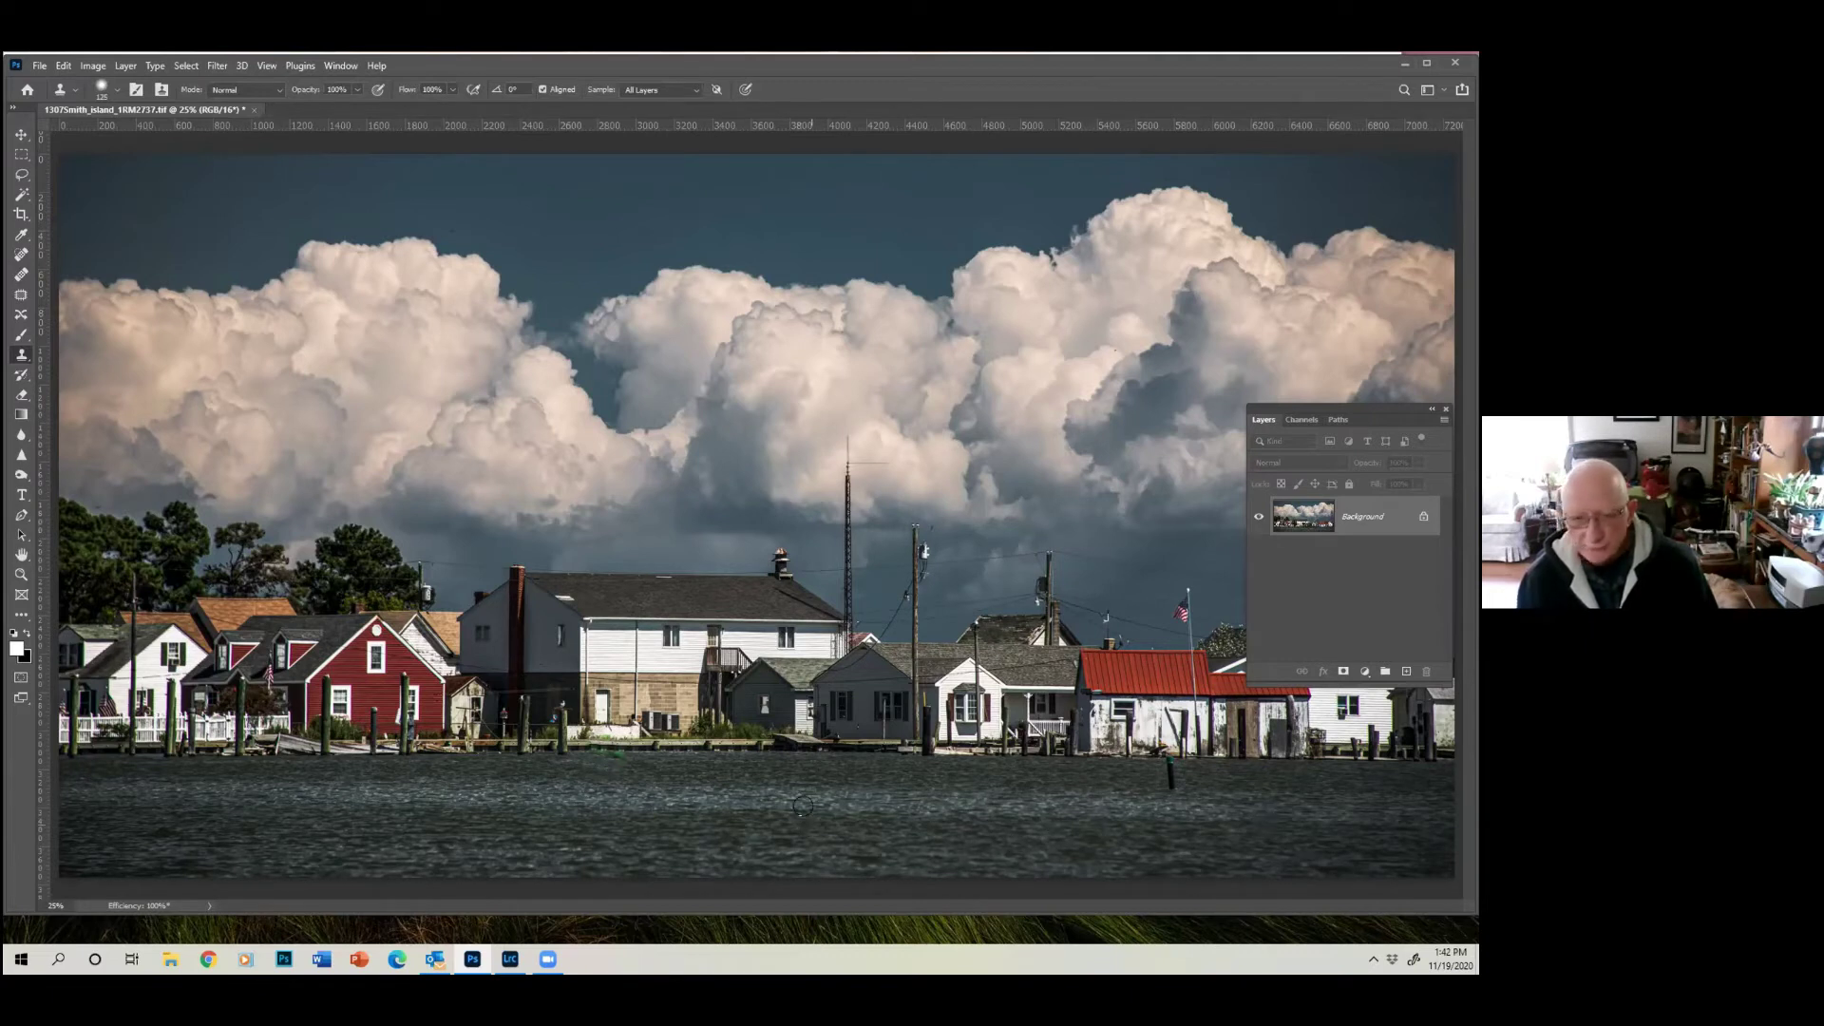
Extend the canvas below the harbour photo with the Crop tool, adding an empty area about two thirds of the photo's height.
{"action": "left_click", "coordinate": [21, 575]}
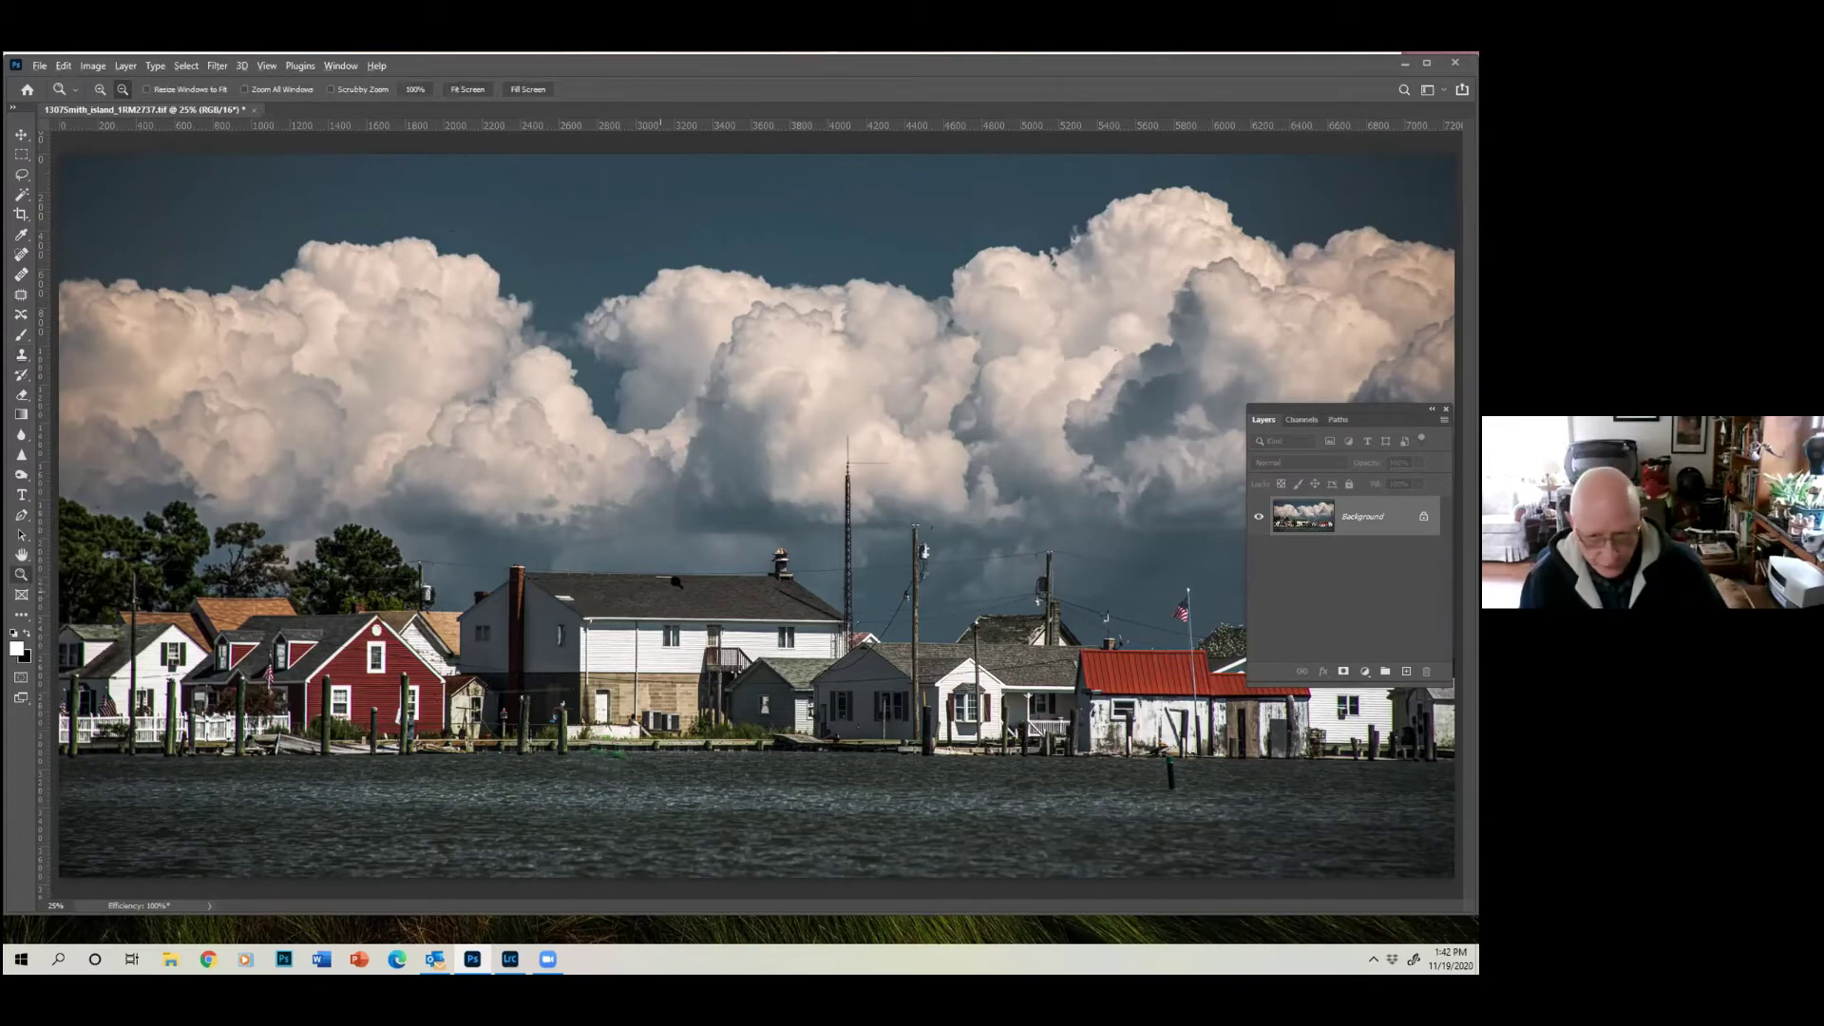
{"action": "left_click", "coordinate": [732, 519], "text": "alt"}
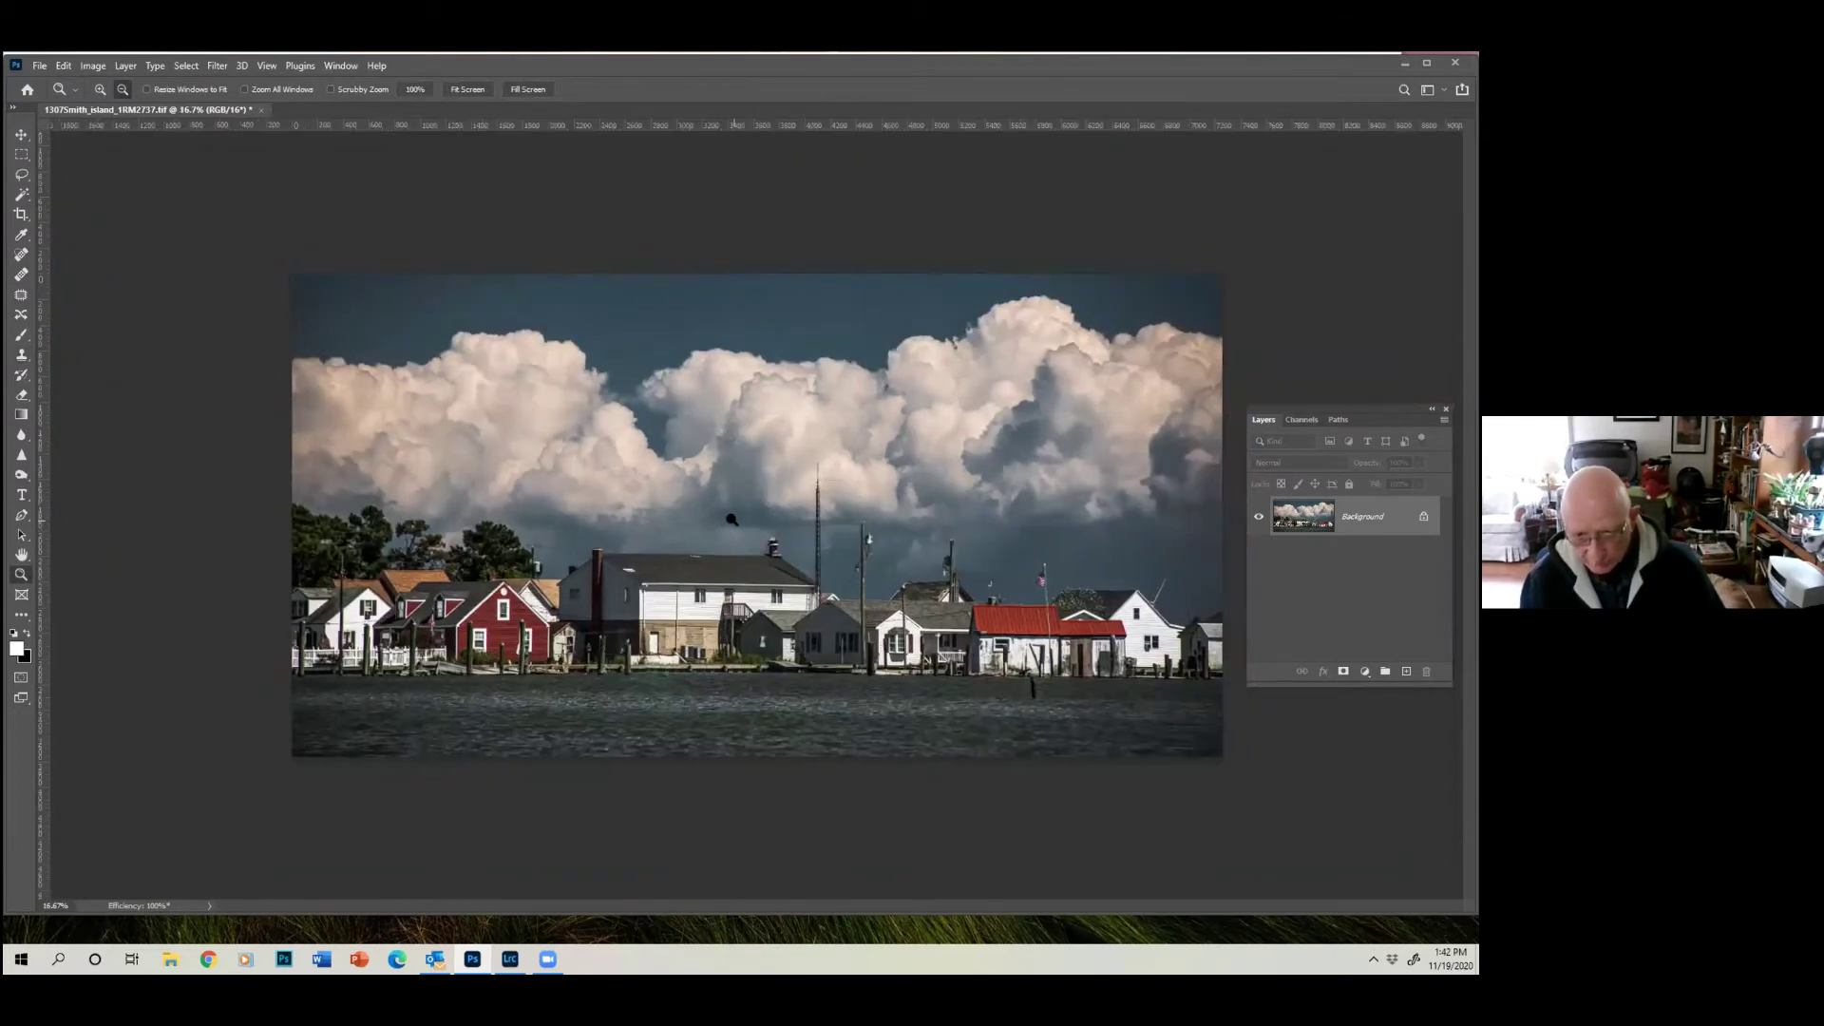
{"action": "left_click", "coordinate": [731, 520], "text": "alt"}
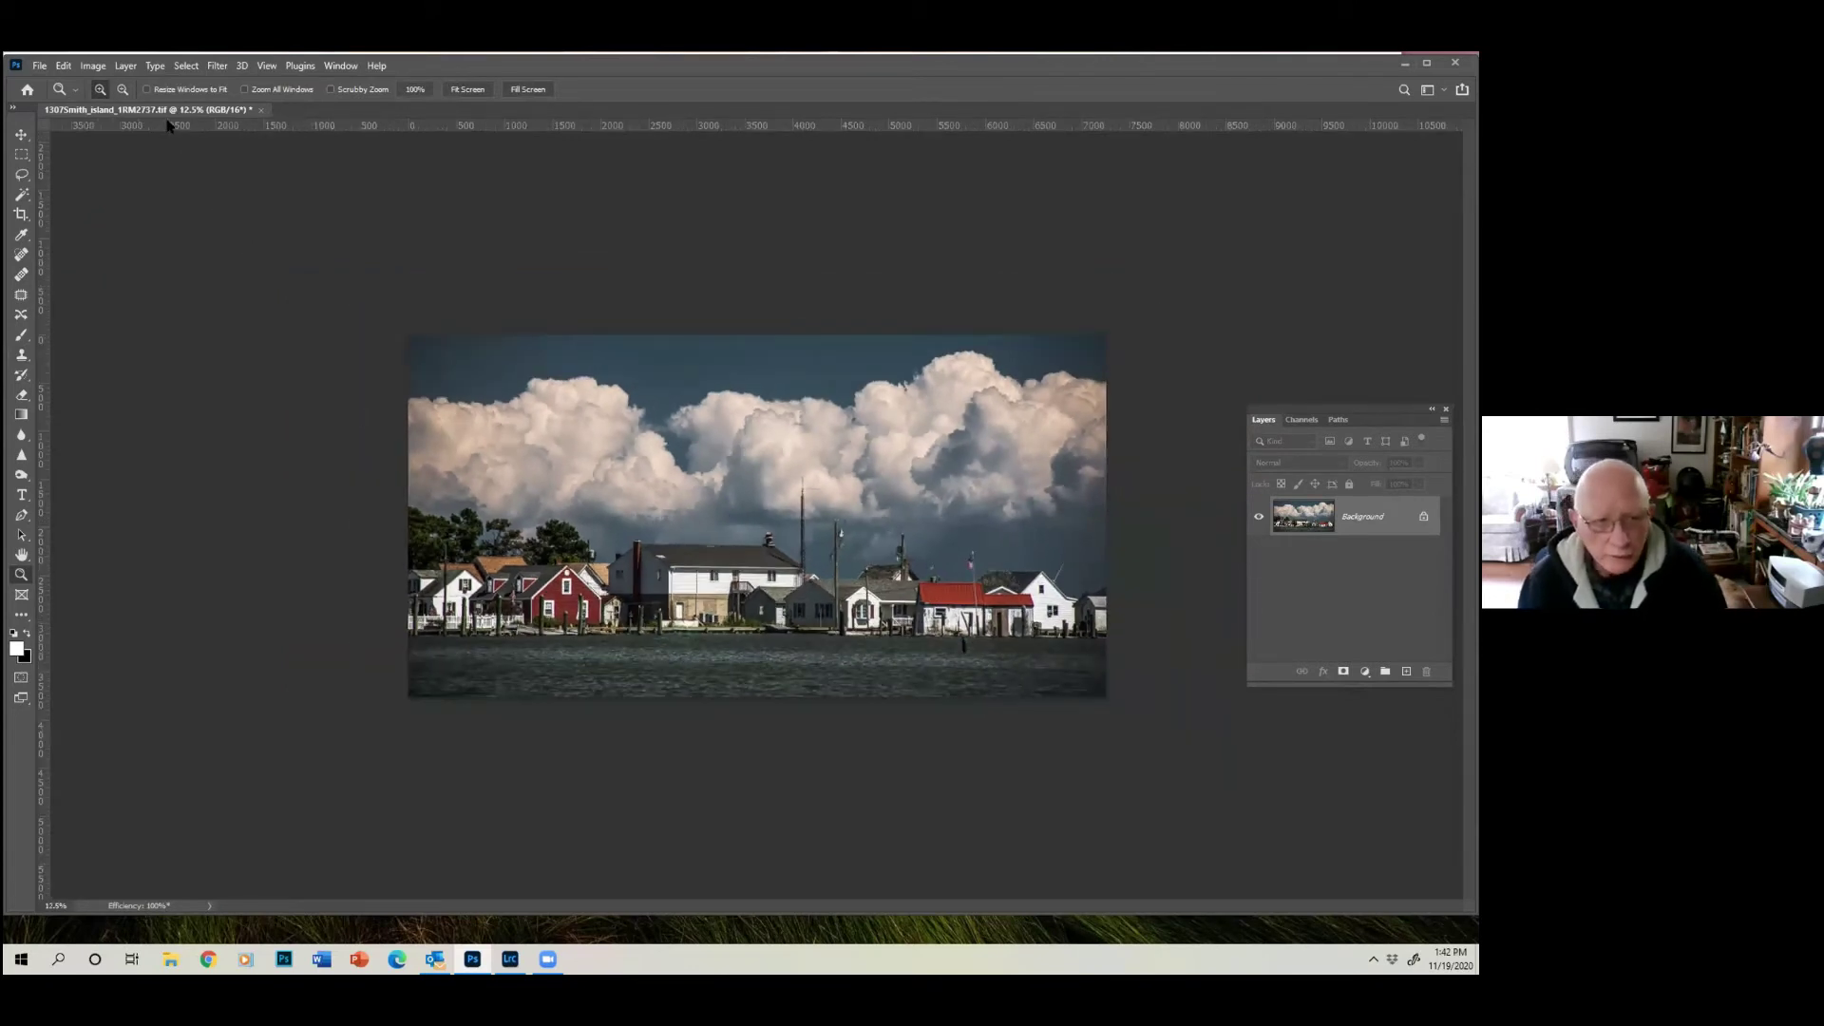
{"action": "left_click", "coordinate": [21, 217]}
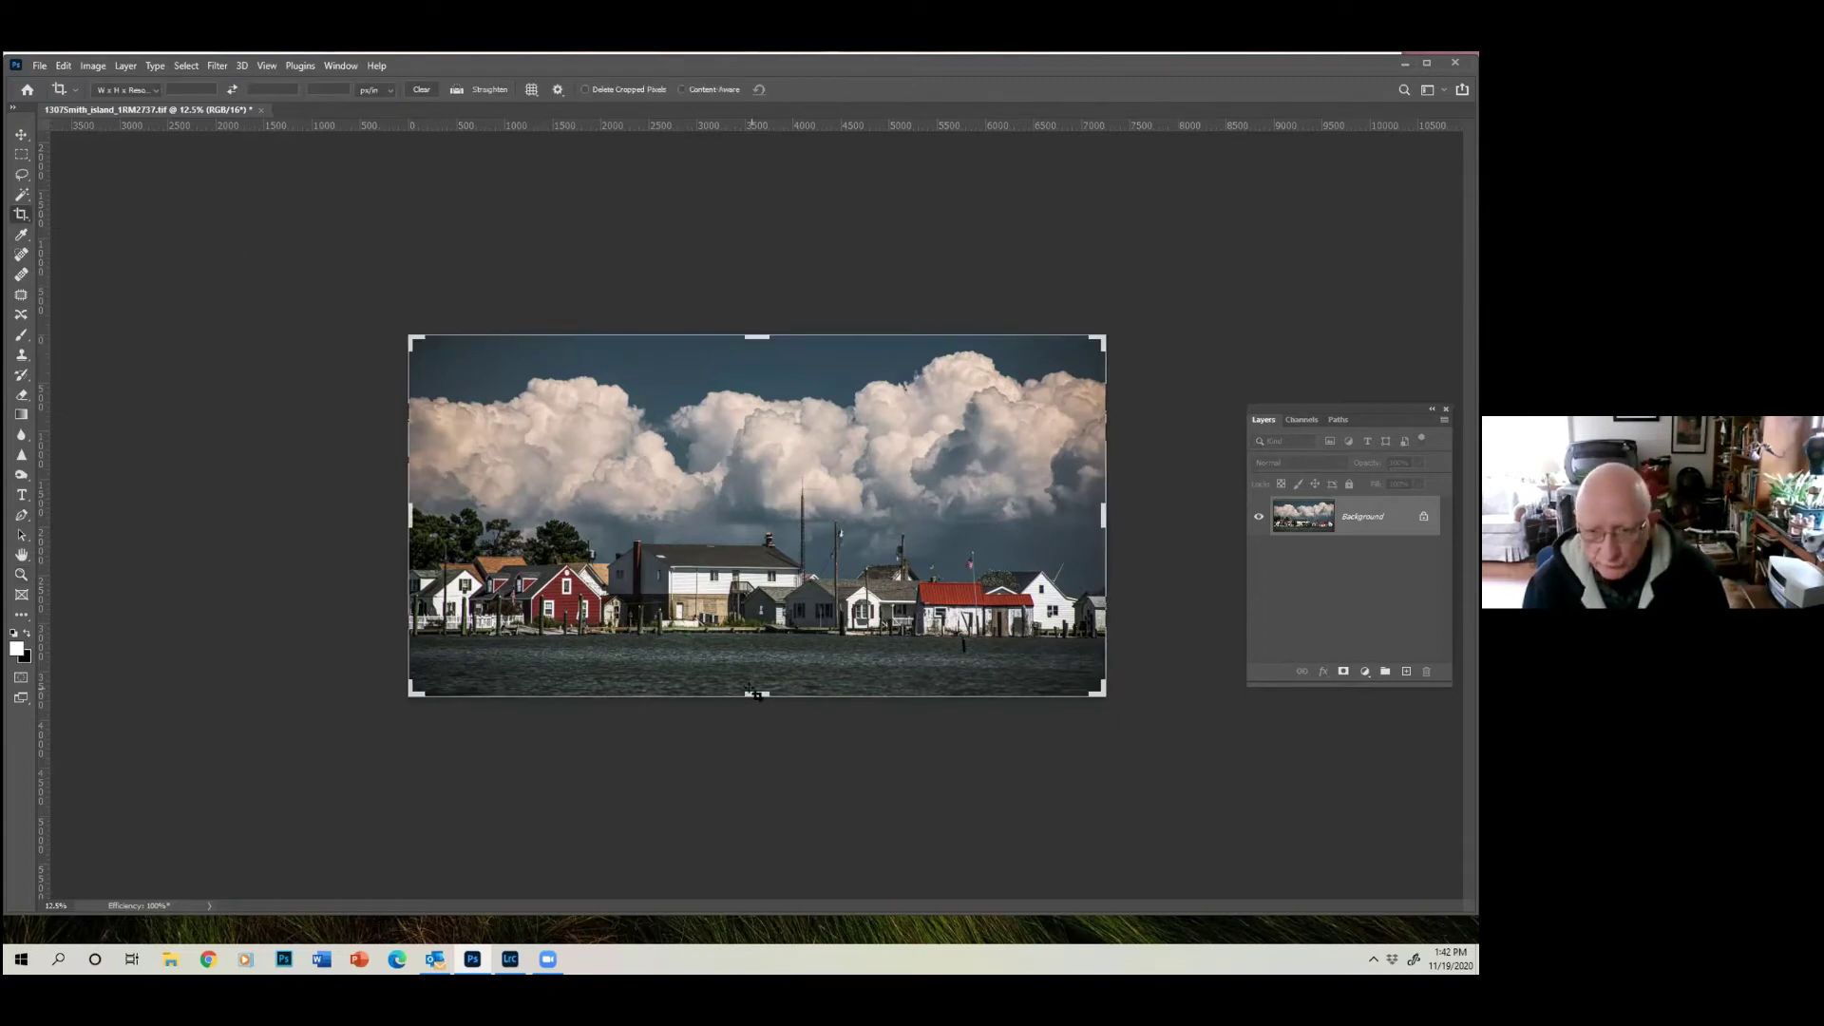
{"action": "left_click_drag", "start_coordinate": [751, 693], "coordinate": [758, 823]}
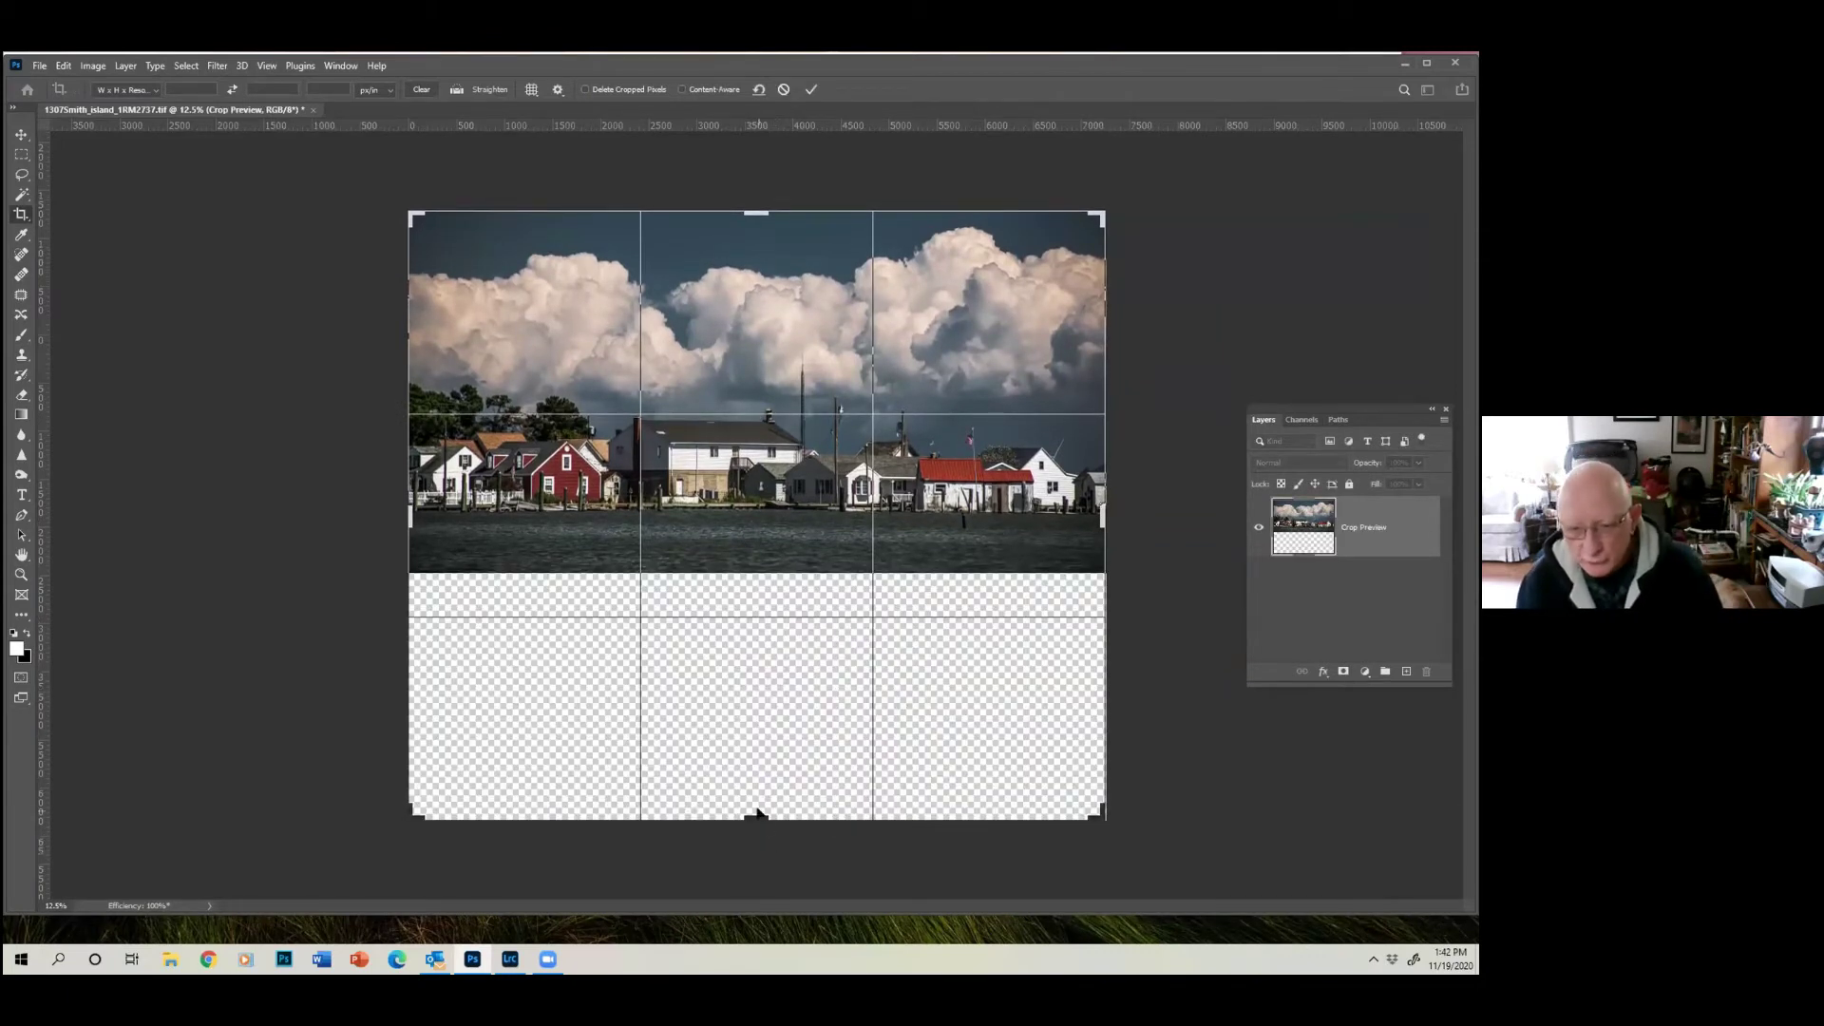
{"action": "left_click_drag", "start_coordinate": [753, 809], "coordinate": [745, 798]}
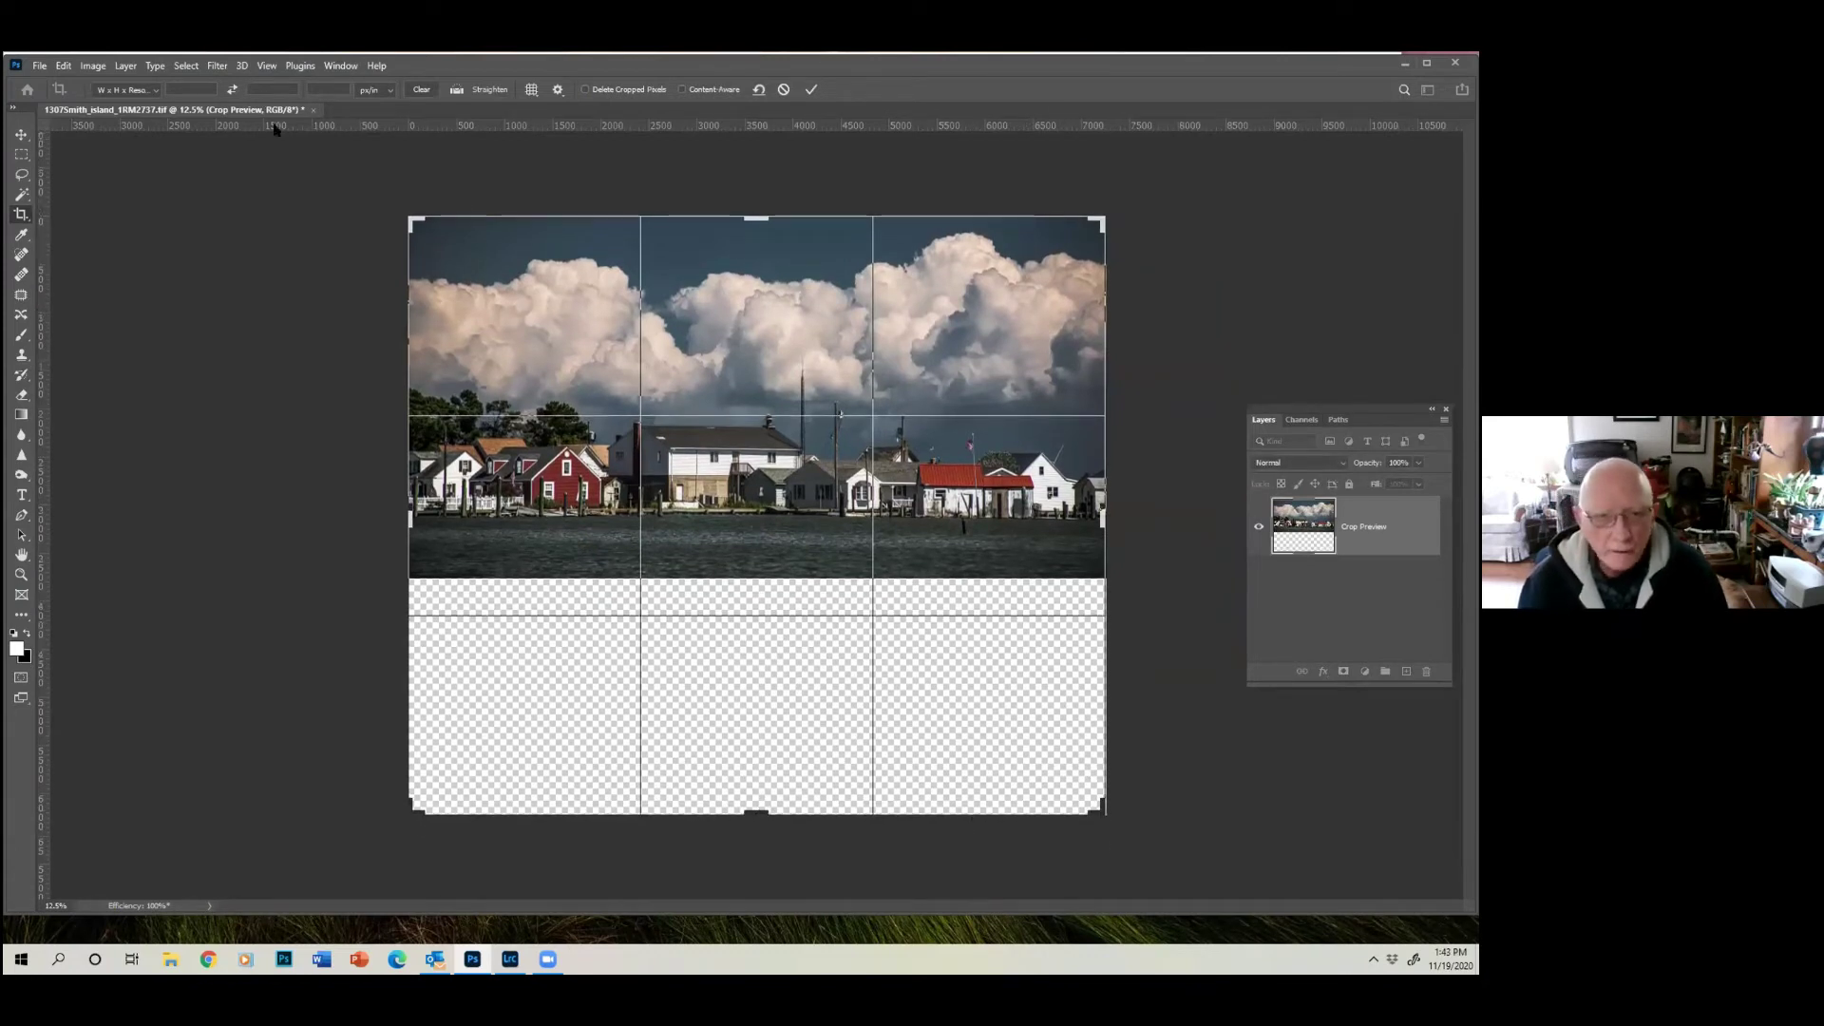
{"action": "left_click", "coordinate": [812, 90]}
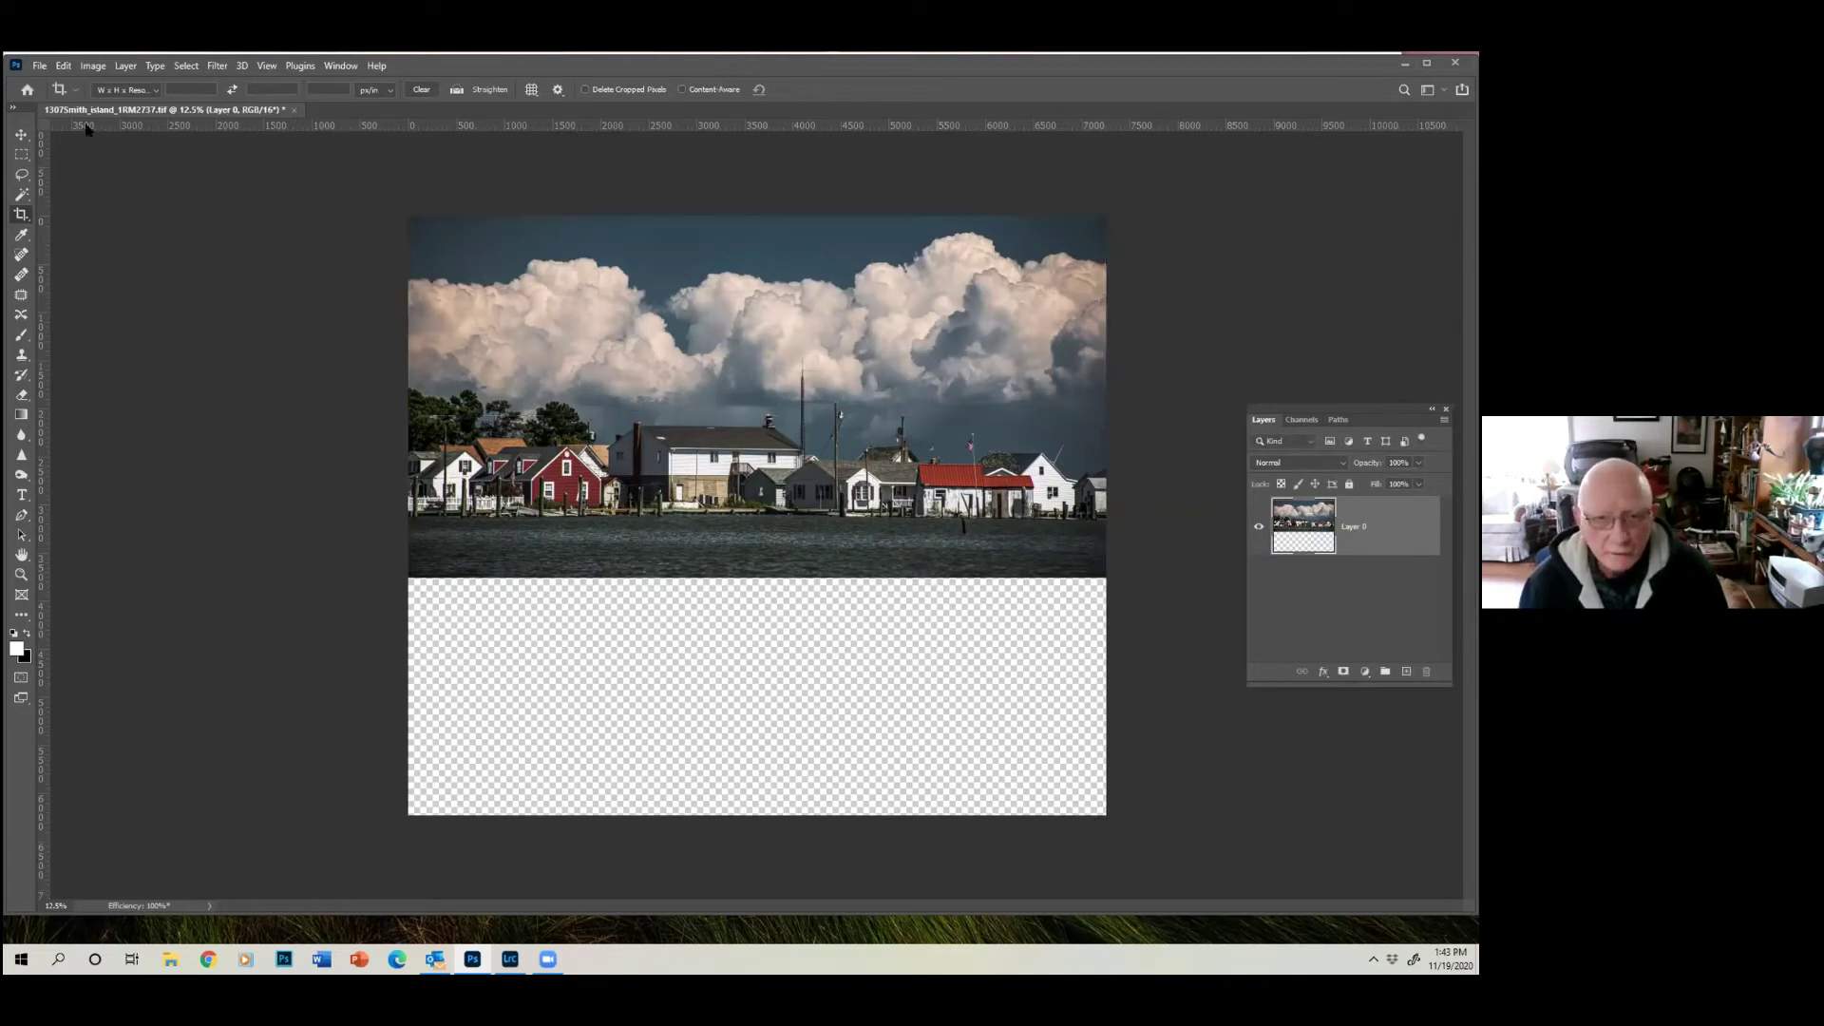
Select the empty transparent area below the water with the Magic Wand tool.
{"action": "left_click", "coordinate": [25, 197]}
{"action": "right_click", "coordinate": [28, 197]}
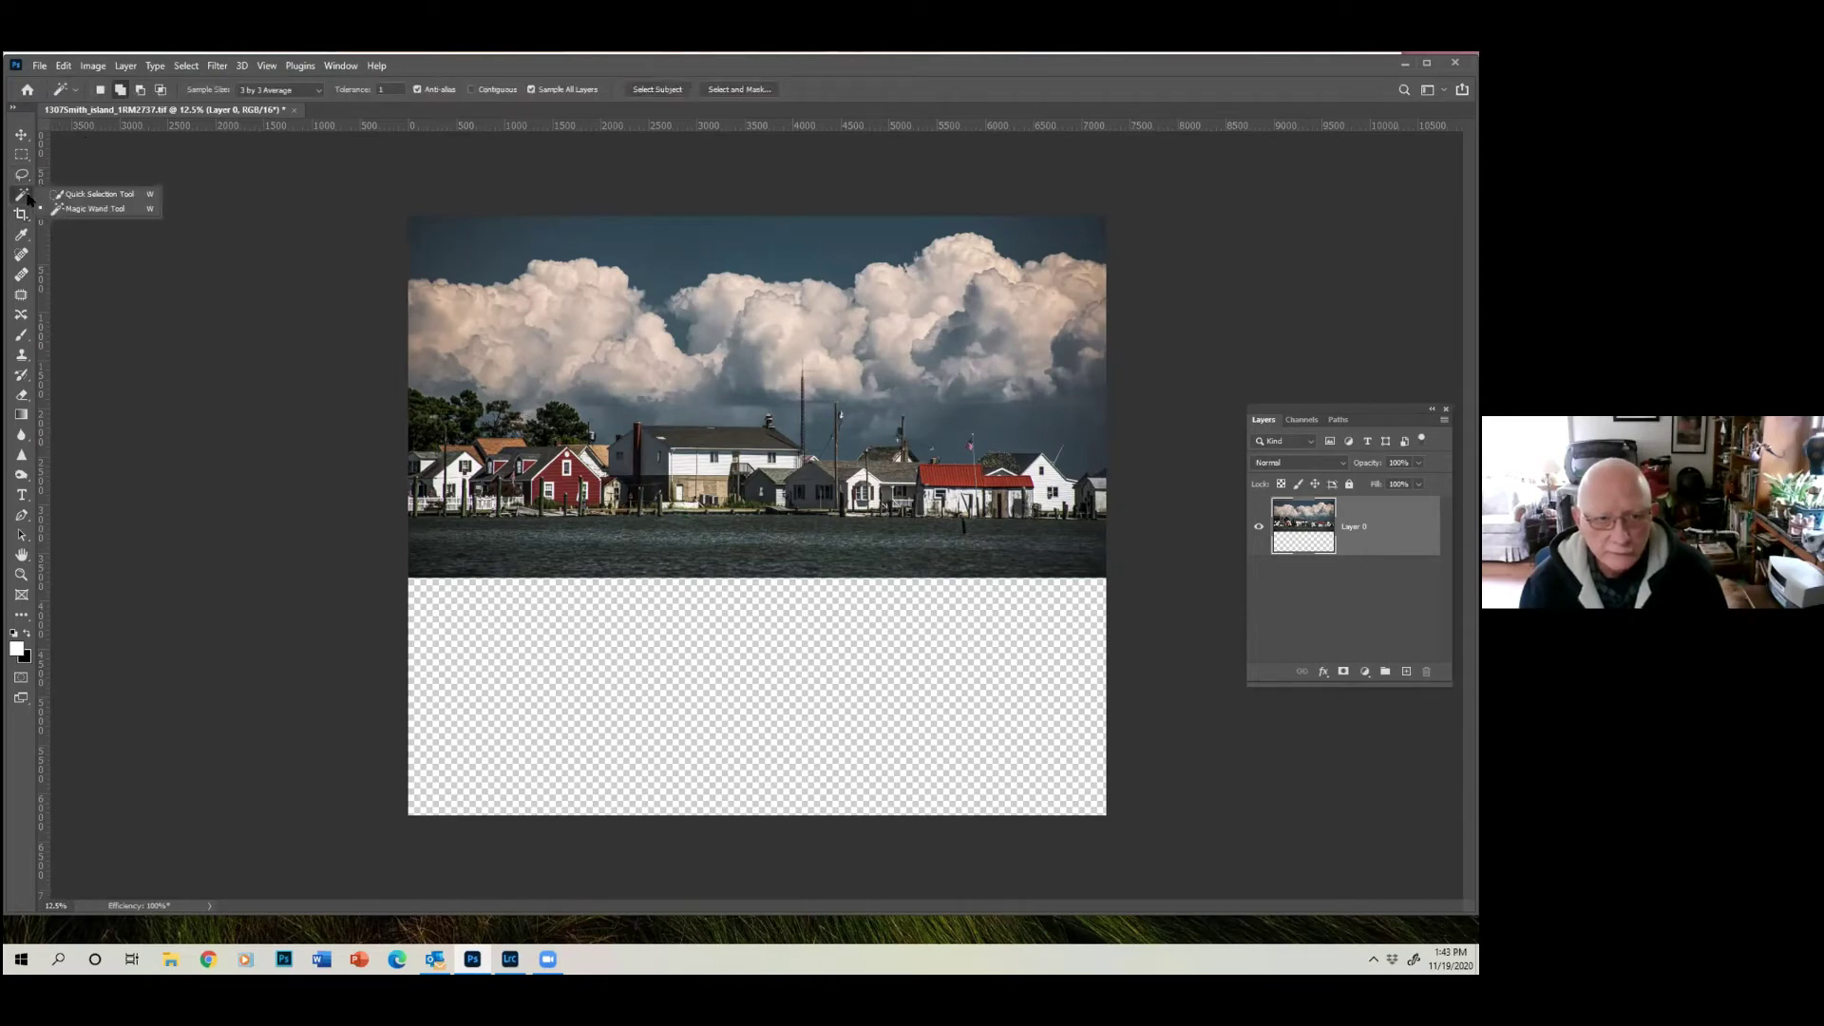
{"action": "left_click", "coordinate": [126, 210]}
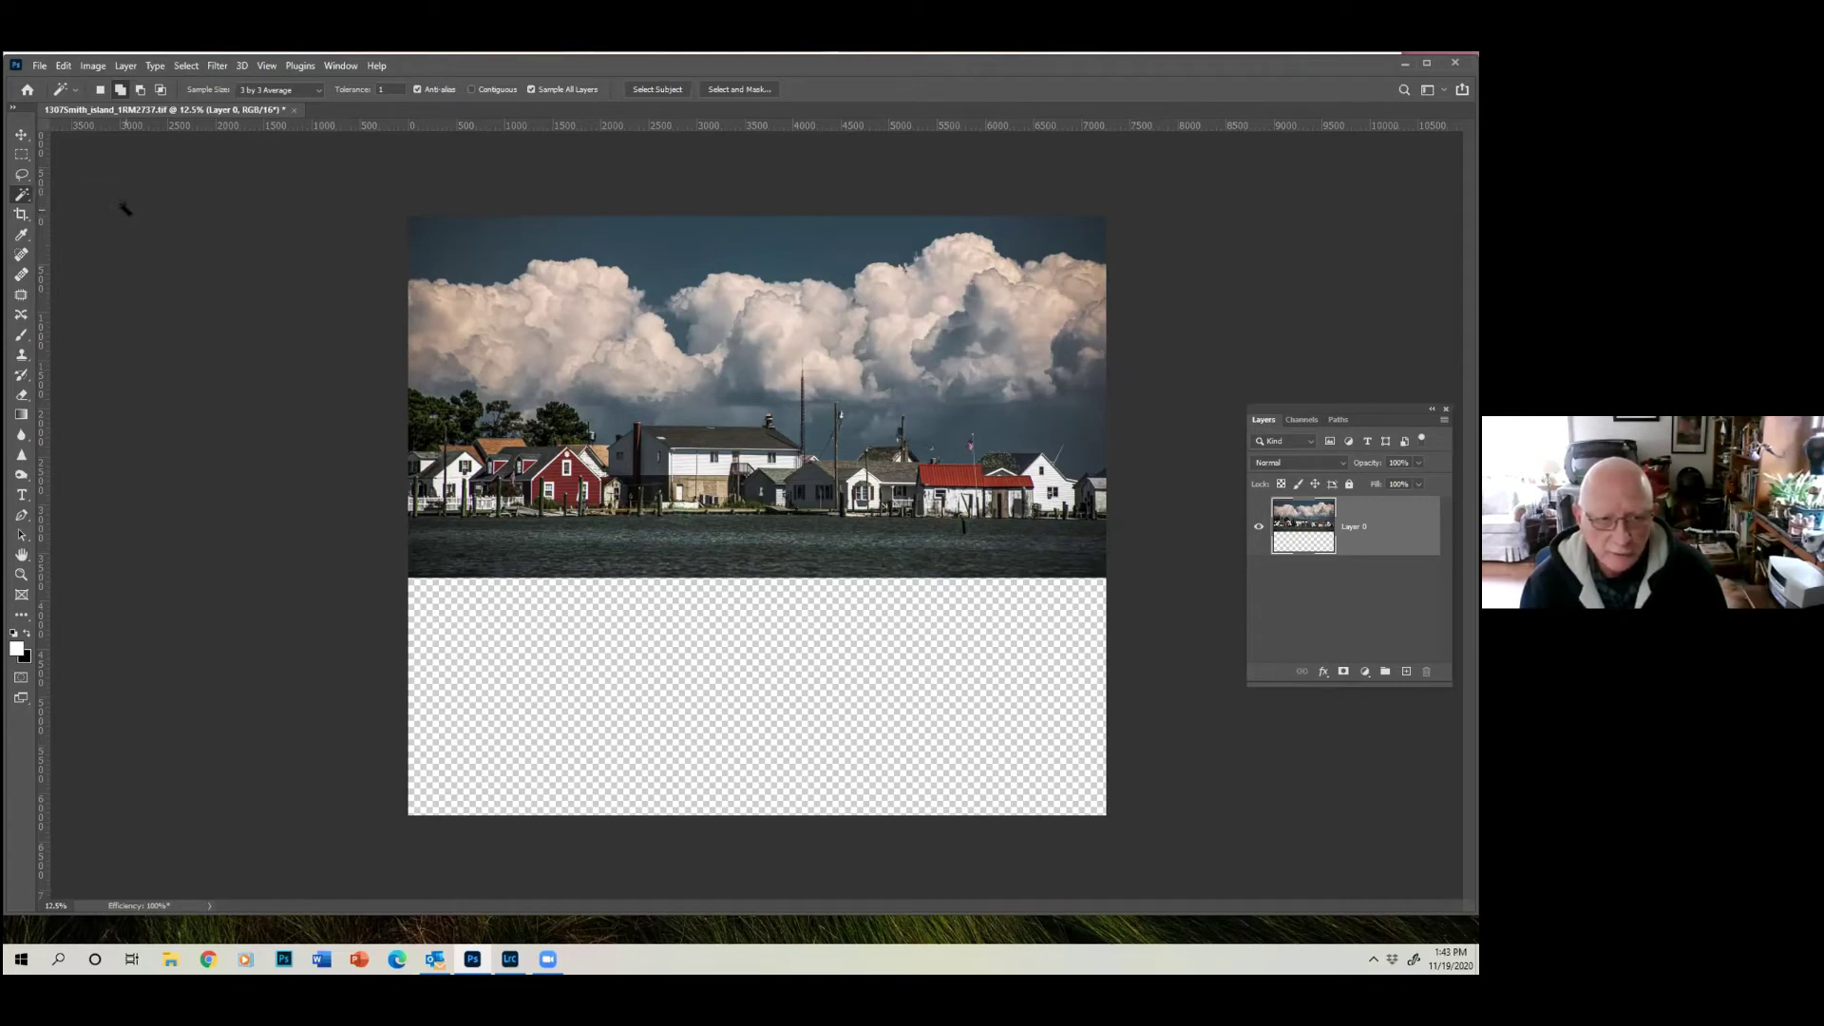
{"action": "left_click", "coordinate": [654, 639]}
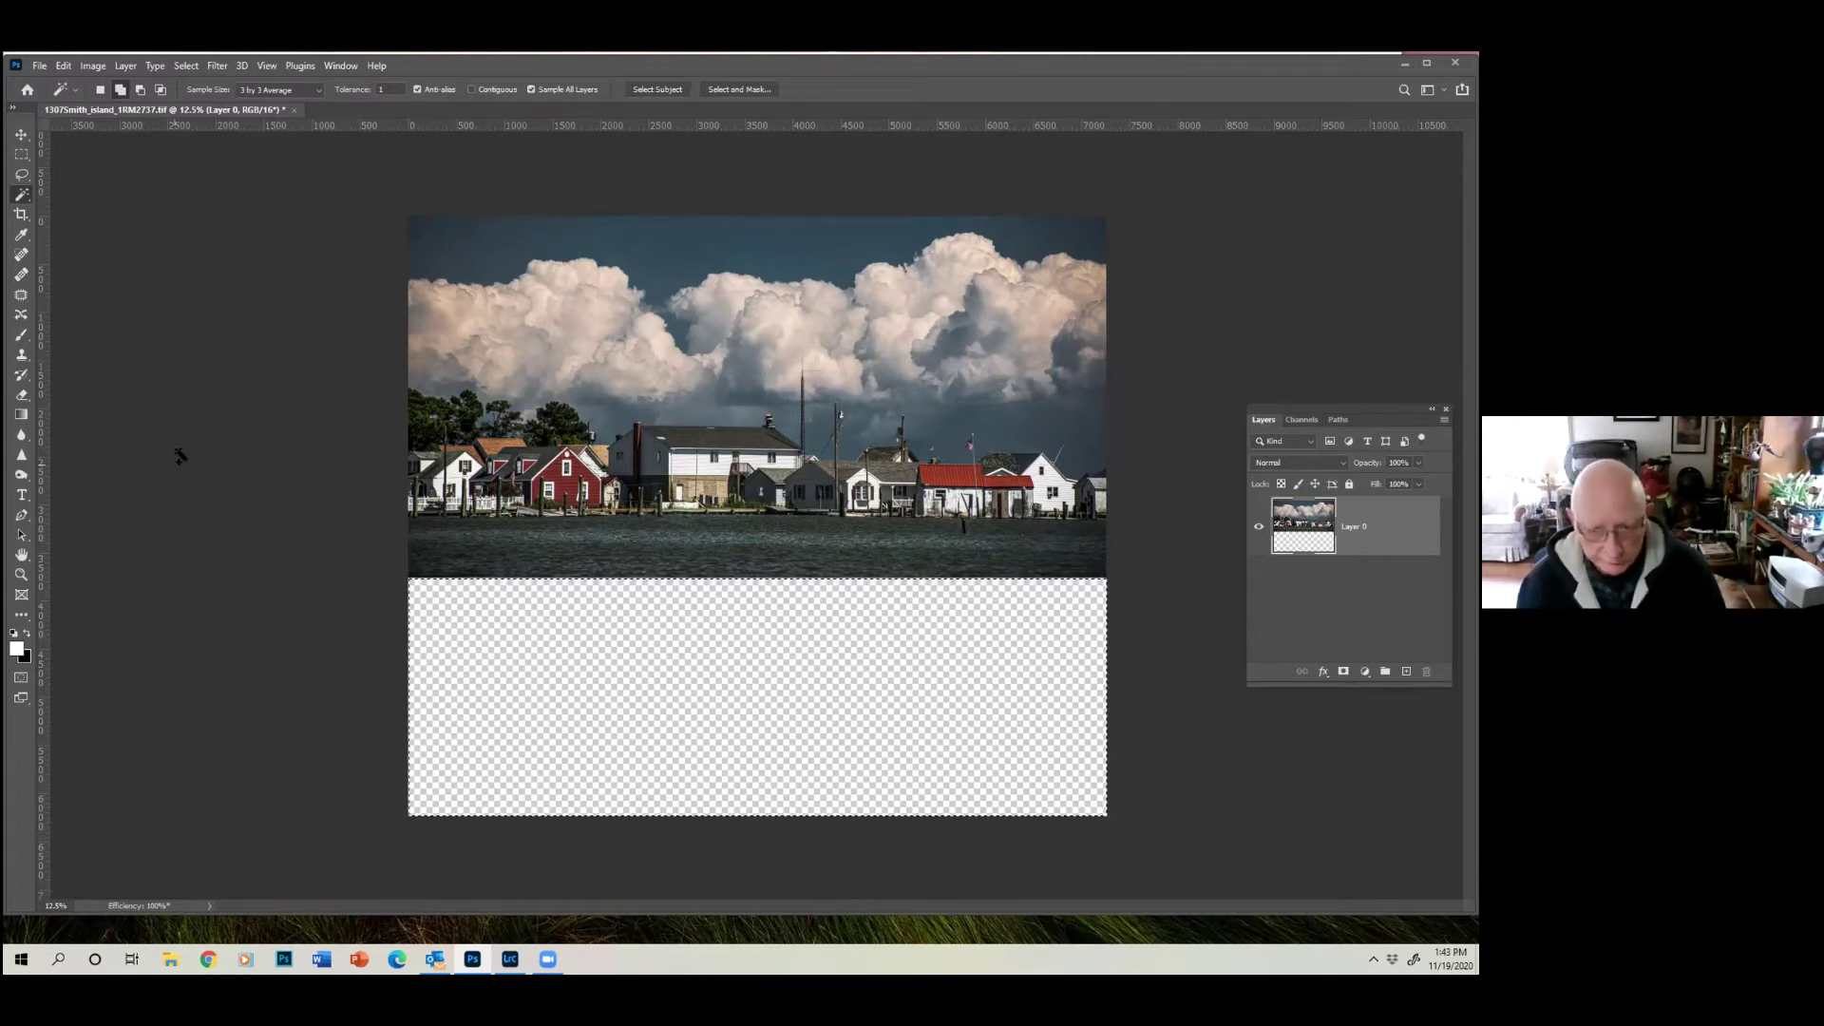
Fill the selected empty area with Content-Aware contents in Normal mode at 100% opacity, and clear the selection.
{"action": "left_click", "coordinate": [63, 66]}
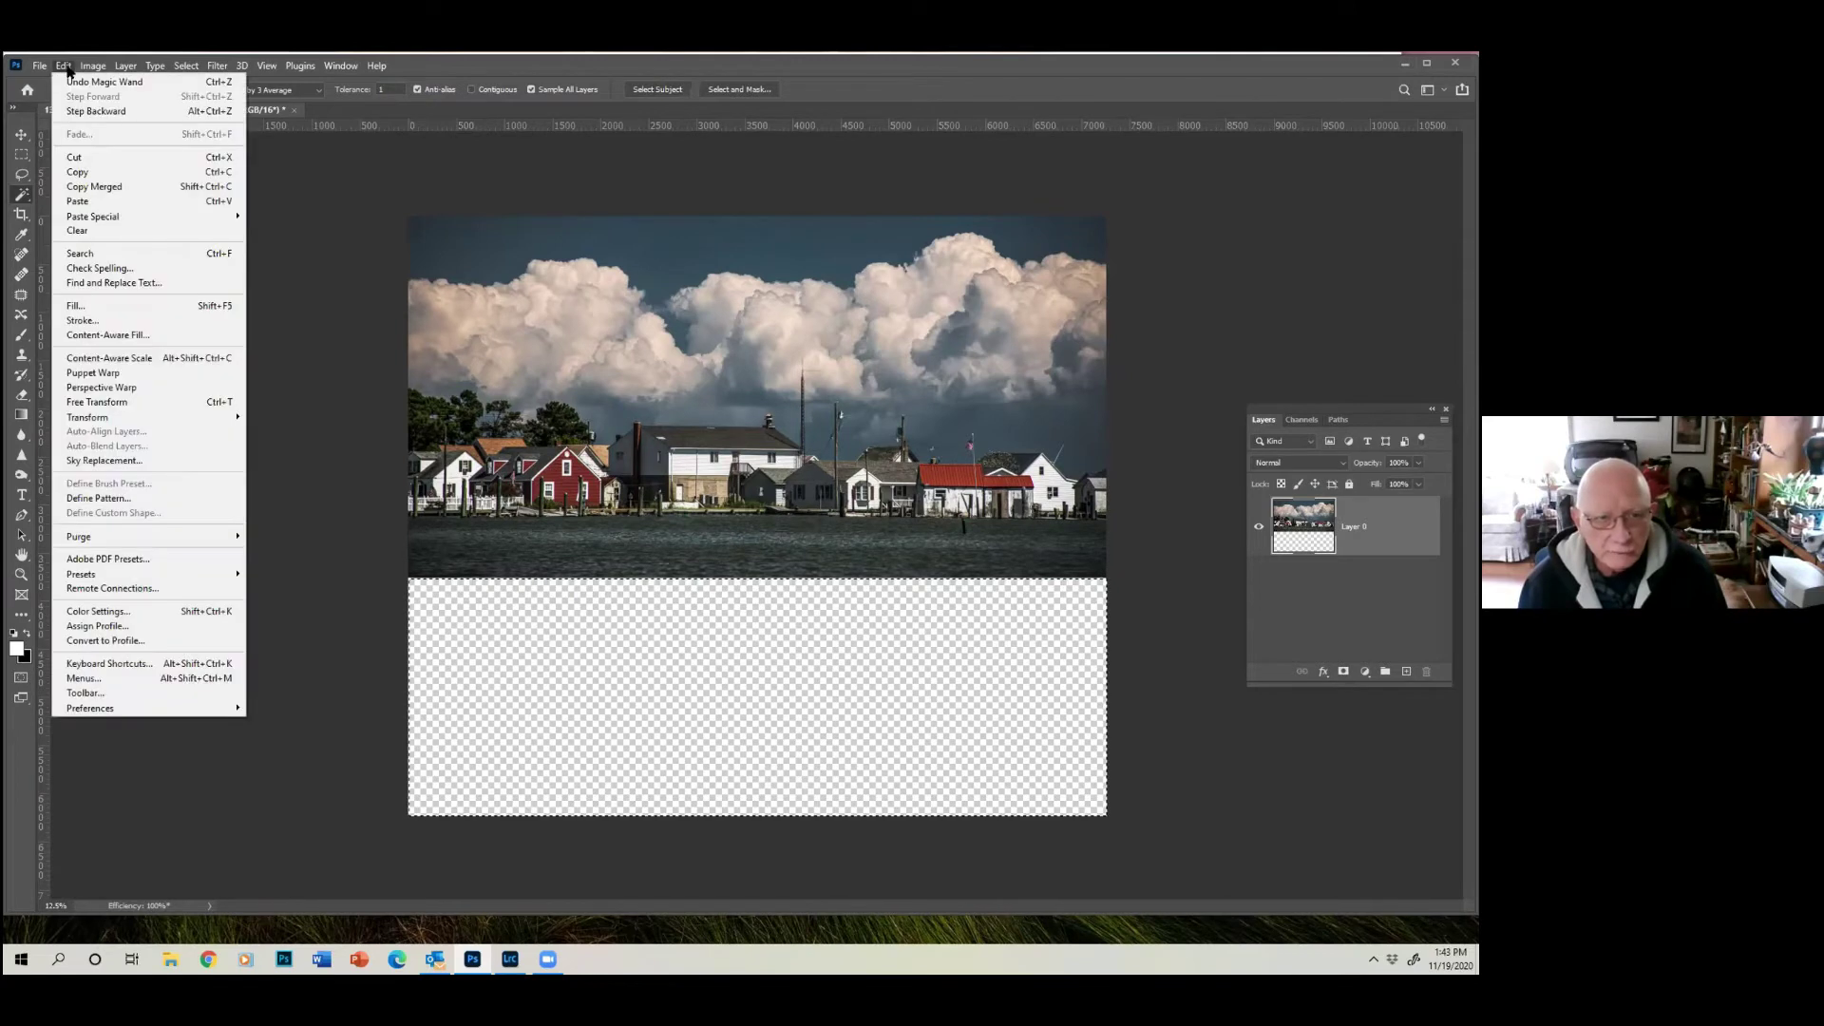
{"action": "left_click", "coordinate": [84, 309]}
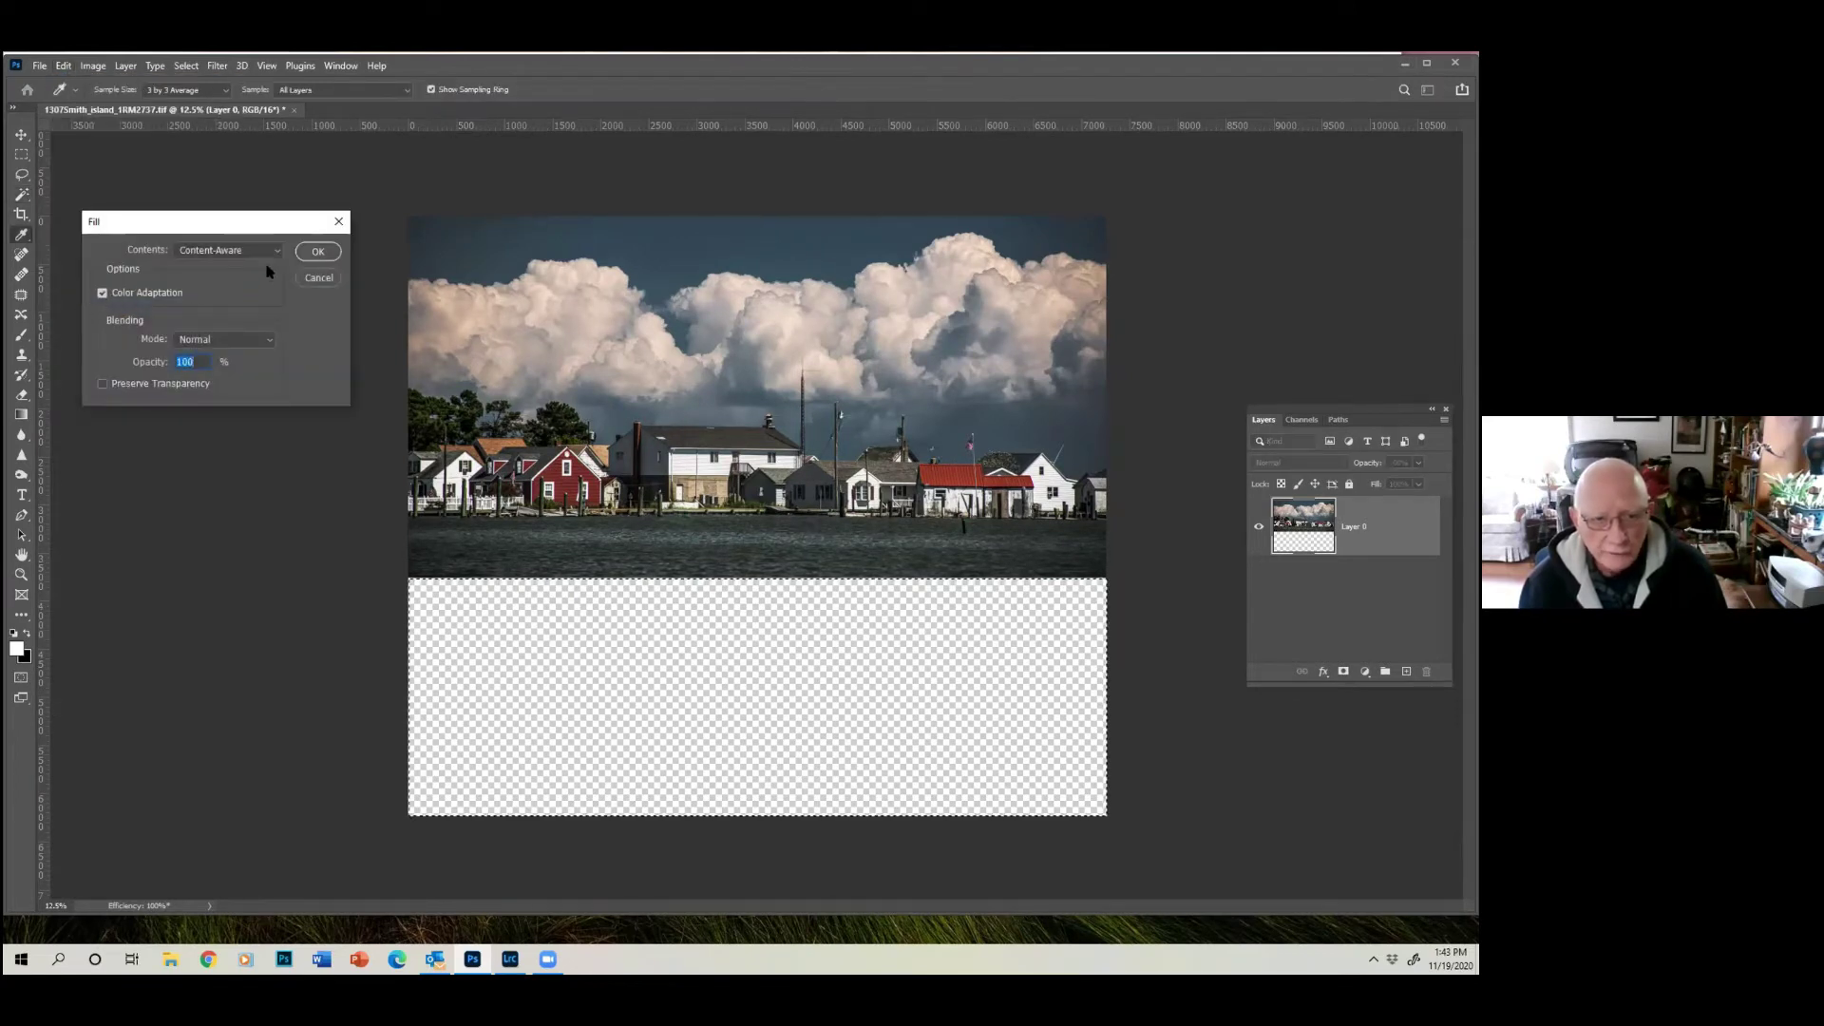
{"action": "left_click", "coordinate": [276, 252]}
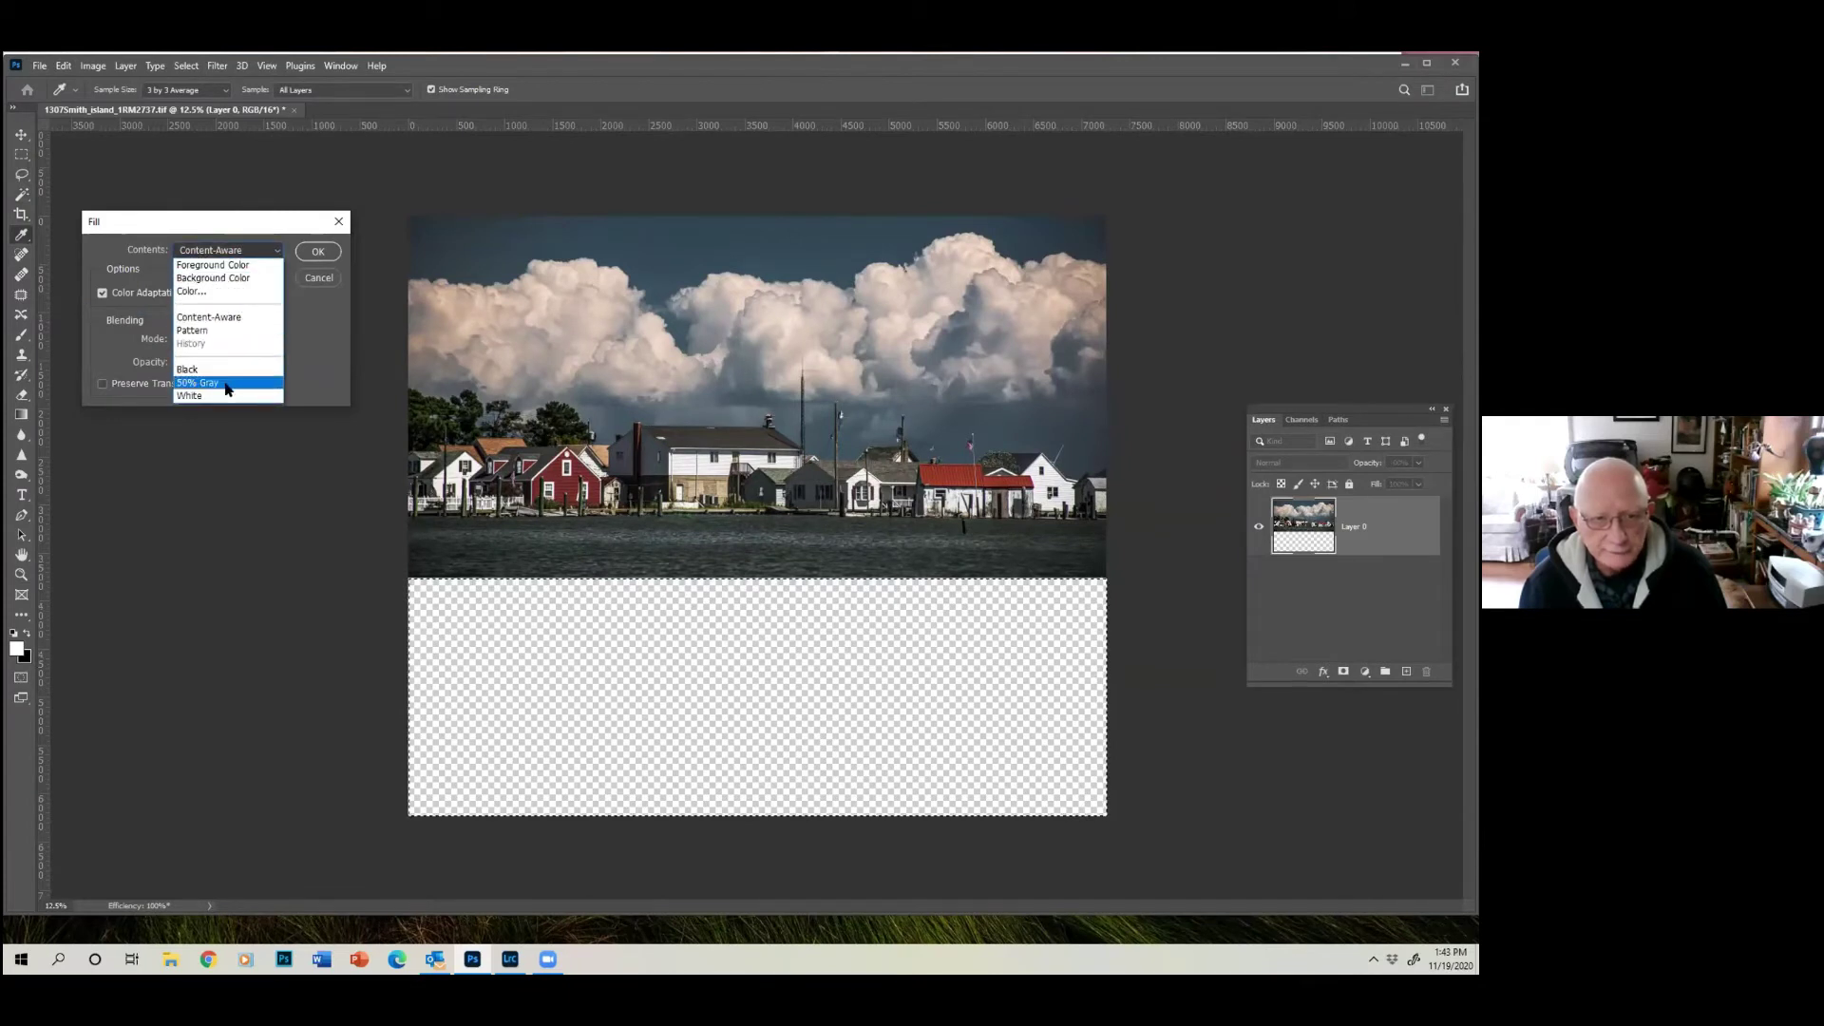
{"action": "left_click", "coordinate": [216, 318]}
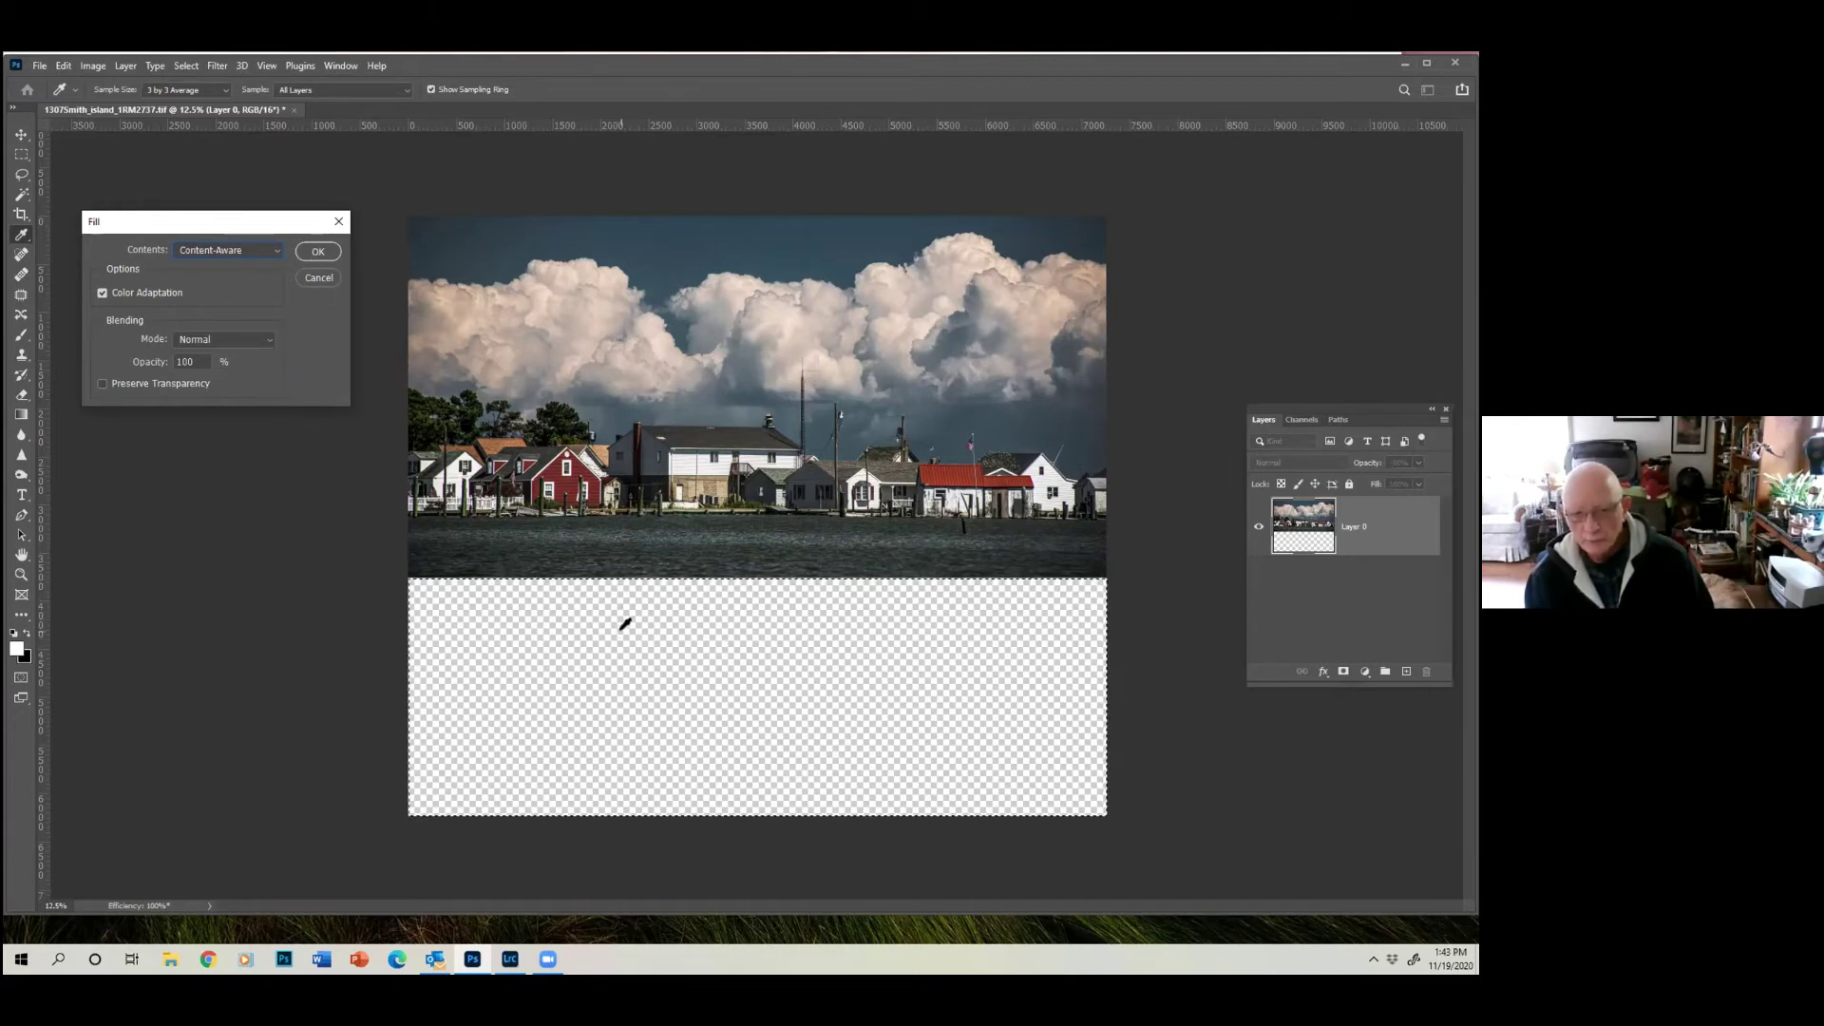
{"action": "left_click", "coordinate": [315, 251]}
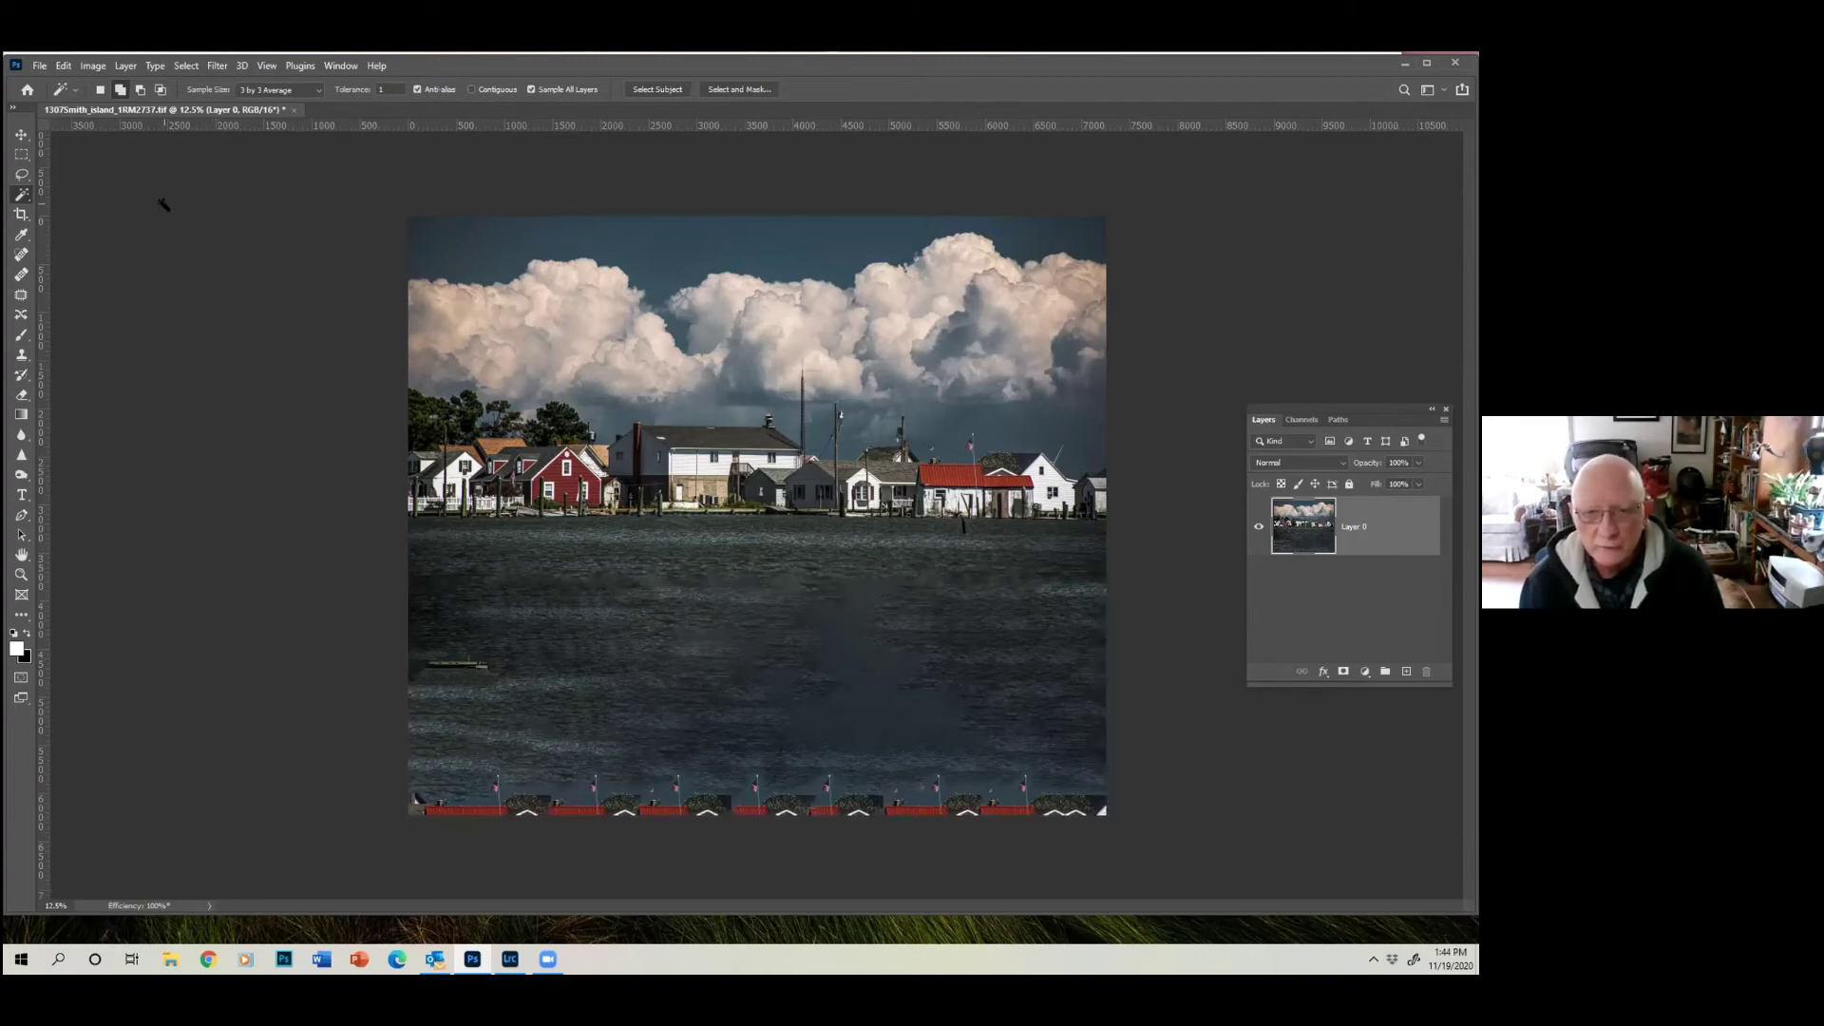
{"action": "left_click", "coordinate": [403, 614]}
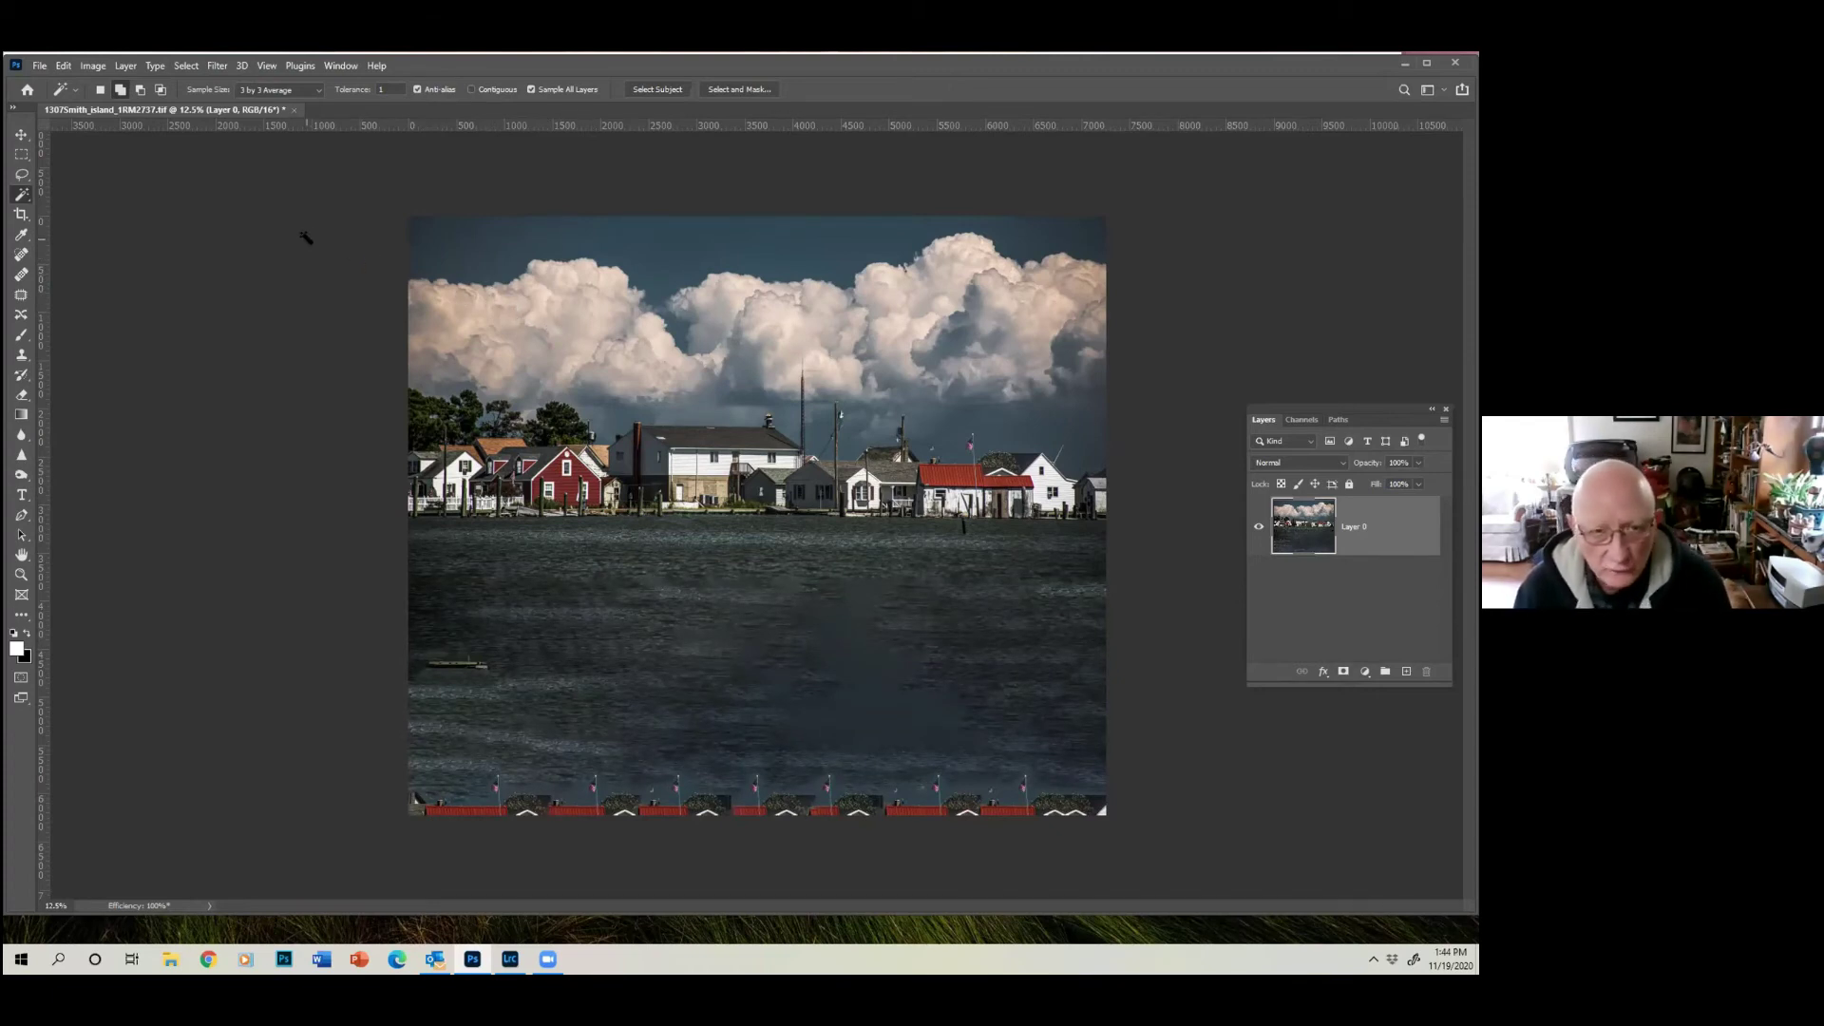
Copy a rectangular selection of the sky and houses above the waterline and paste it as a new layer.
{"action": "left_click", "coordinate": [21, 155]}
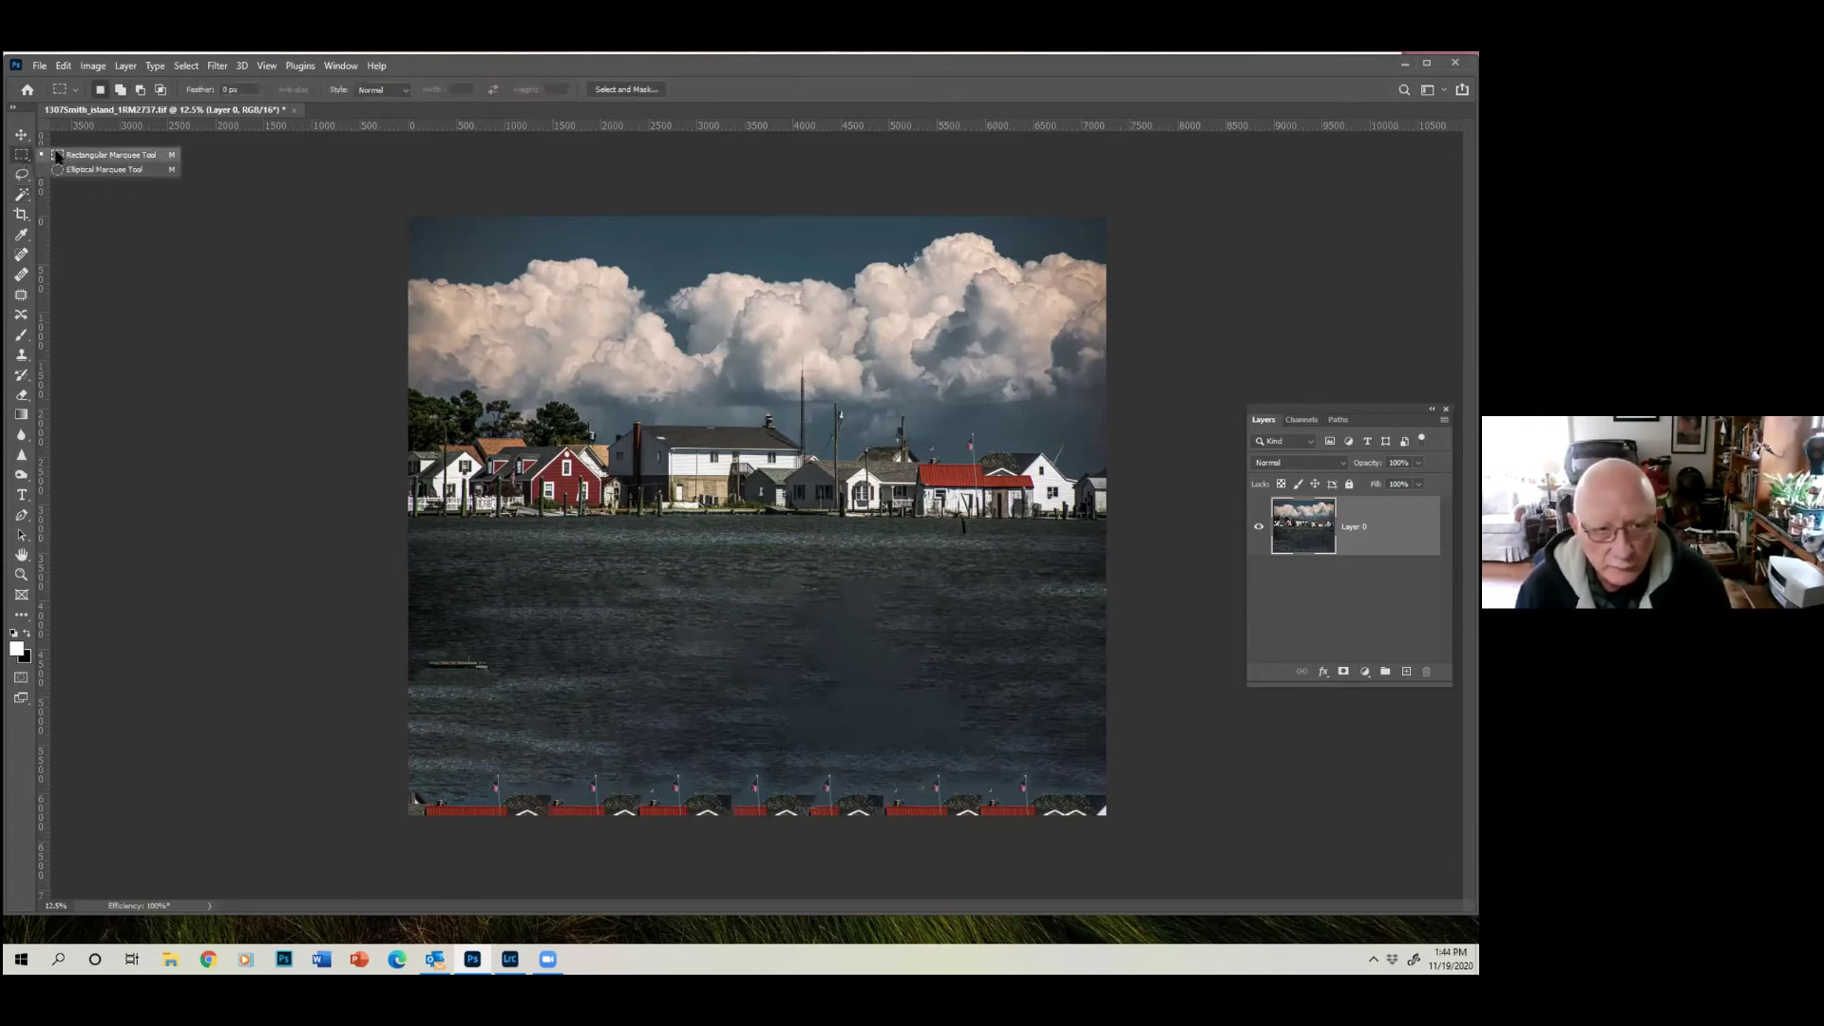
{"action": "left_click", "coordinate": [86, 159]}
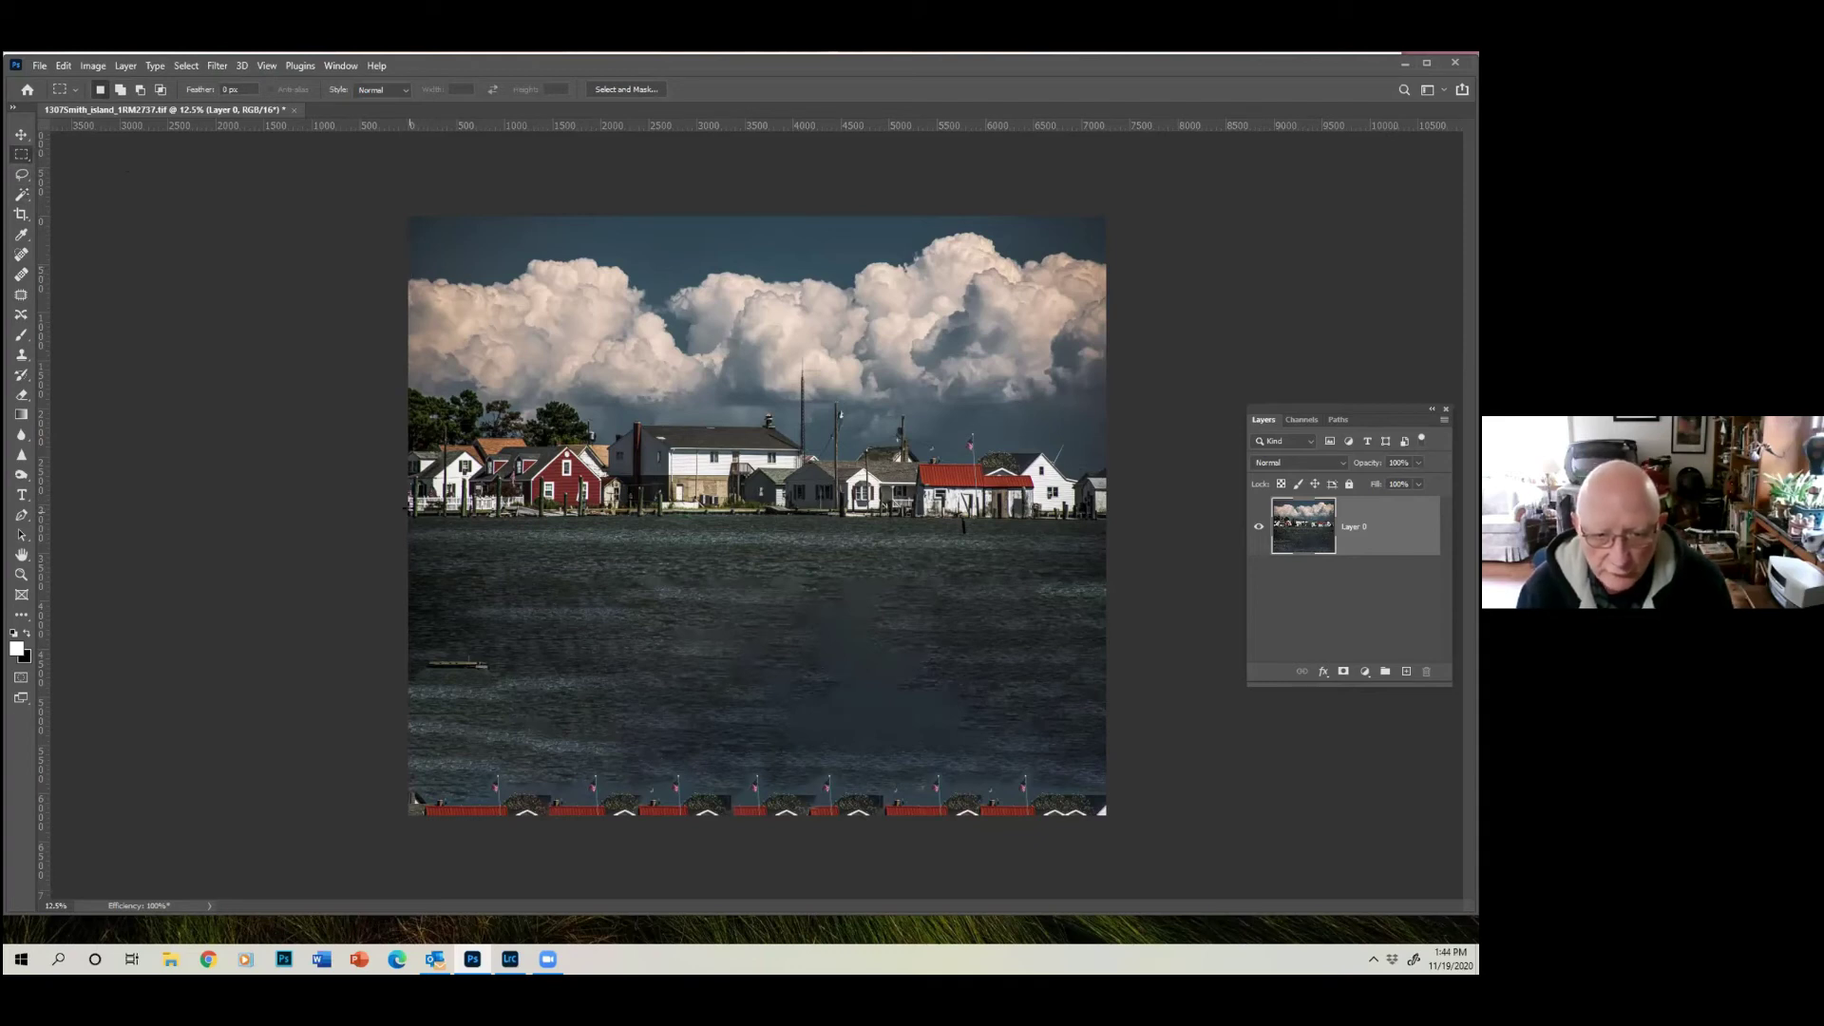
{"action": "left_click_drag", "start_coordinate": [412, 521], "coordinate": [1117, 206]}
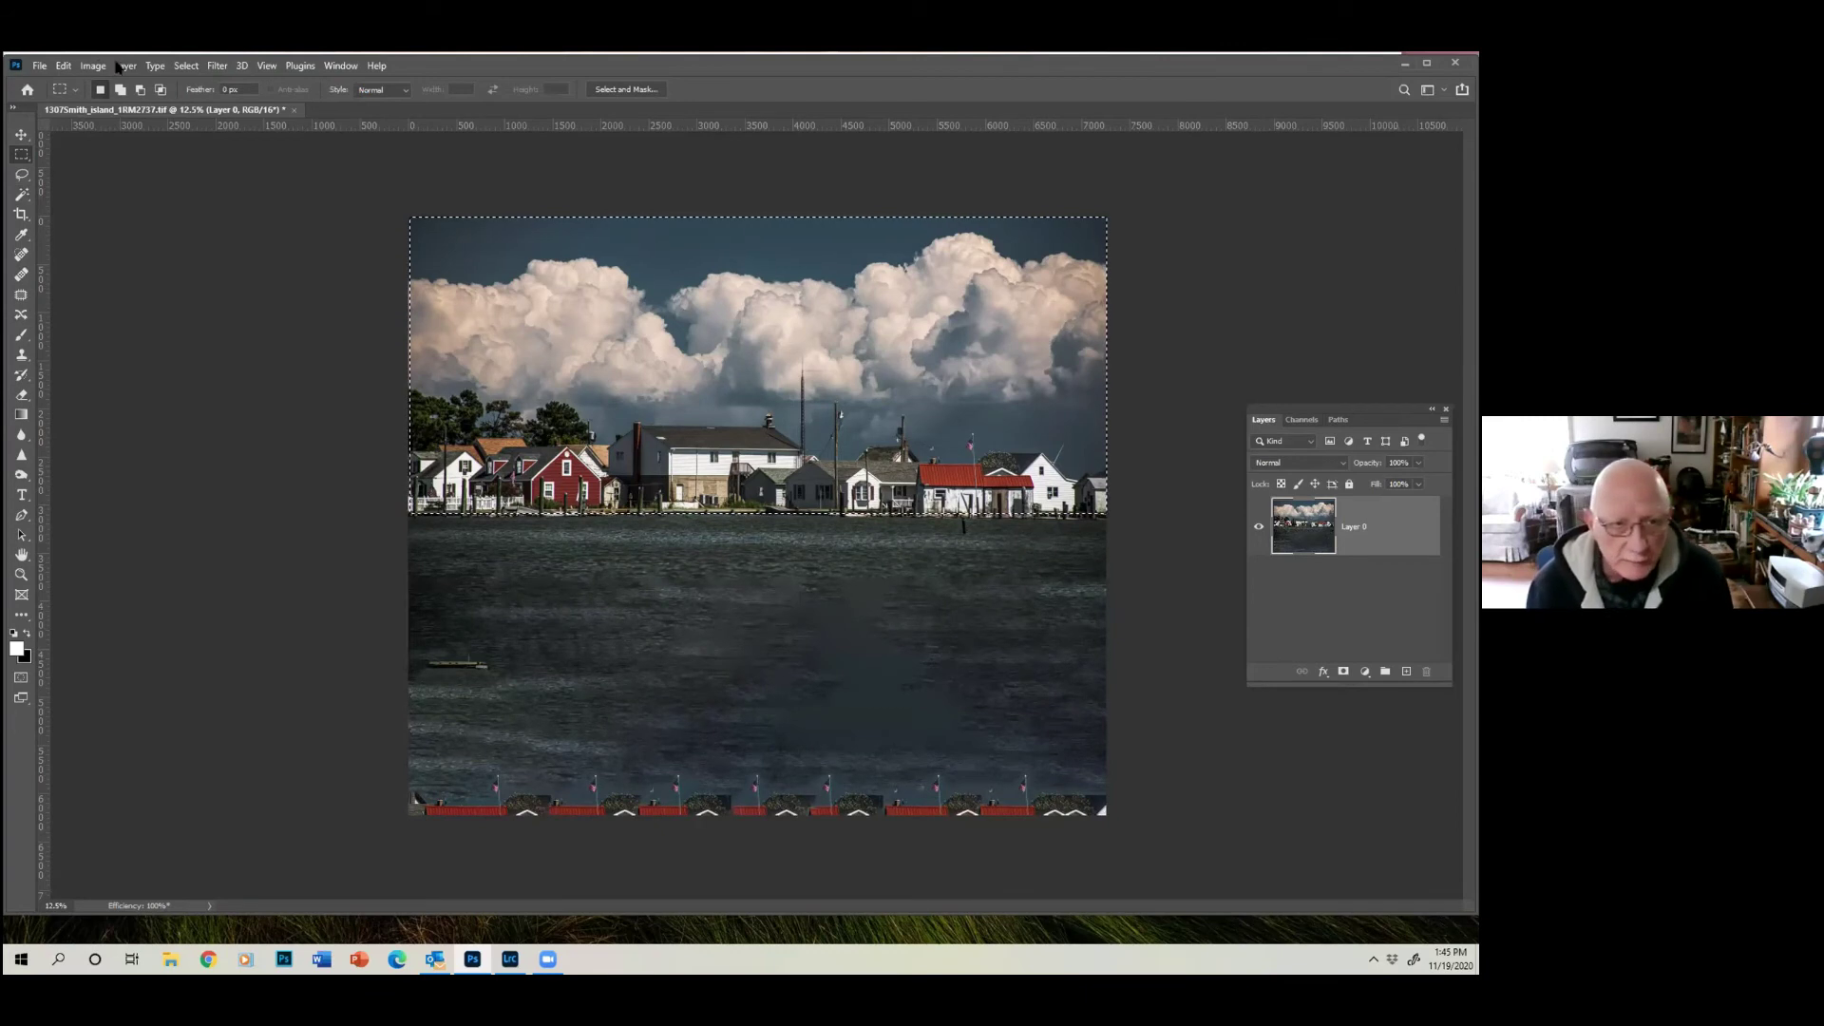
{"action": "left_click", "coordinate": [63, 66]}
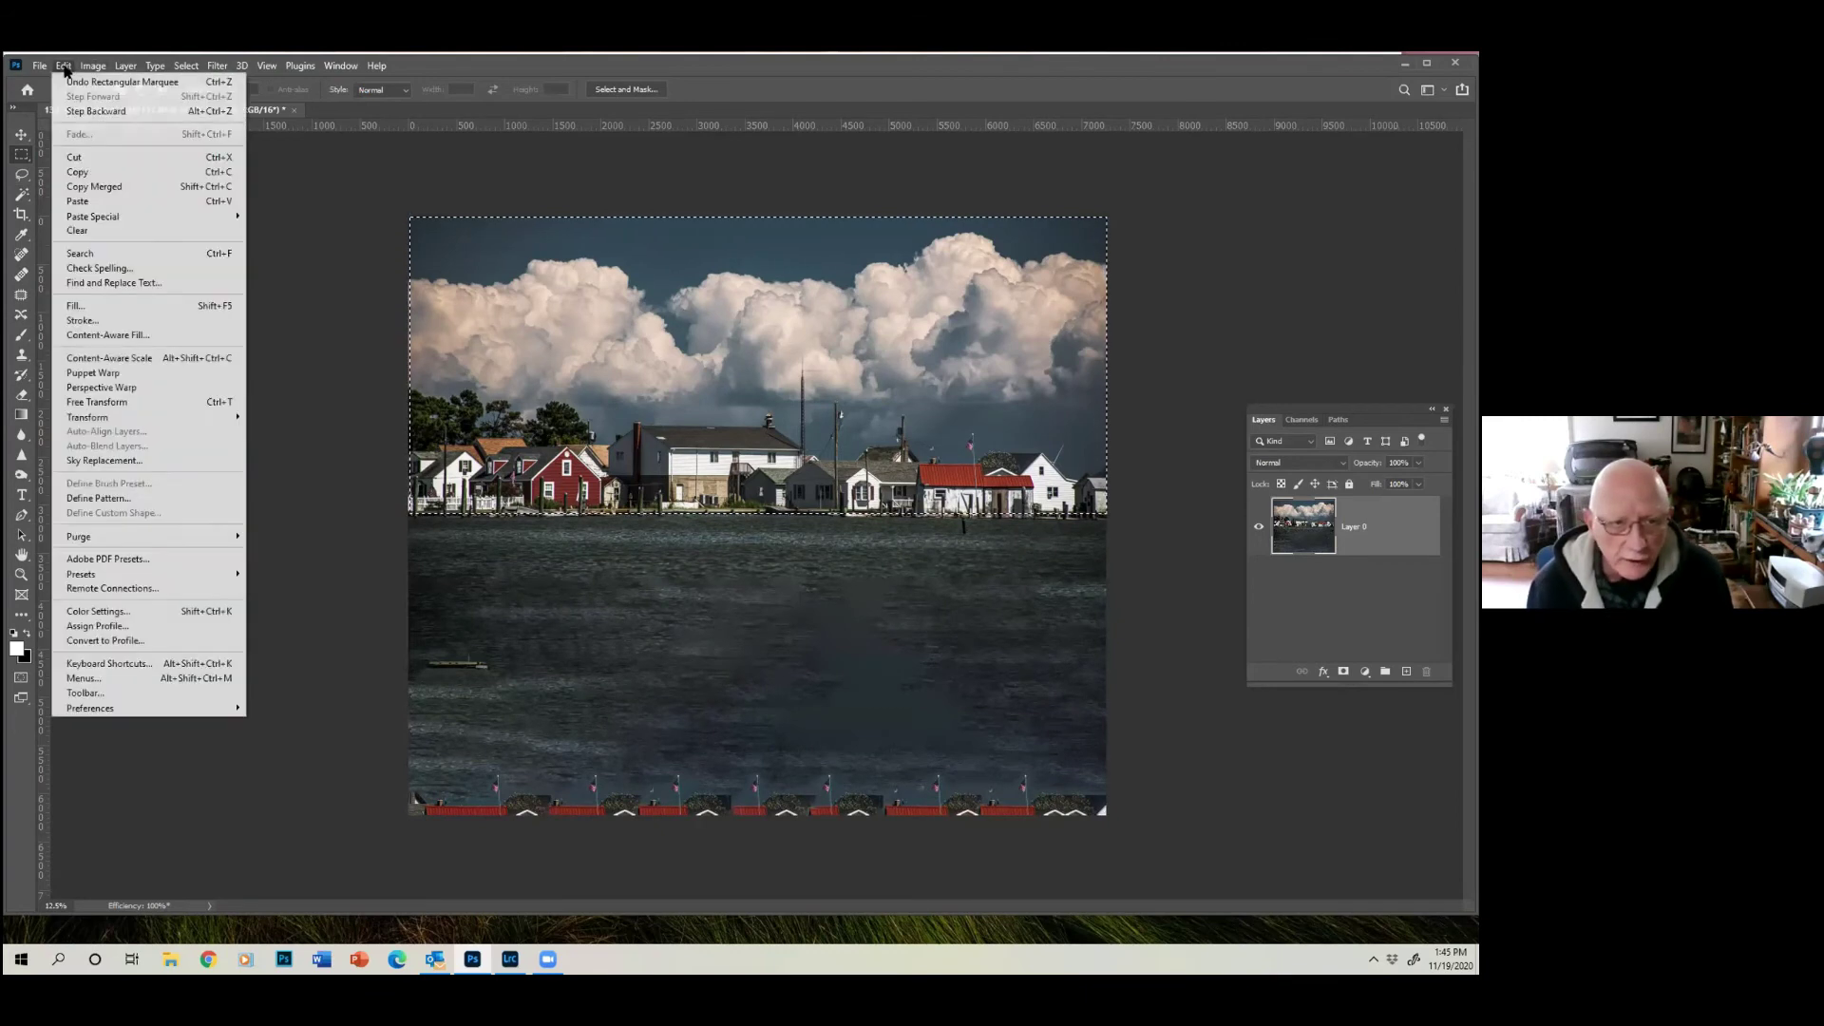
{"action": "left_click", "coordinate": [81, 172]}
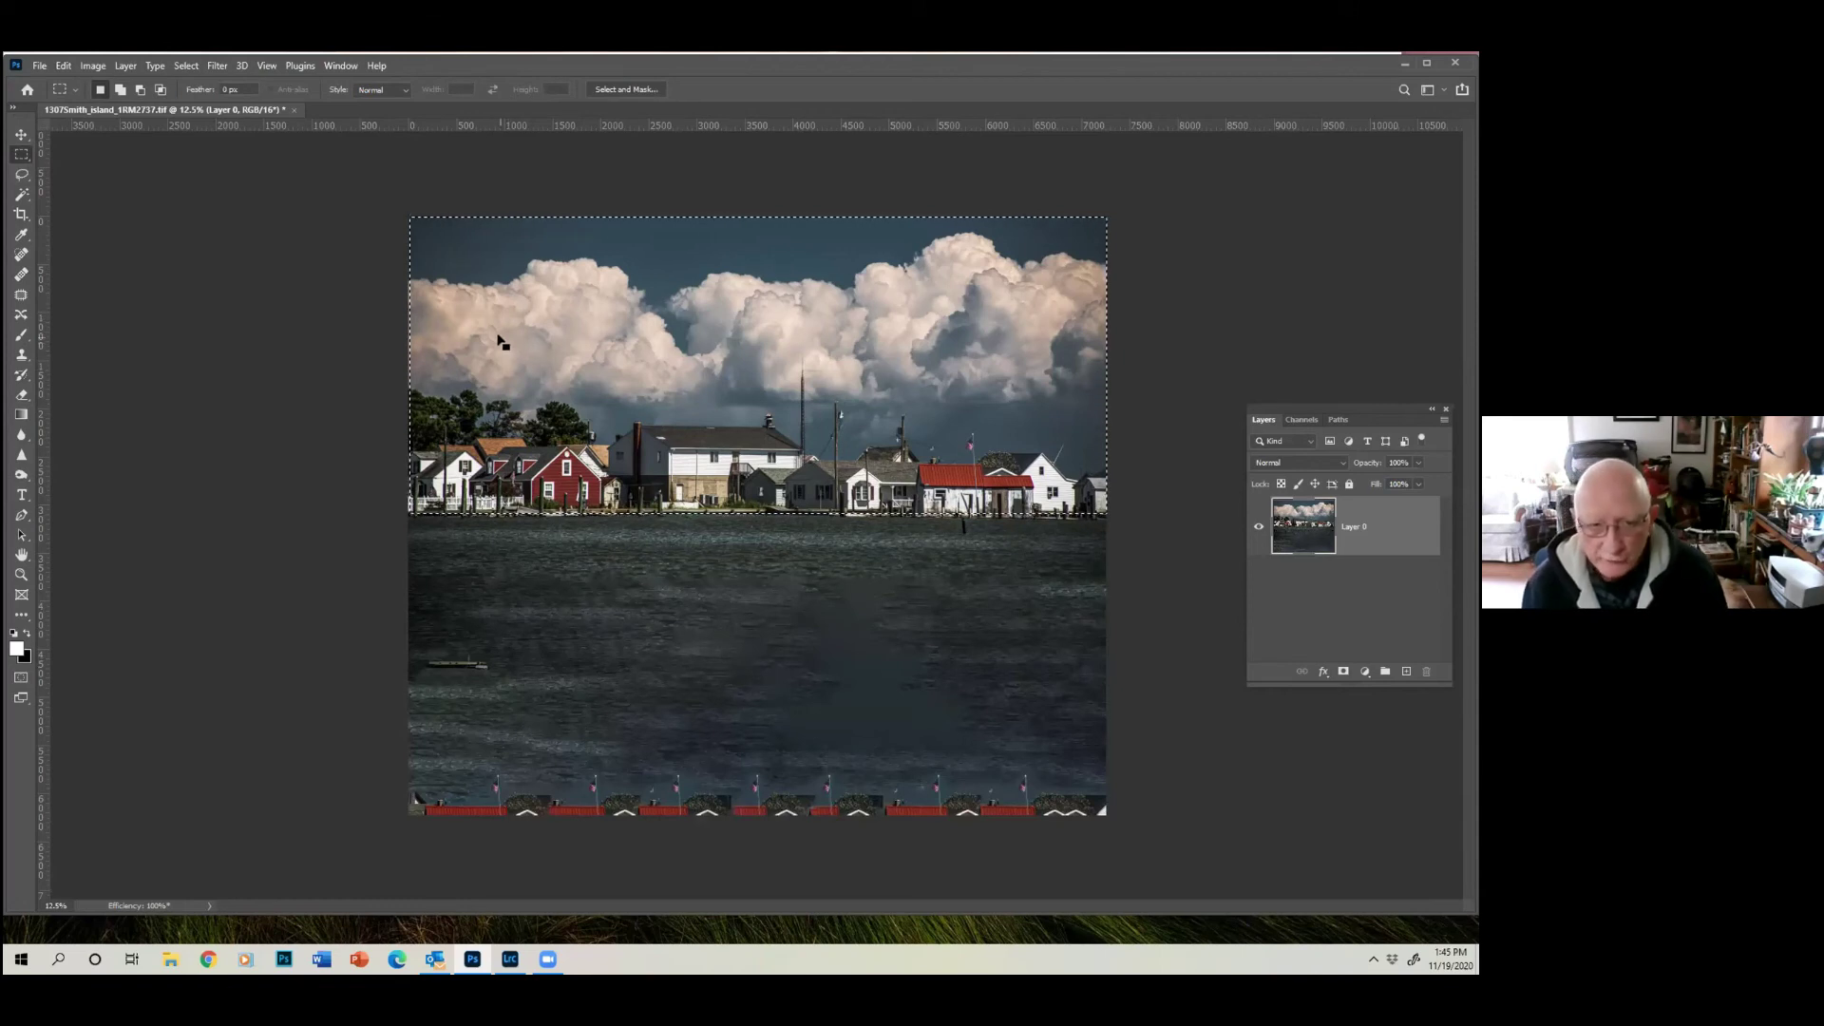
{"action": "left_click", "coordinate": [63, 65]}
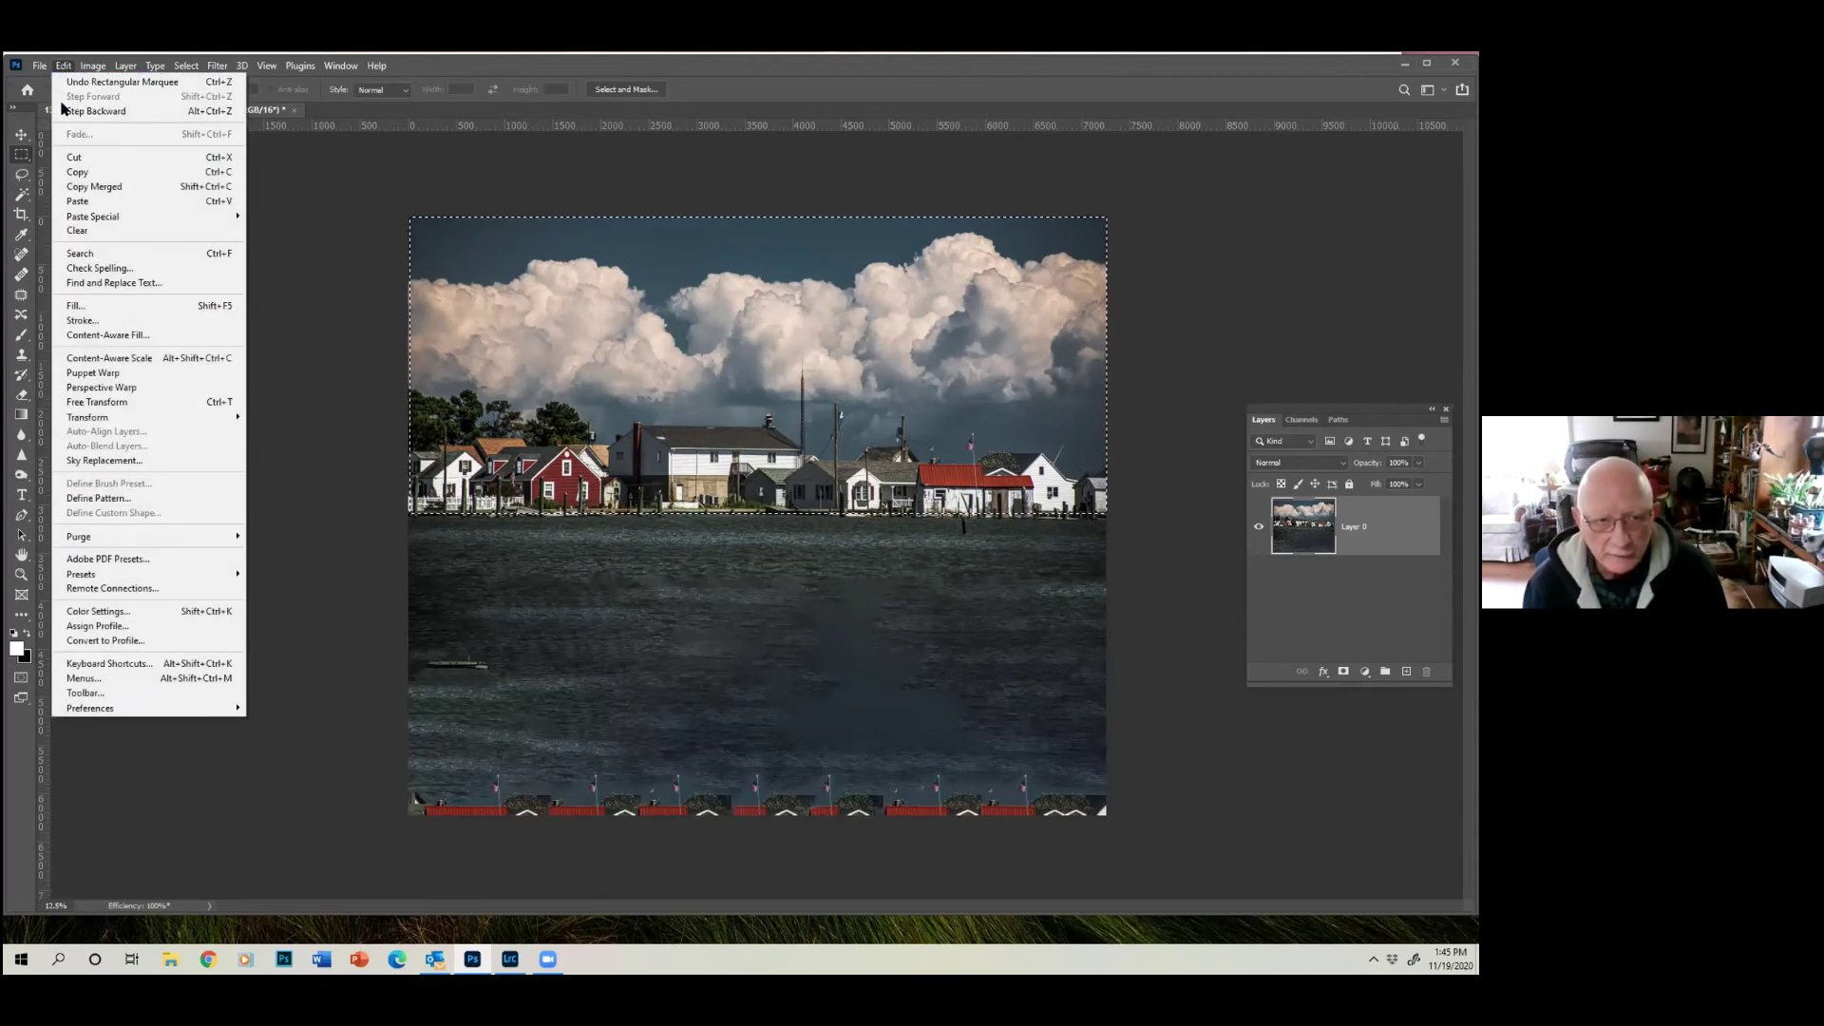
{"action": "left_click", "coordinate": [72, 199]}
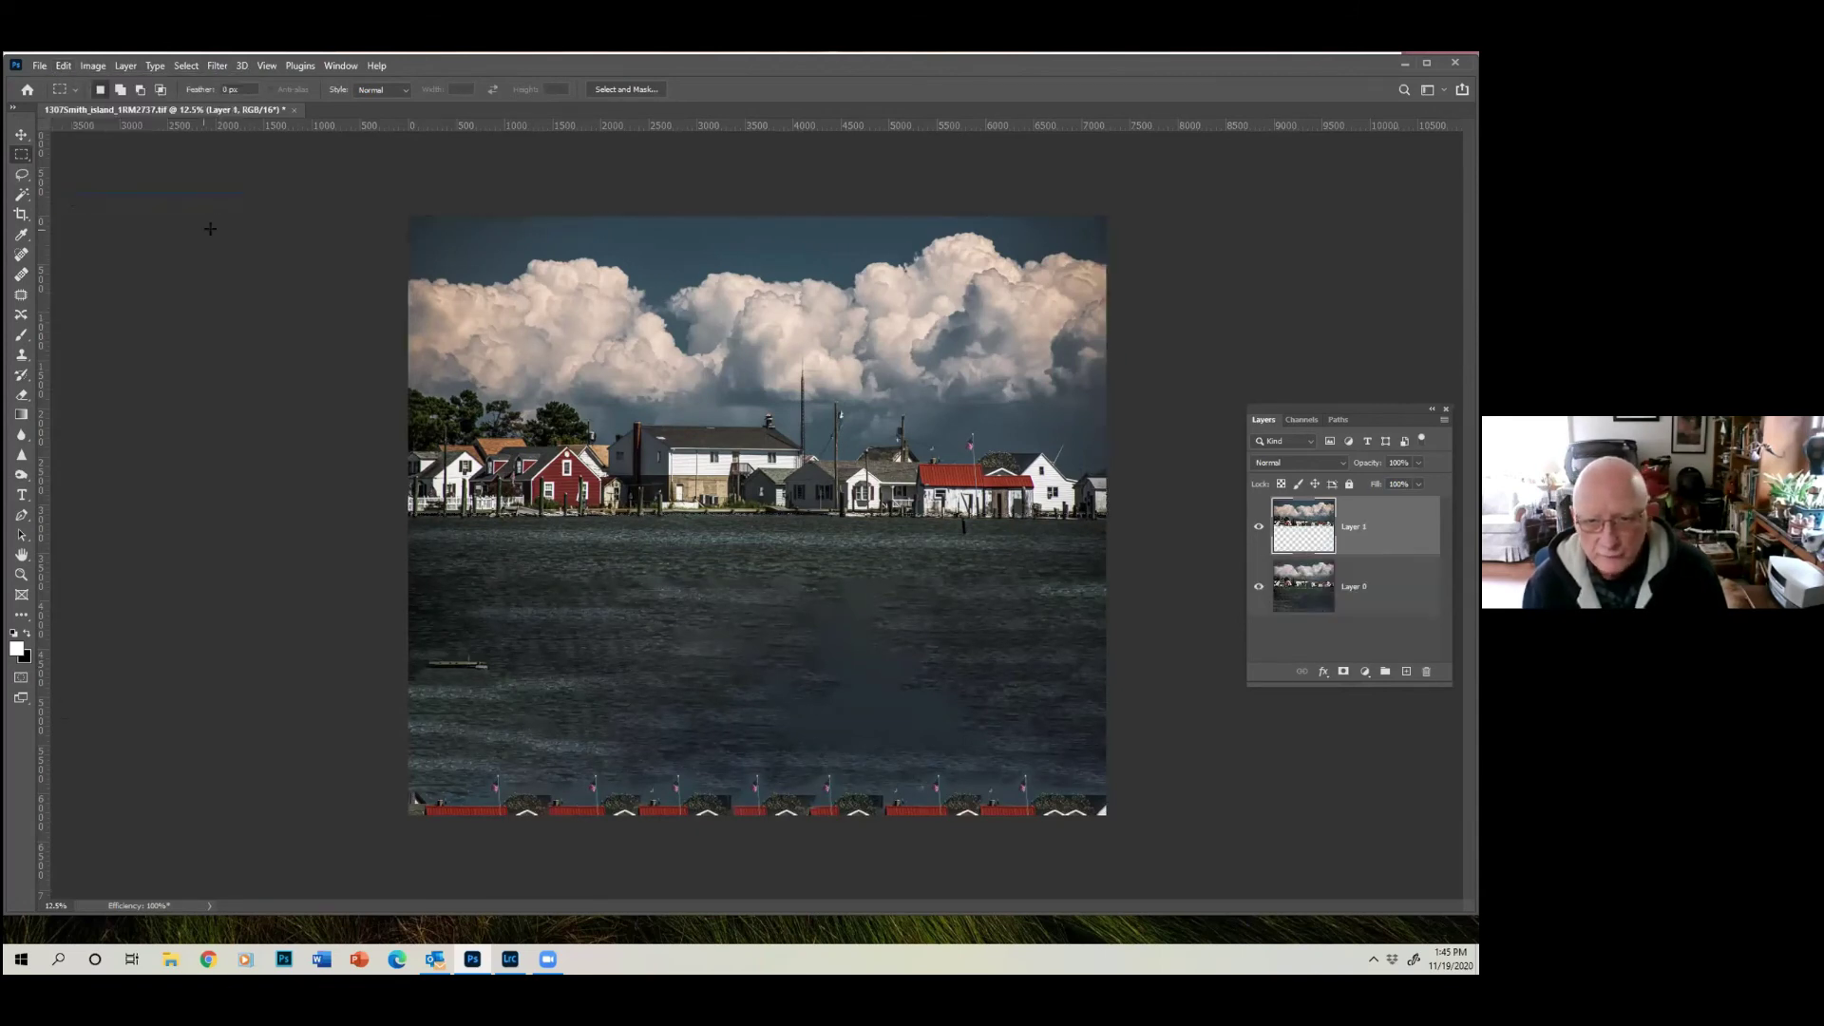
Flip the pasted sky-and-houses layer vertically and move it below the waterline so it mirrors the harbour scene.
{"action": "left_click", "coordinate": [21, 135]}
{"action": "mouse_move", "coordinate": [694, 355]}
{"action": "left_mouse_down"}
{"action": "mouse_move", "coordinate": [686, 406]}
{"action": "mouse_move", "coordinate": [693, 340]}
{"action": "left_mouse_up"}
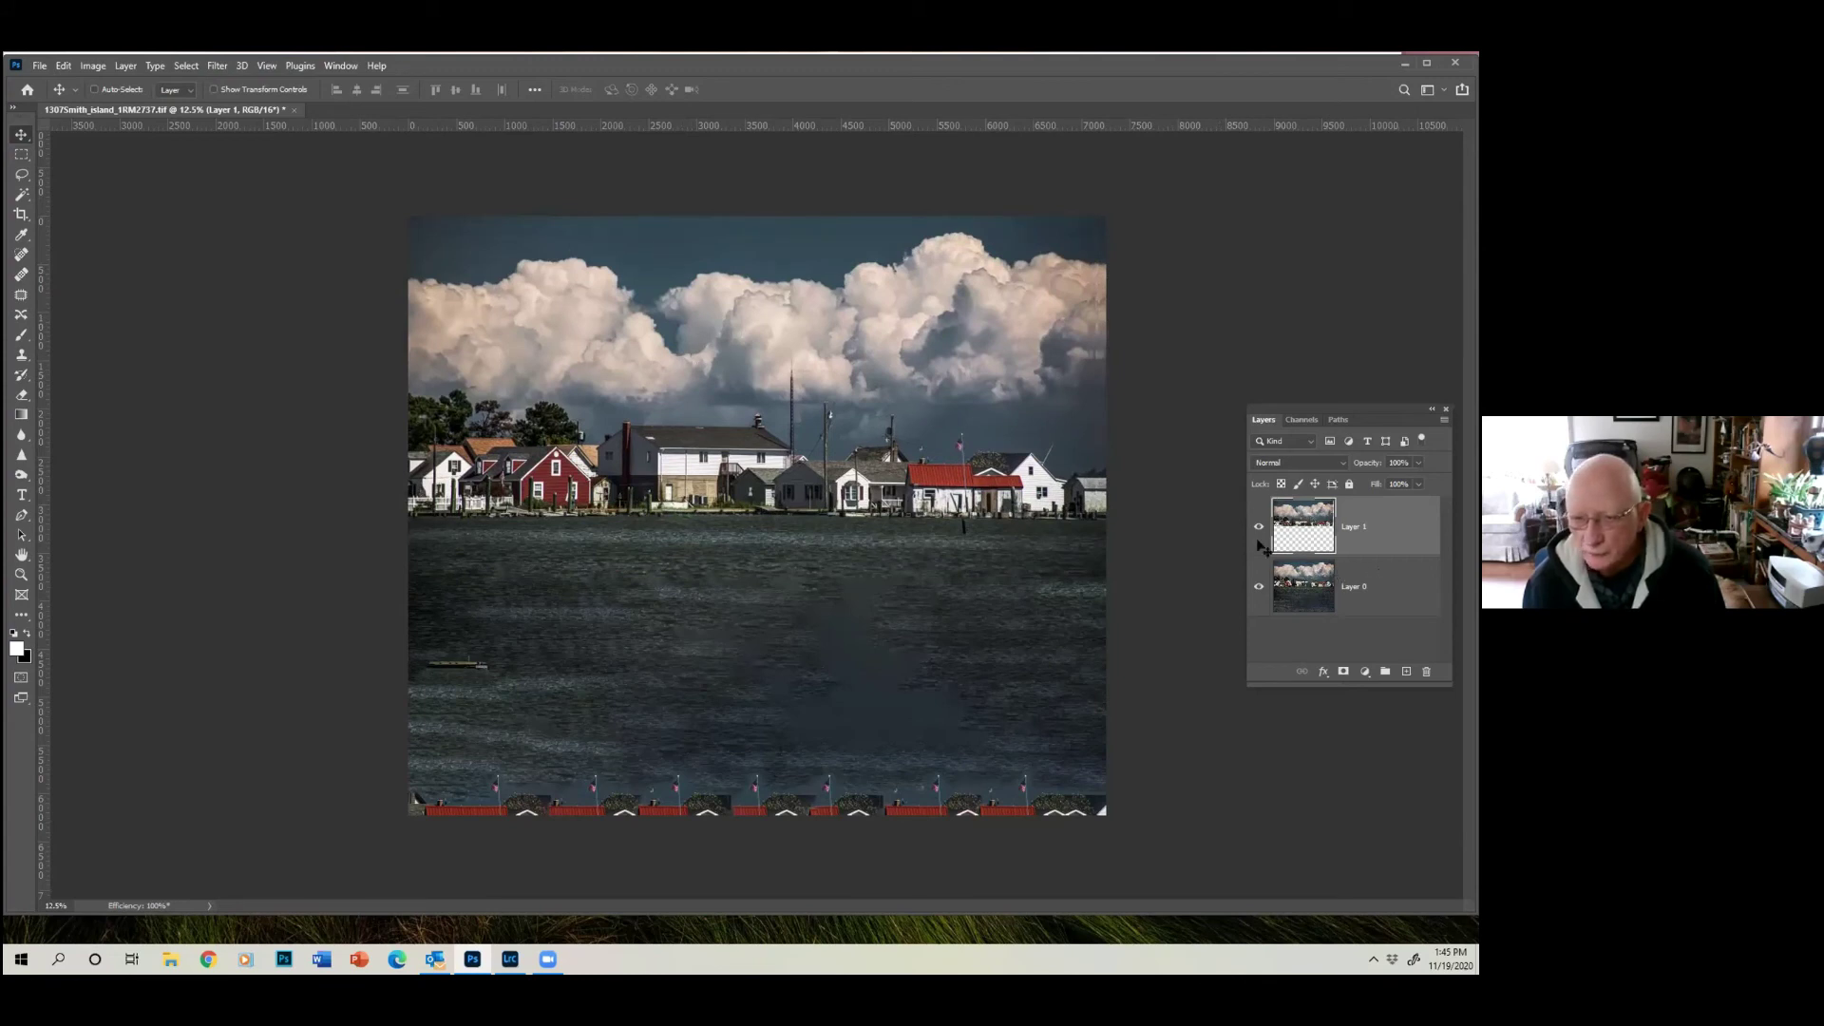
{"action": "left_click", "coordinate": [62, 65]}
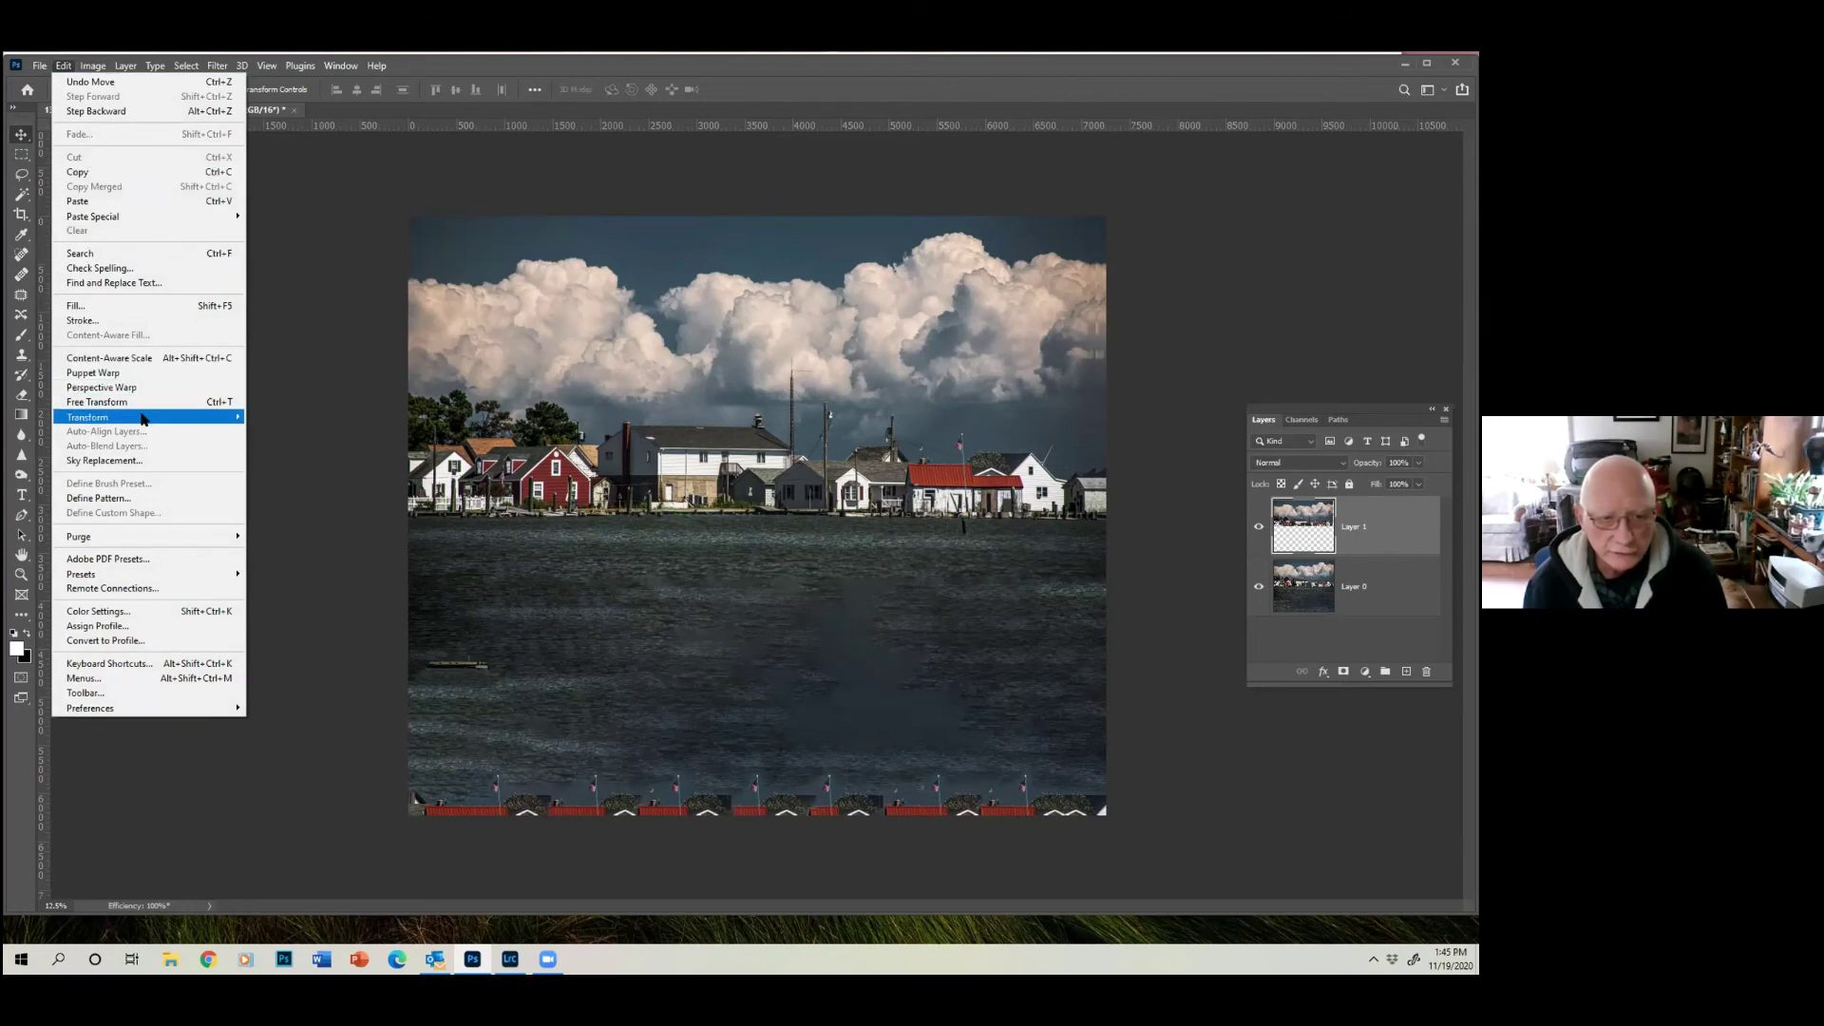
{"action": "mouse_move", "coordinate": [145, 418]}
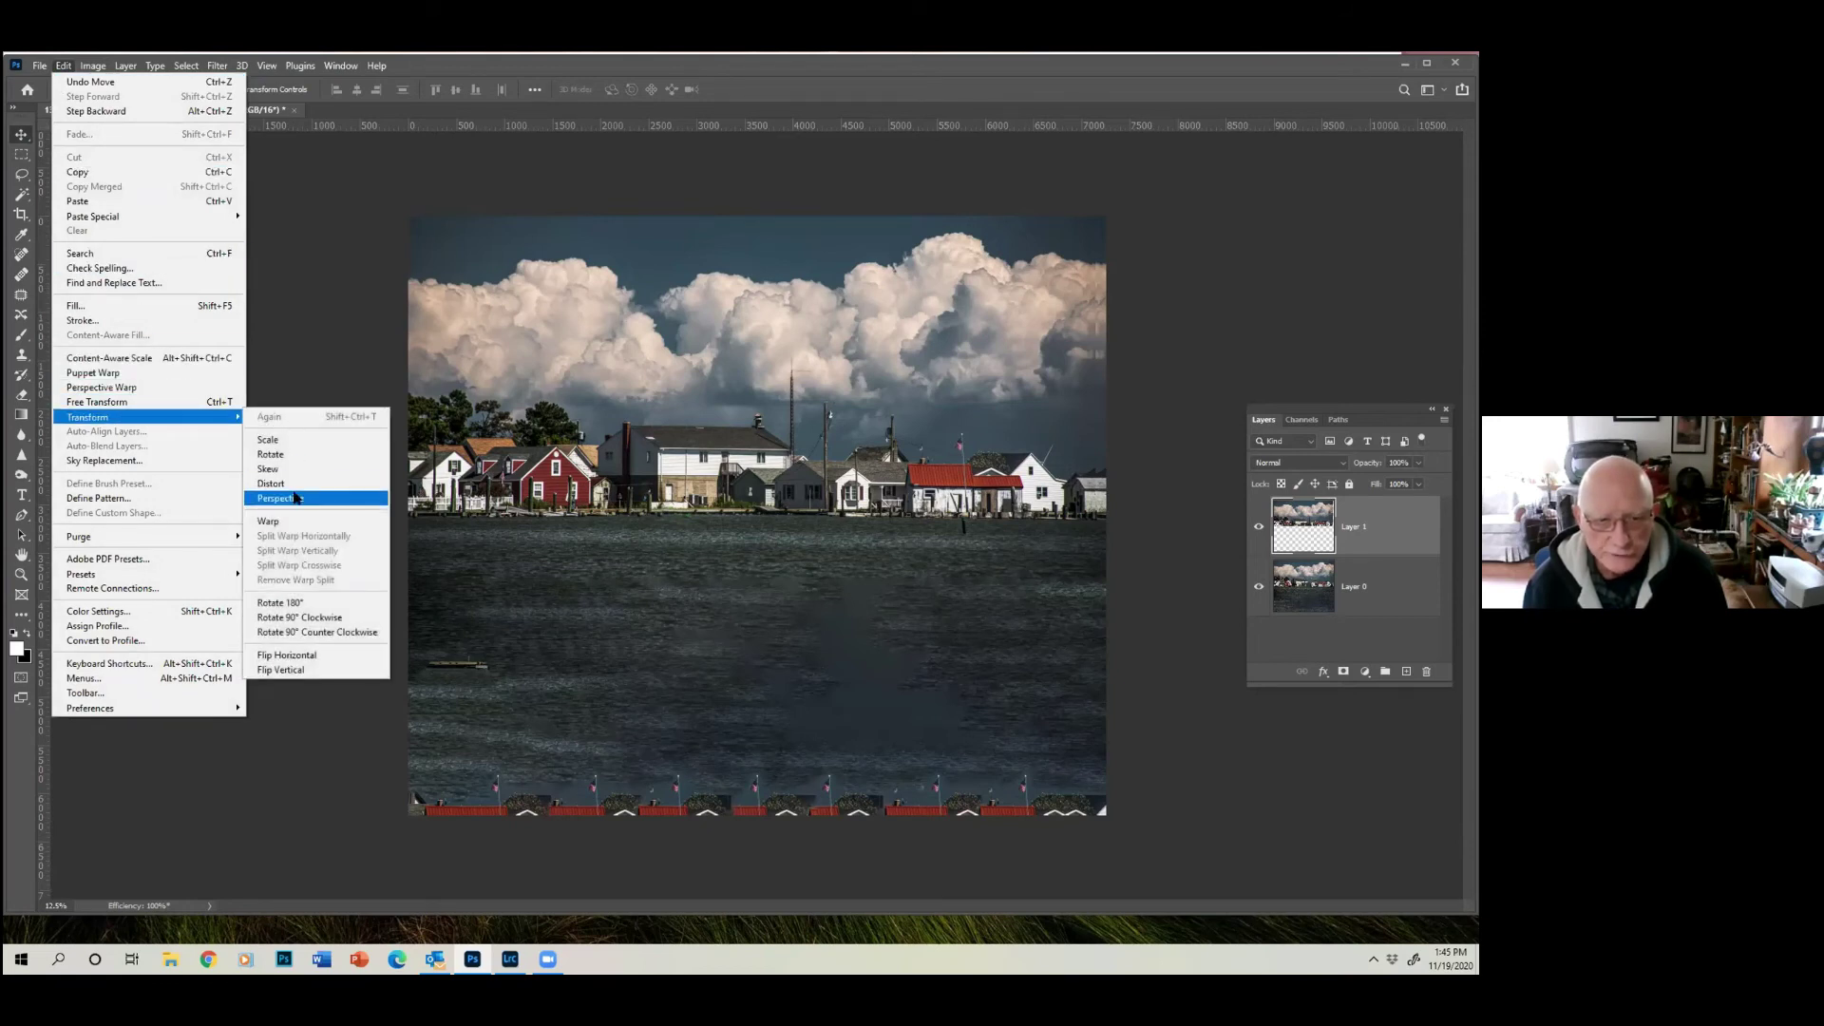
{"action": "left_click", "coordinate": [291, 670]}
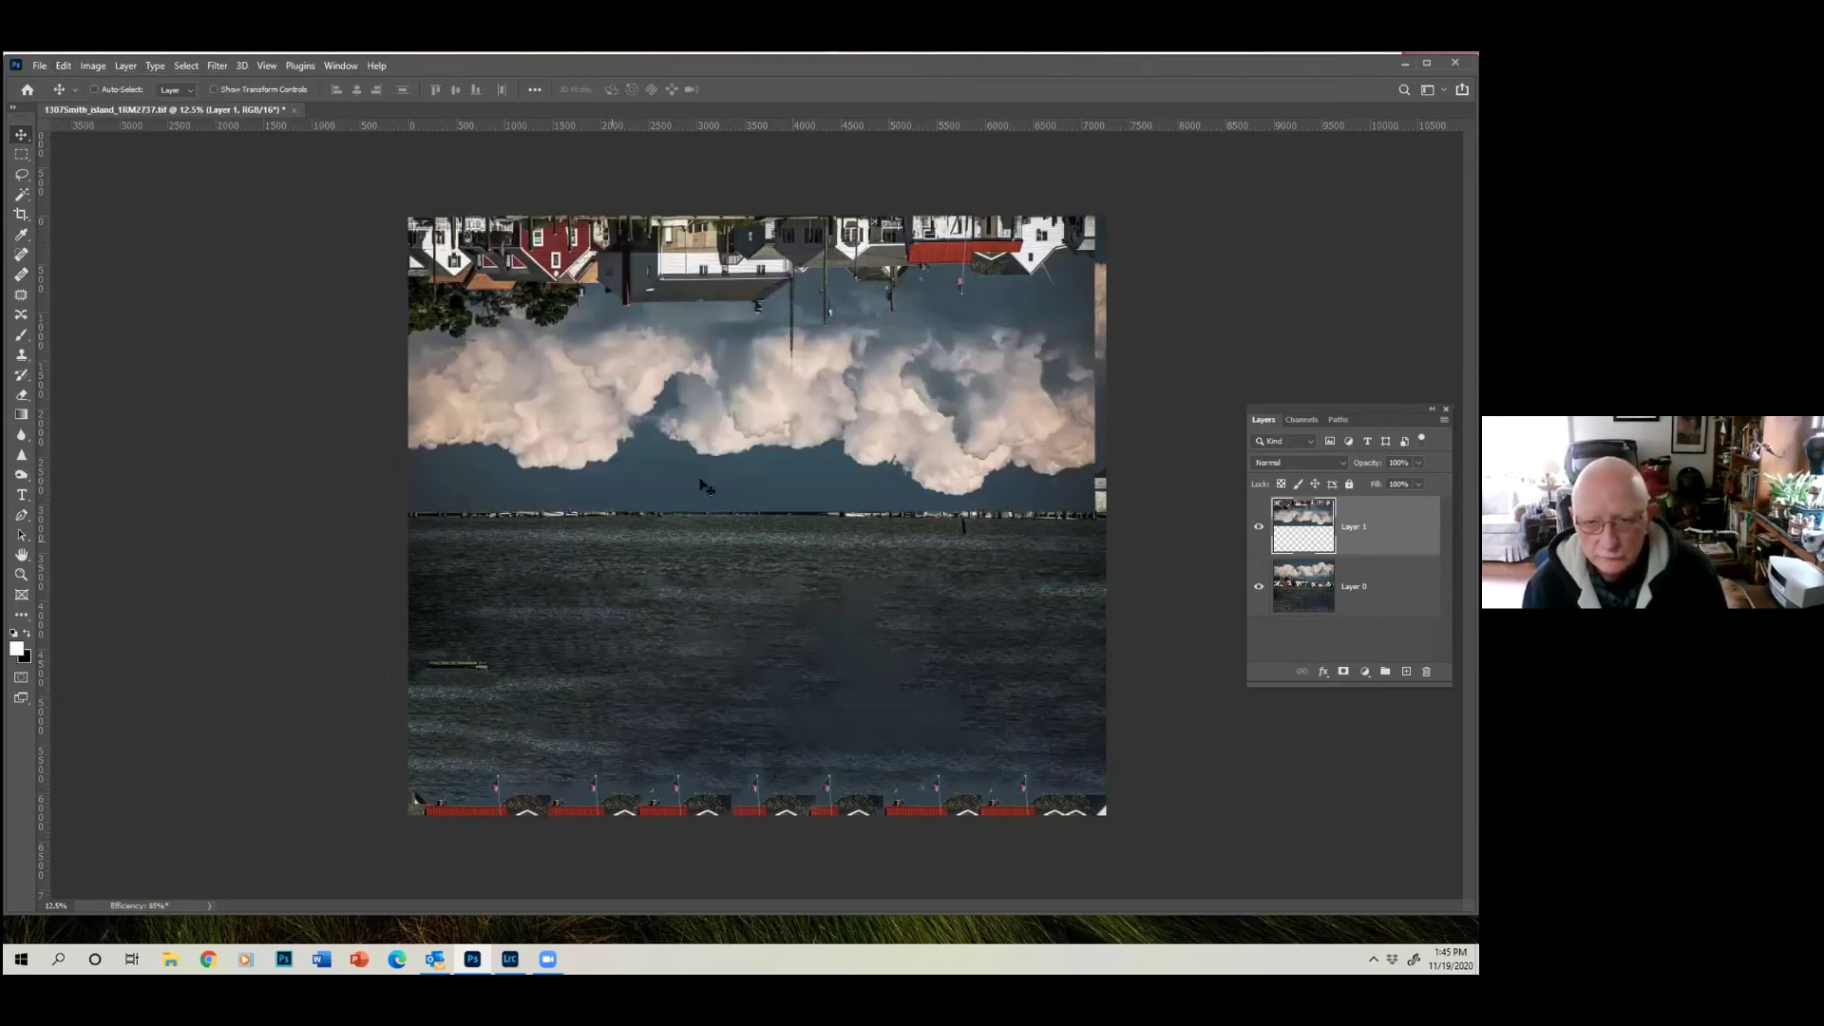
{"action": "left_click_drag", "start_coordinate": [825, 364], "coordinate": [832, 650]}
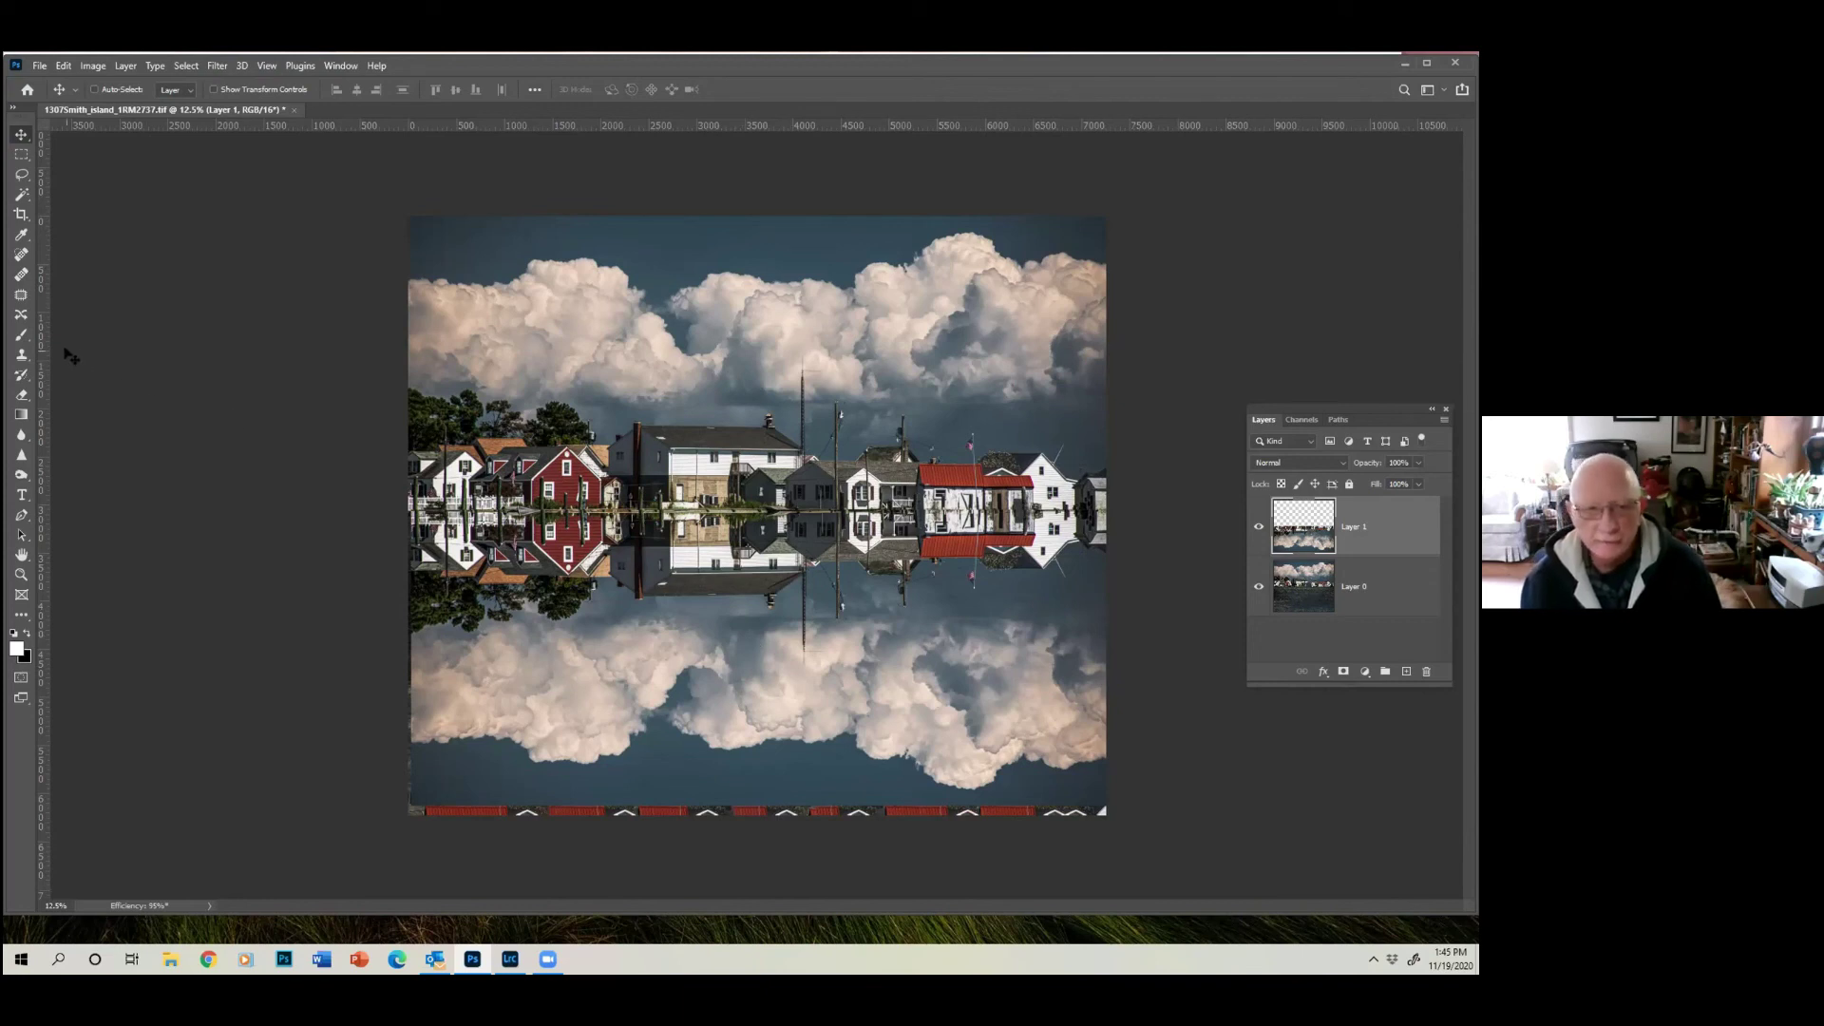
Crop away the strip of stray red roof fragments along the image's lower edge.
{"action": "left_click", "coordinate": [23, 215]}
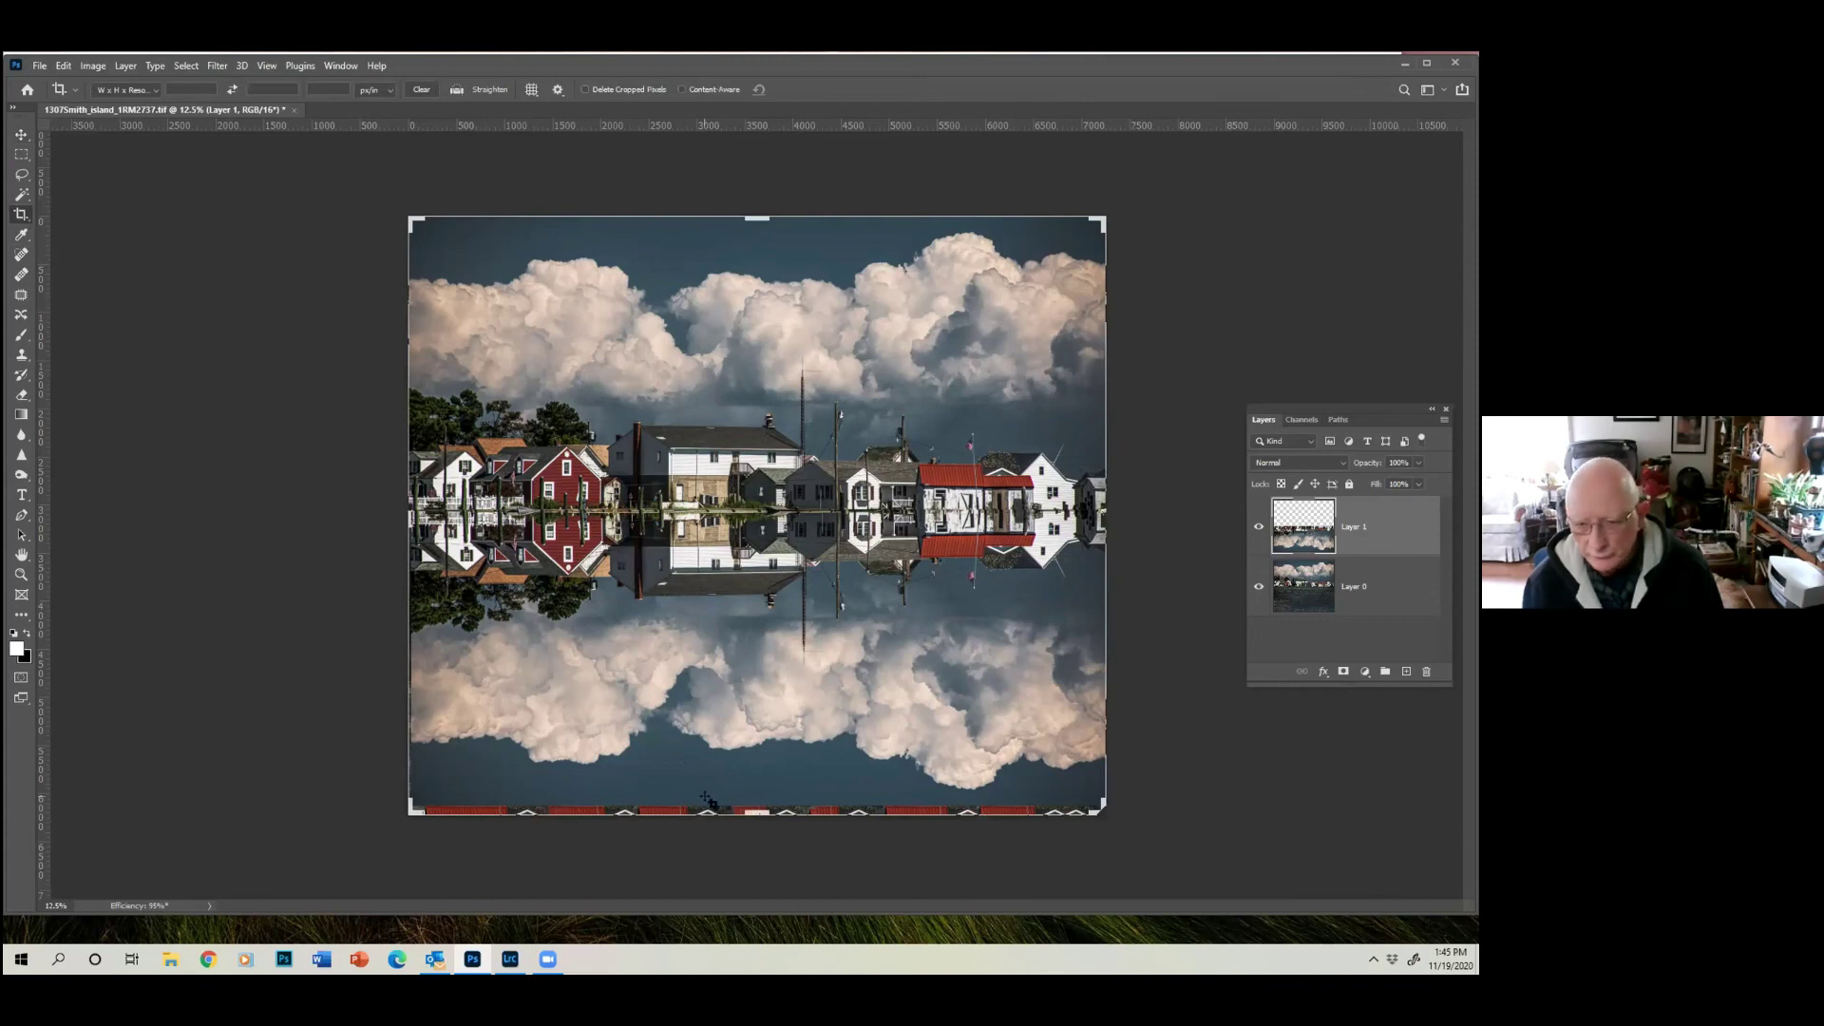
{"action": "left_click_drag", "start_coordinate": [757, 813], "coordinate": [796, 789]}
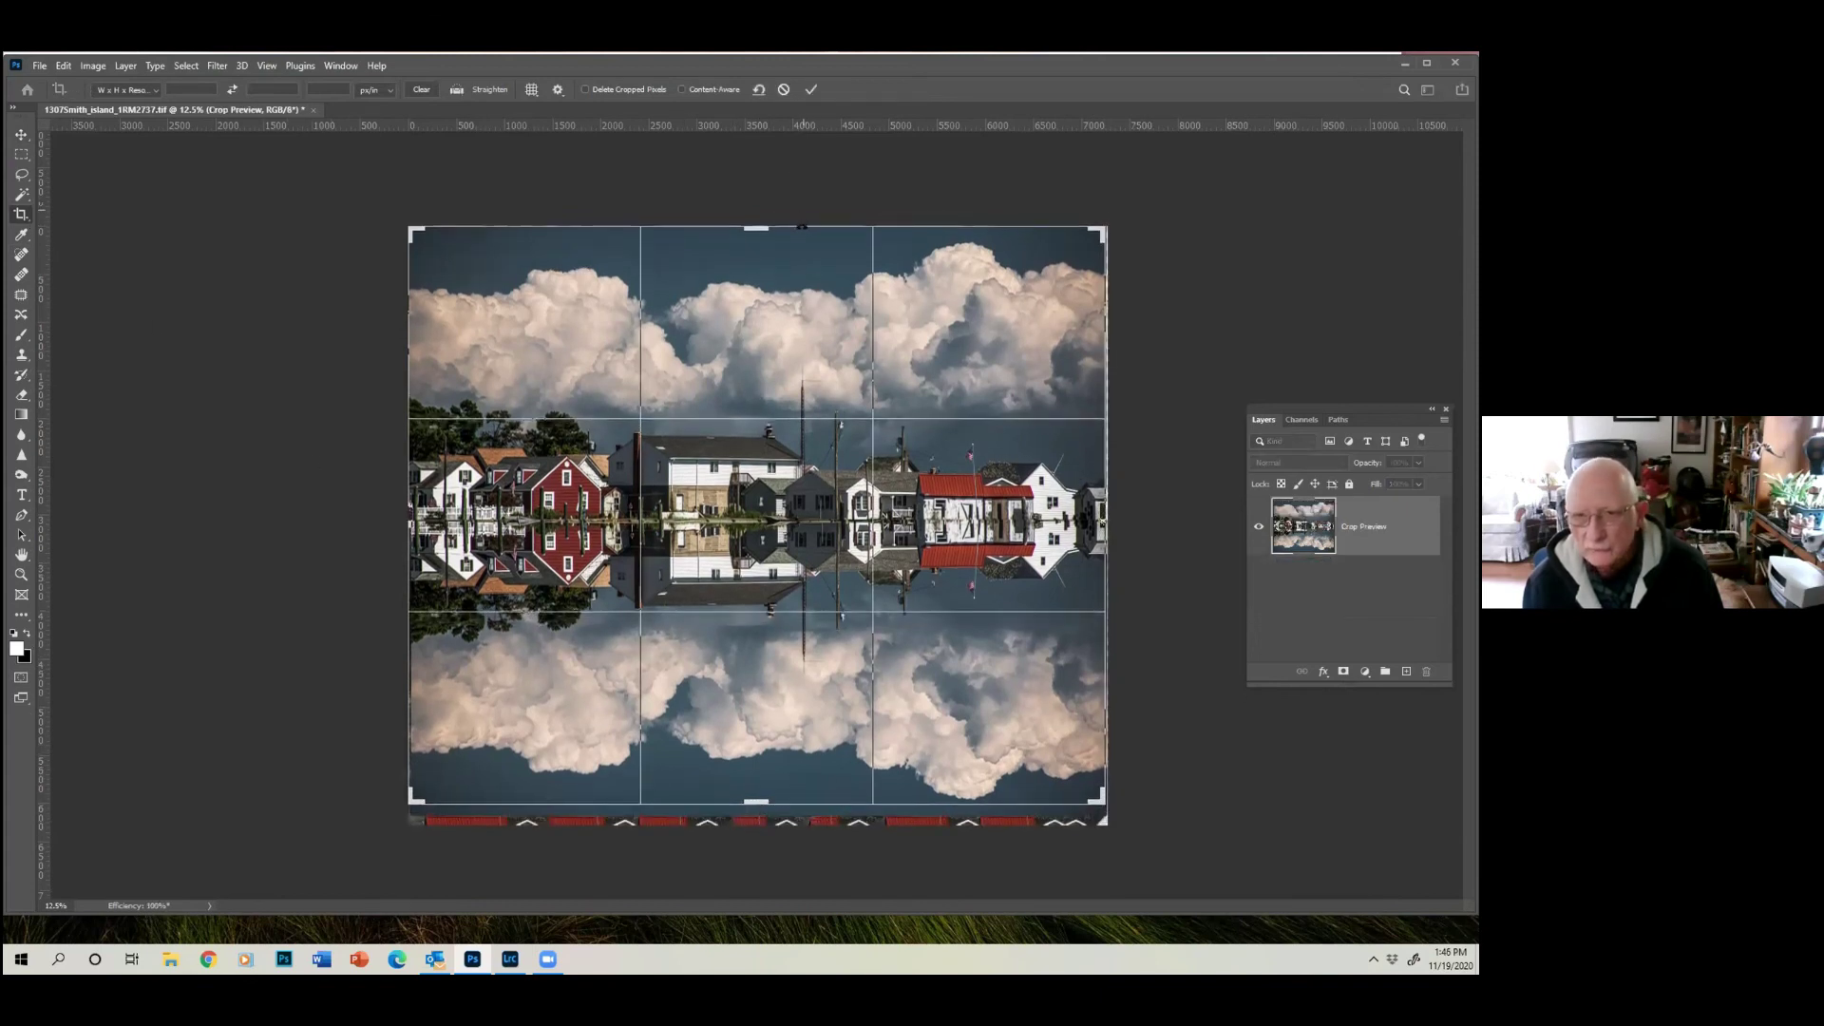
{"action": "left_click", "coordinate": [811, 89]}
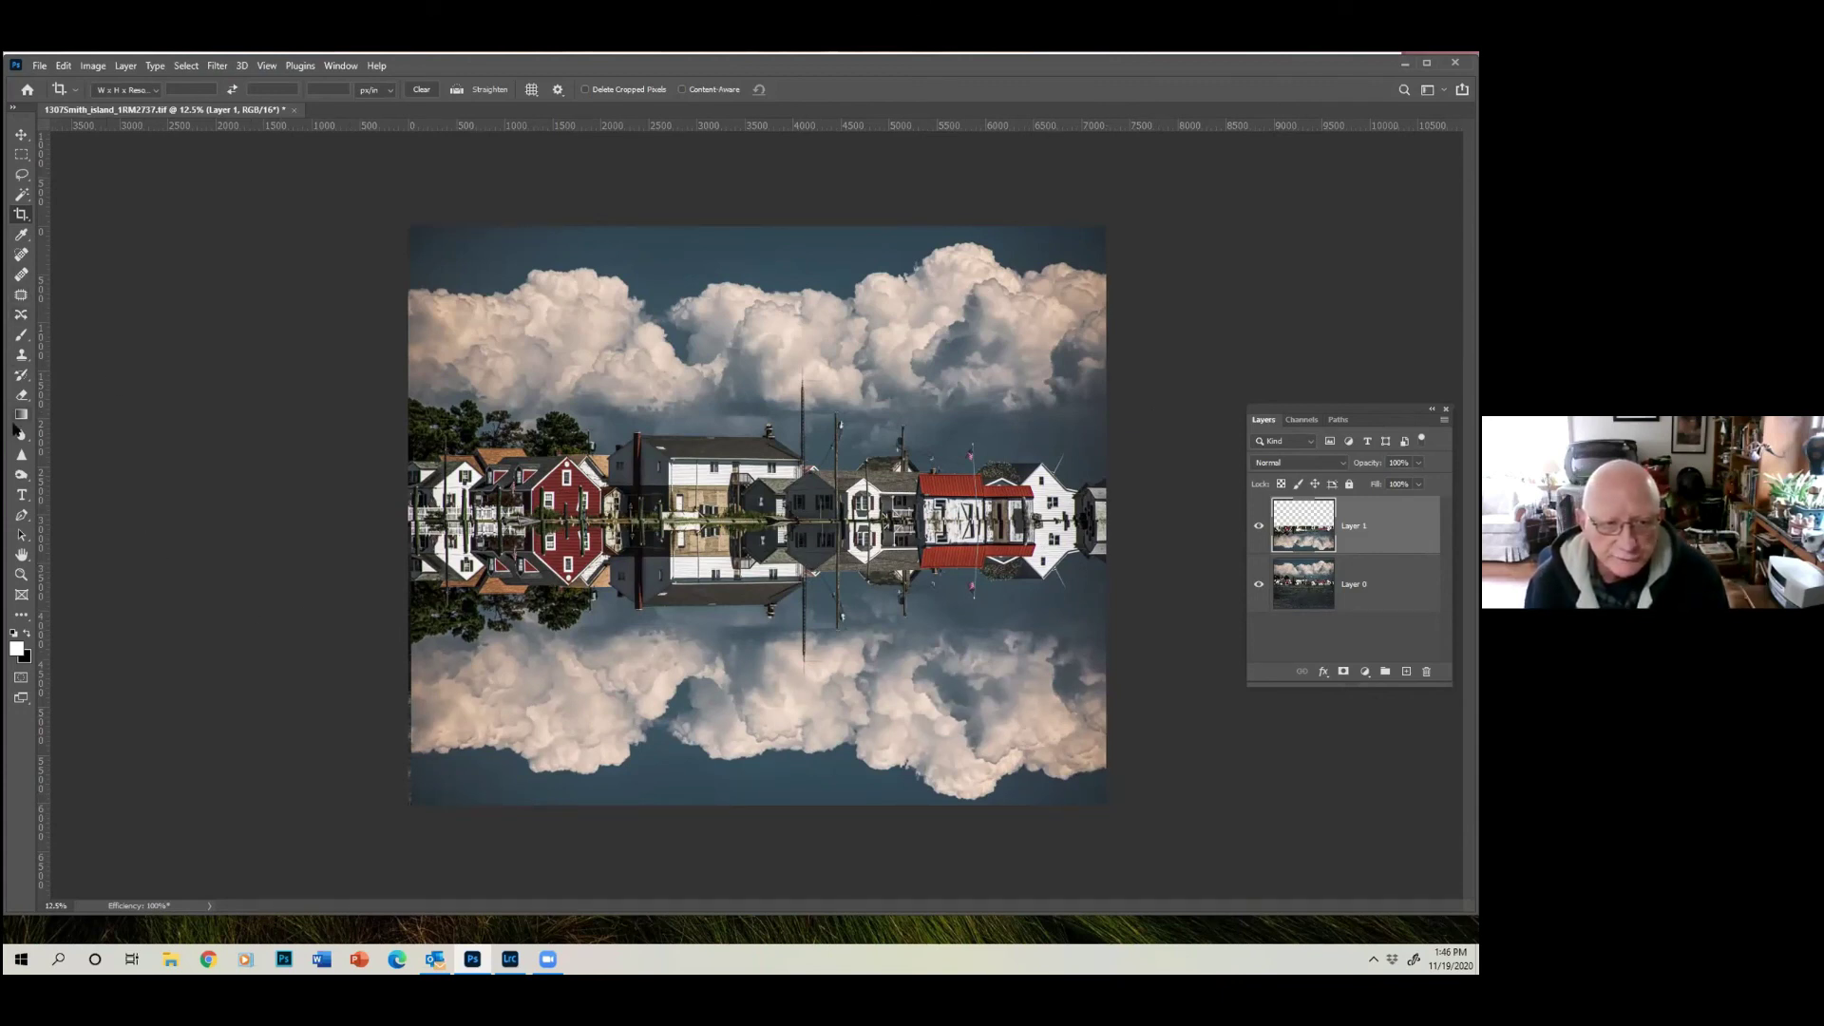
Darken the reflected clouds on the left of the mirrored layer with the Burn tool, using the Midtones range.
{"action": "left_click", "coordinate": [22, 477]}
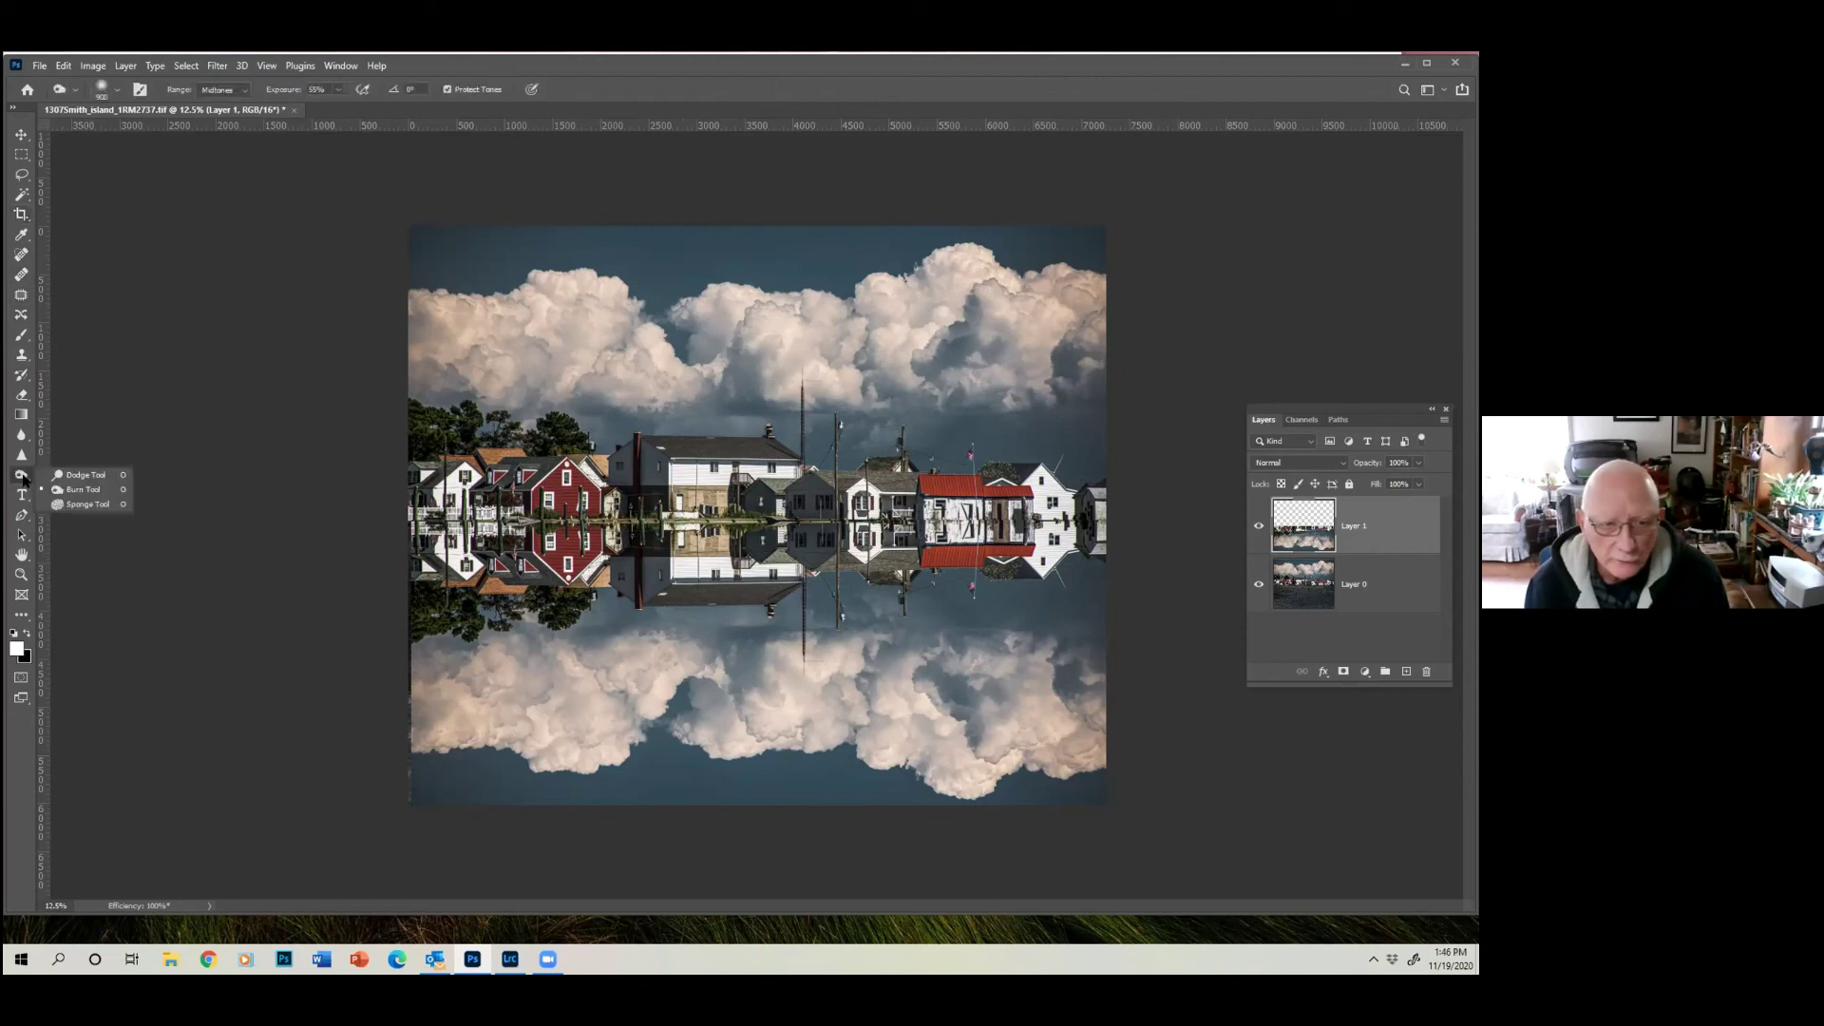
{"action": "left_click", "coordinate": [83, 490]}
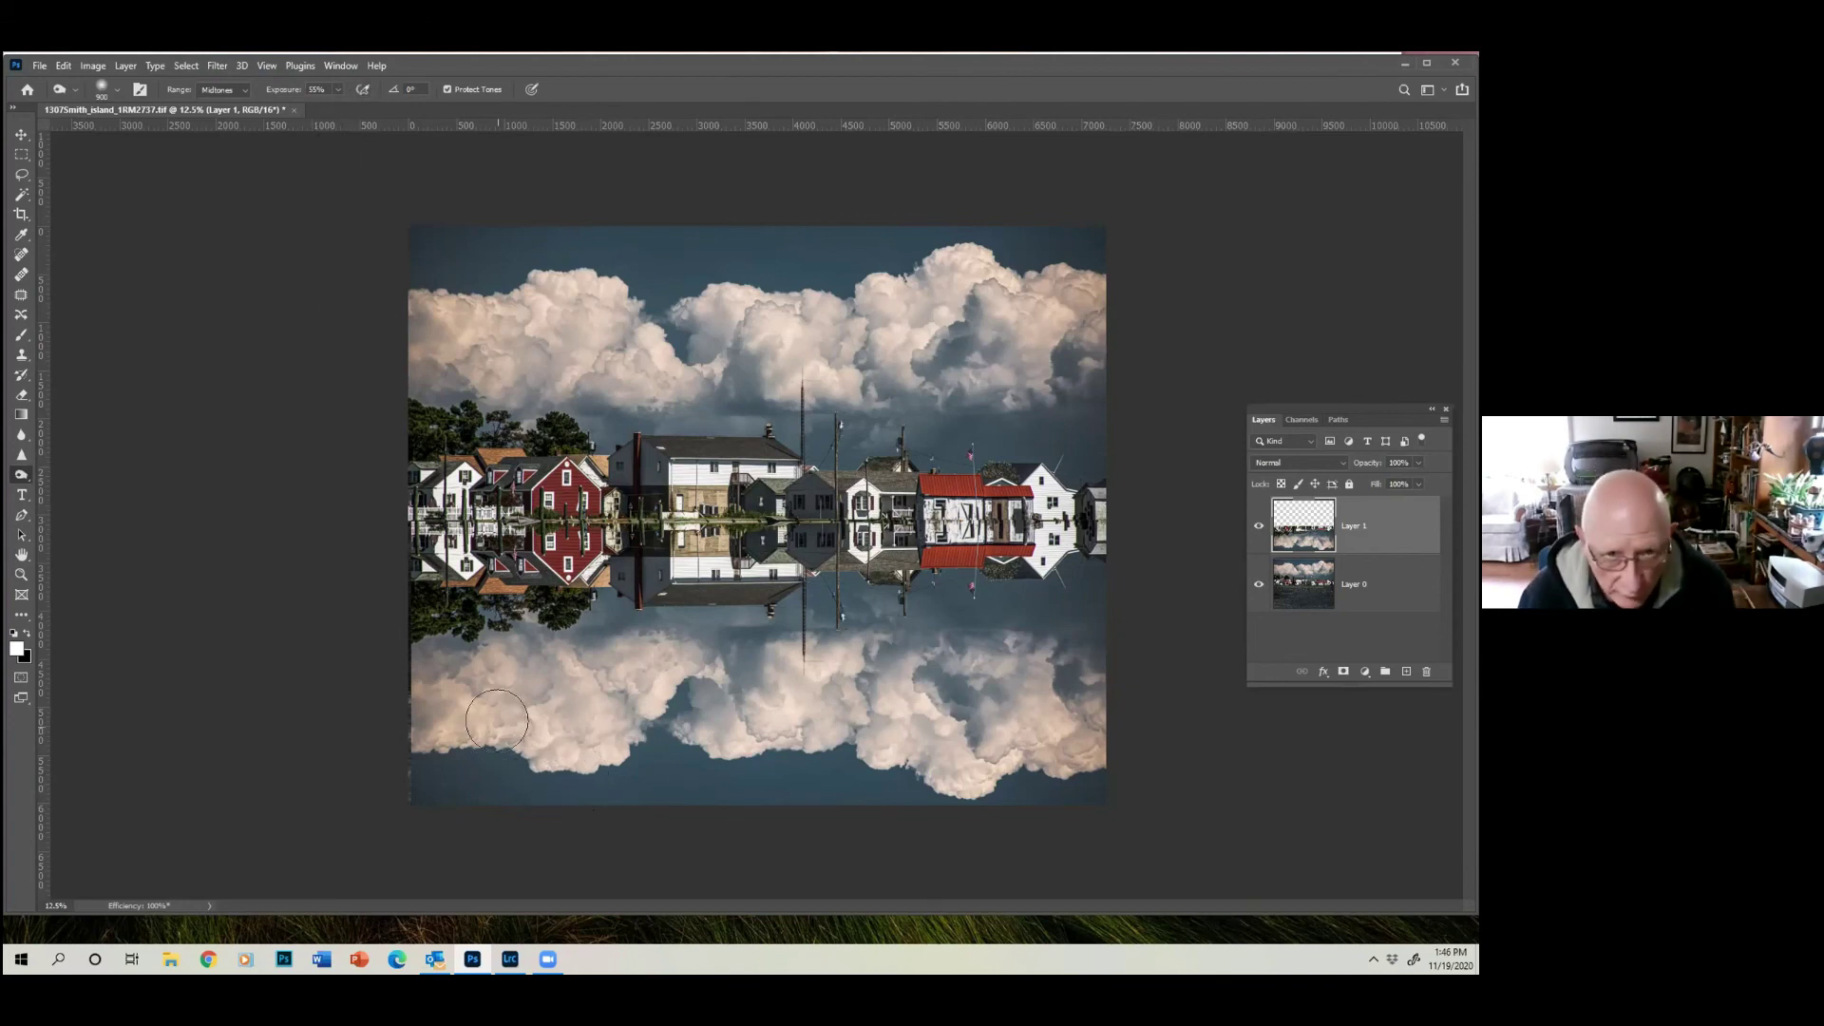
{"action": "mouse_move", "coordinate": [461, 665]}
{"action": "left_mouse_down"}
{"action": "mouse_move", "coordinate": [631, 679]}
{"action": "mouse_move", "coordinate": [475, 740]}
{"action": "mouse_move", "coordinate": [629, 723]}
{"action": "mouse_move", "coordinate": [751, 658]}
{"action": "mouse_move", "coordinate": [774, 759]}
{"action": "mouse_move", "coordinate": [862, 692]}
{"action": "mouse_move", "coordinate": [950, 700]}
{"action": "mouse_move", "coordinate": [995, 755]}
{"action": "mouse_move", "coordinate": [1049, 711]}
{"action": "mouse_move", "coordinate": [1058, 759]}
{"action": "mouse_move", "coordinate": [612, 738]}
{"action": "left_mouse_up"}
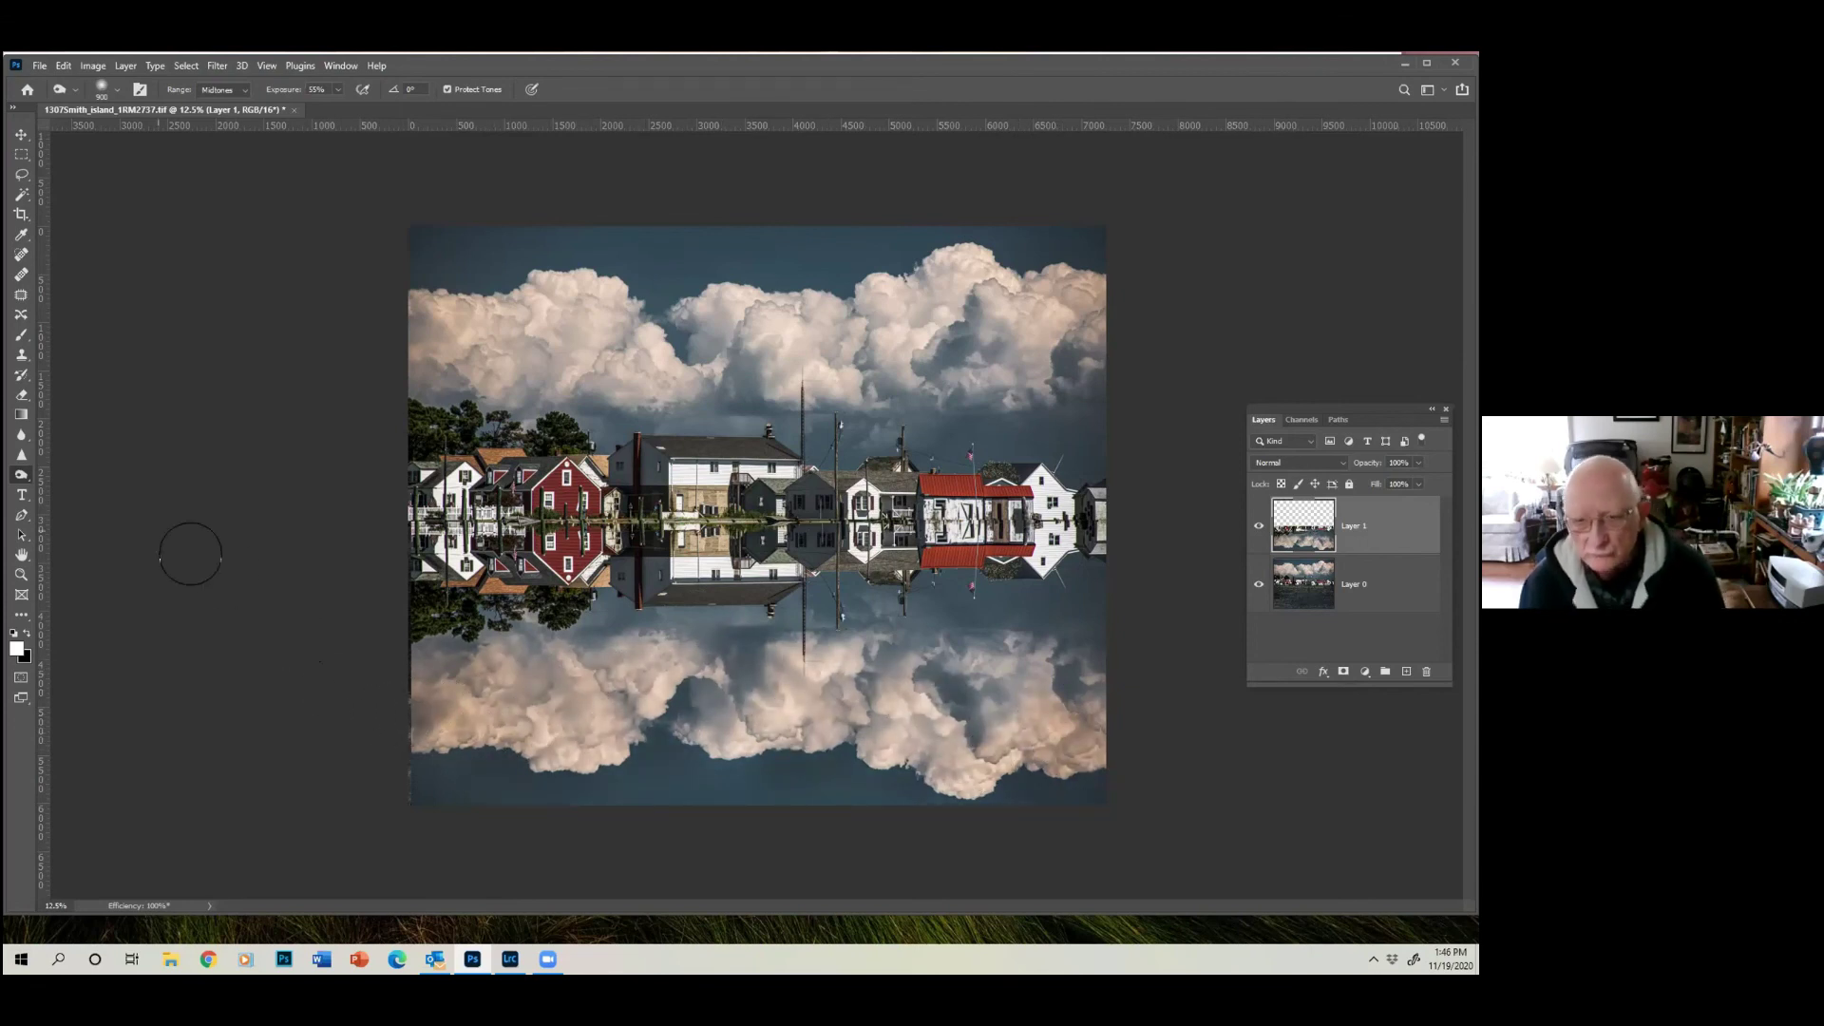